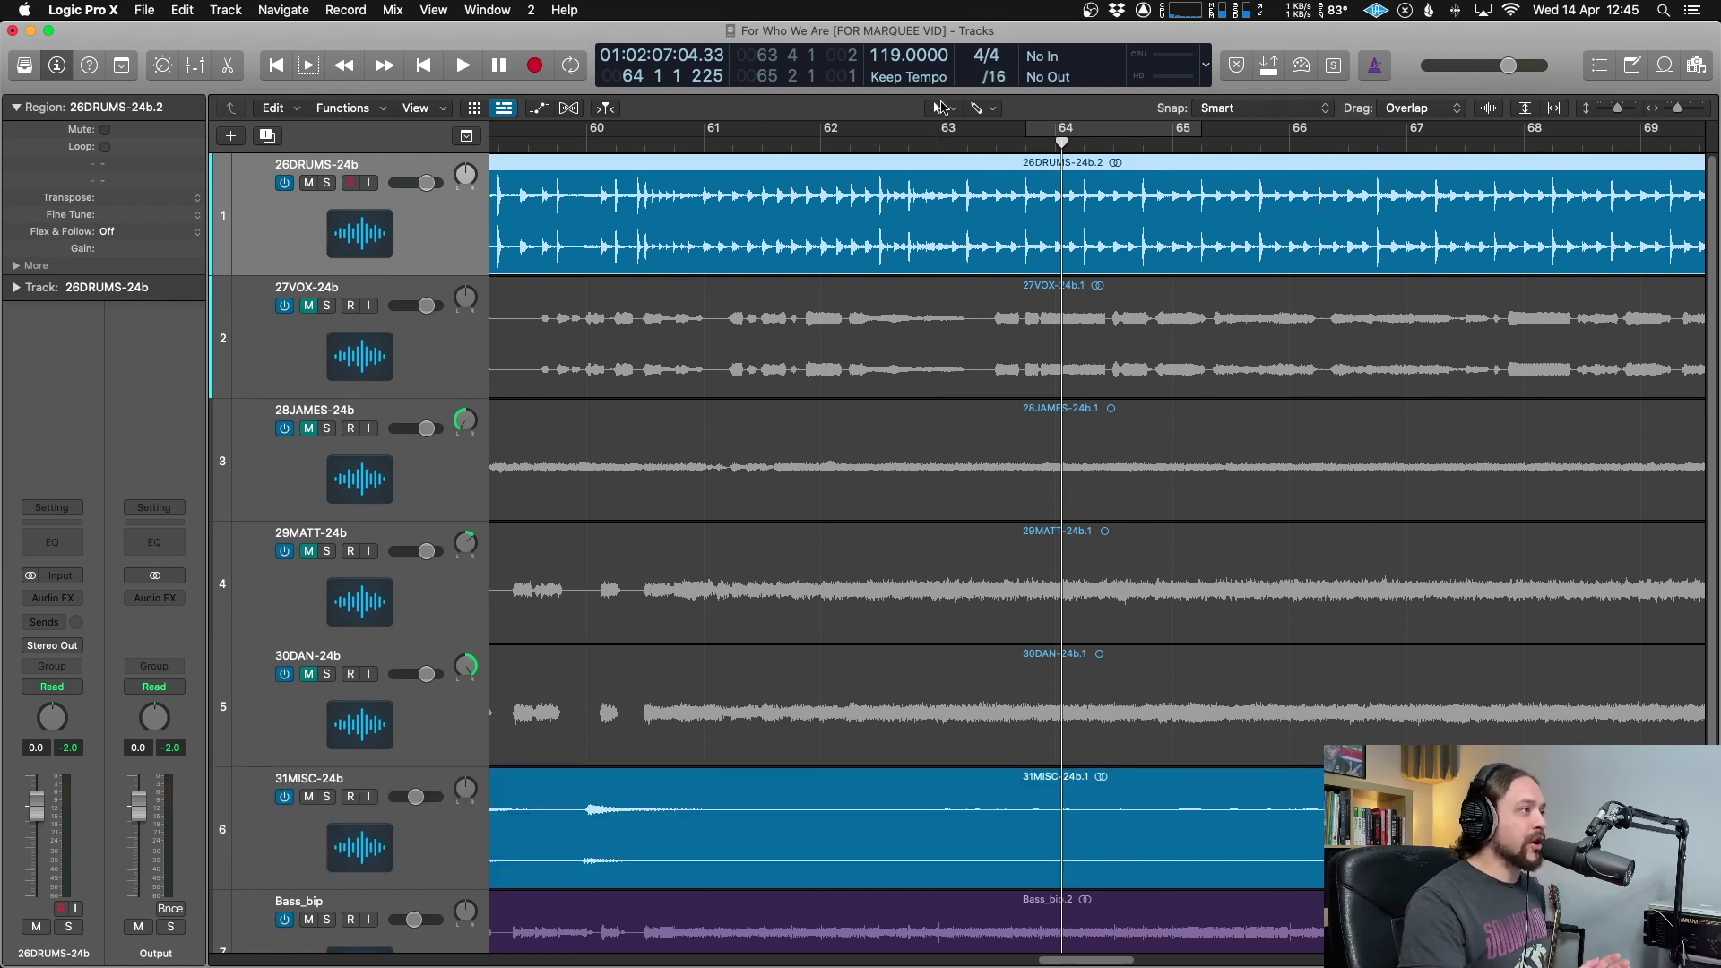
# Step: Set Pointer as the left-click tool and Marquee as the Command-click tool
pyautogui.click(938, 110)
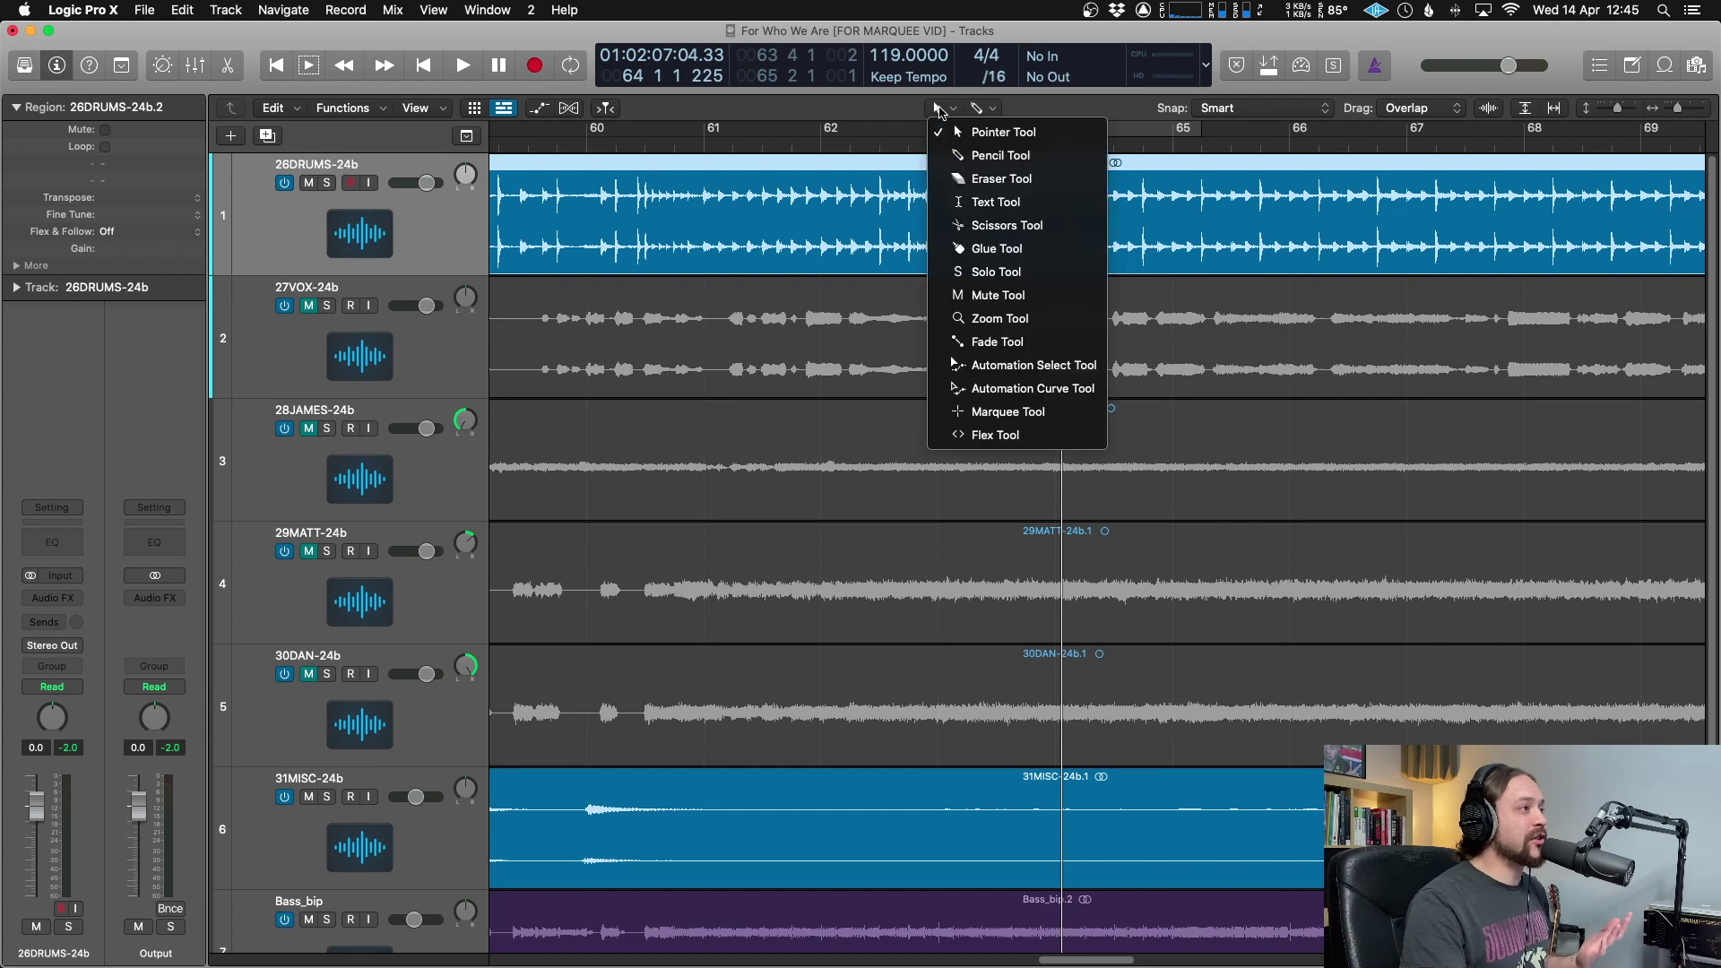
pyautogui.press('r')
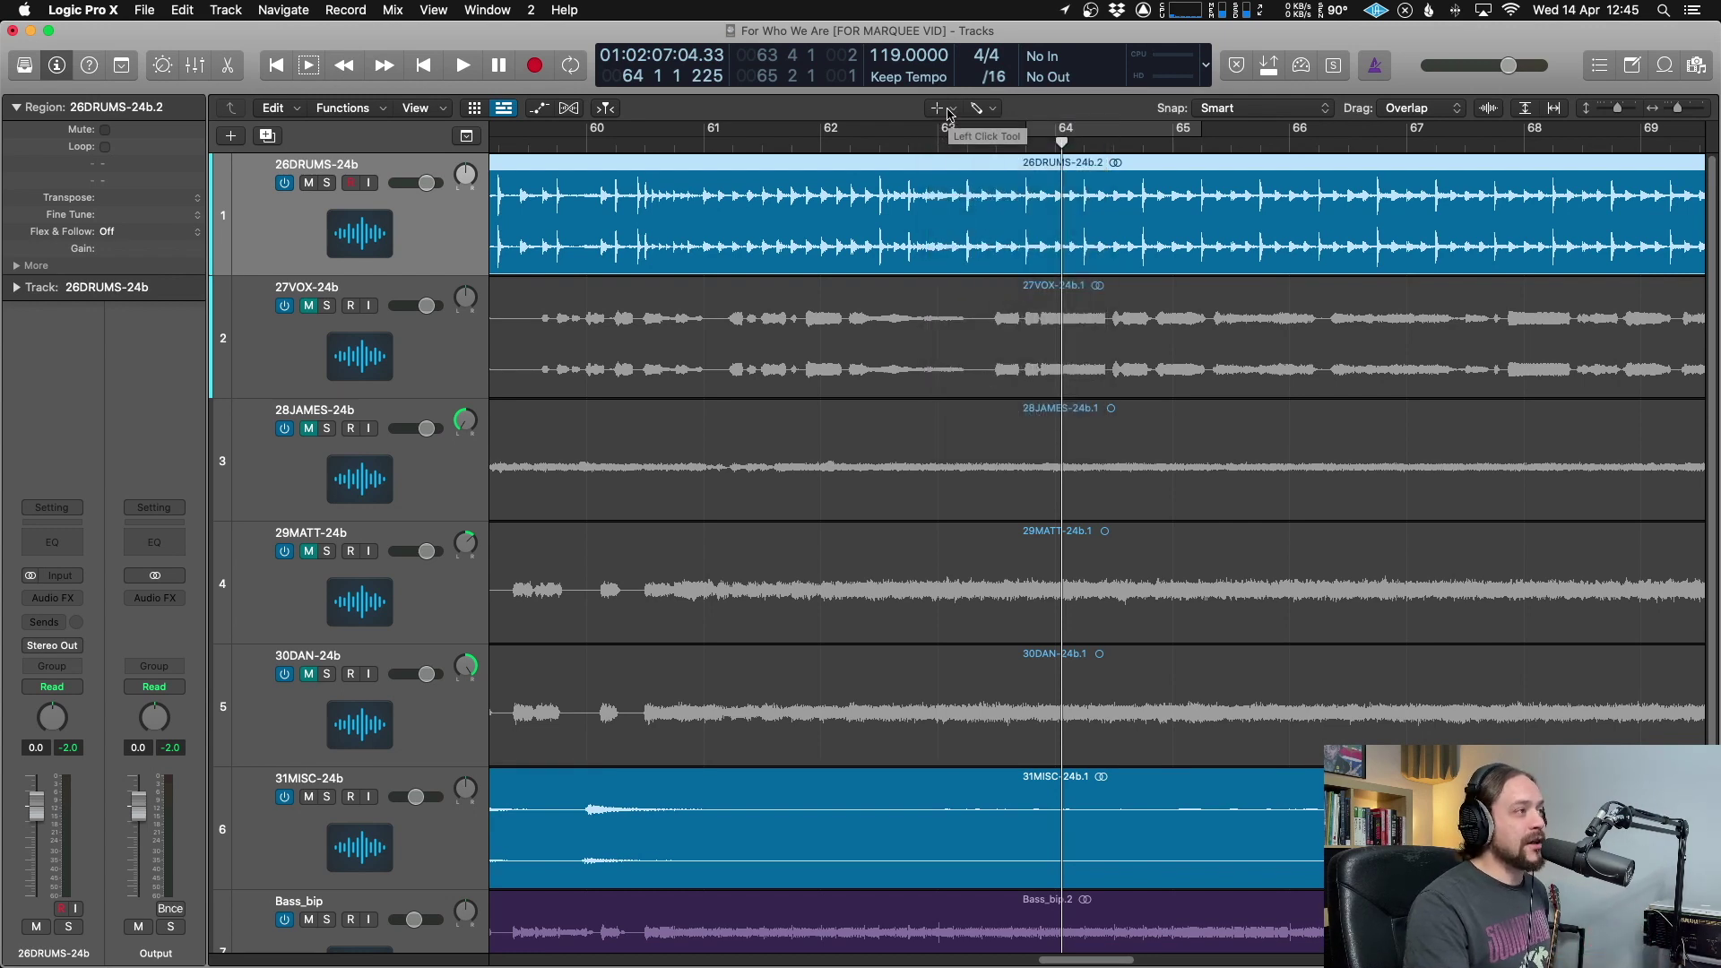
pyautogui.click(947, 111)
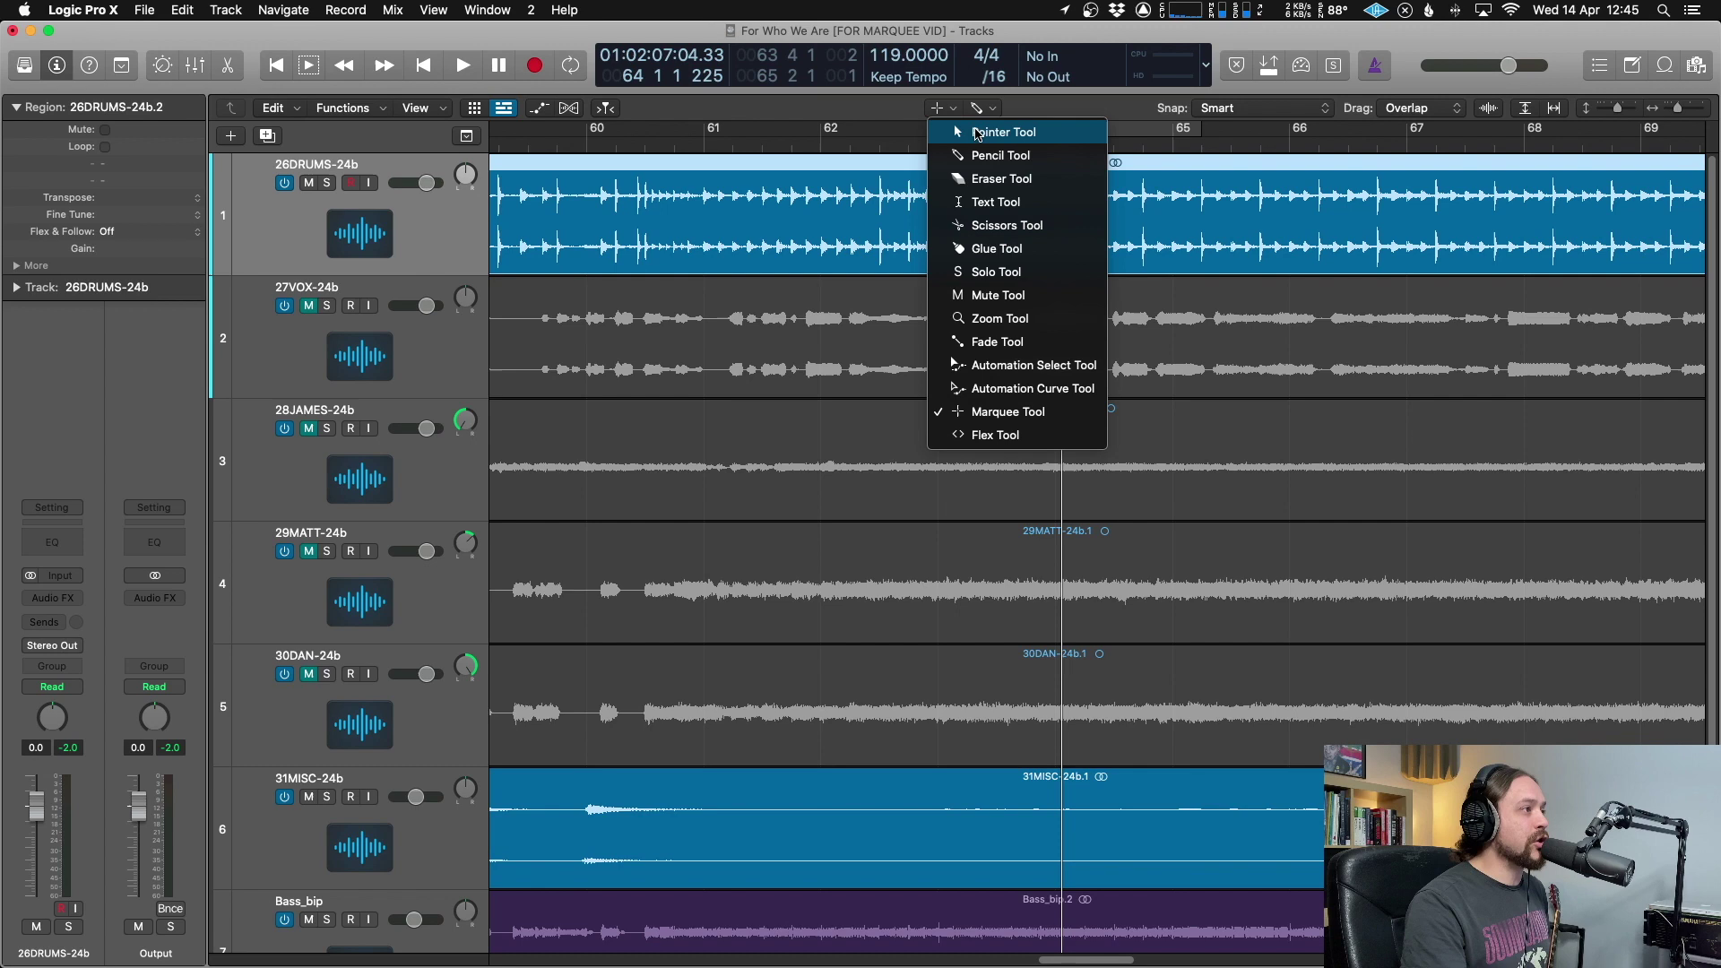
pyautogui.click(977, 132)
pyautogui.click(985, 109)
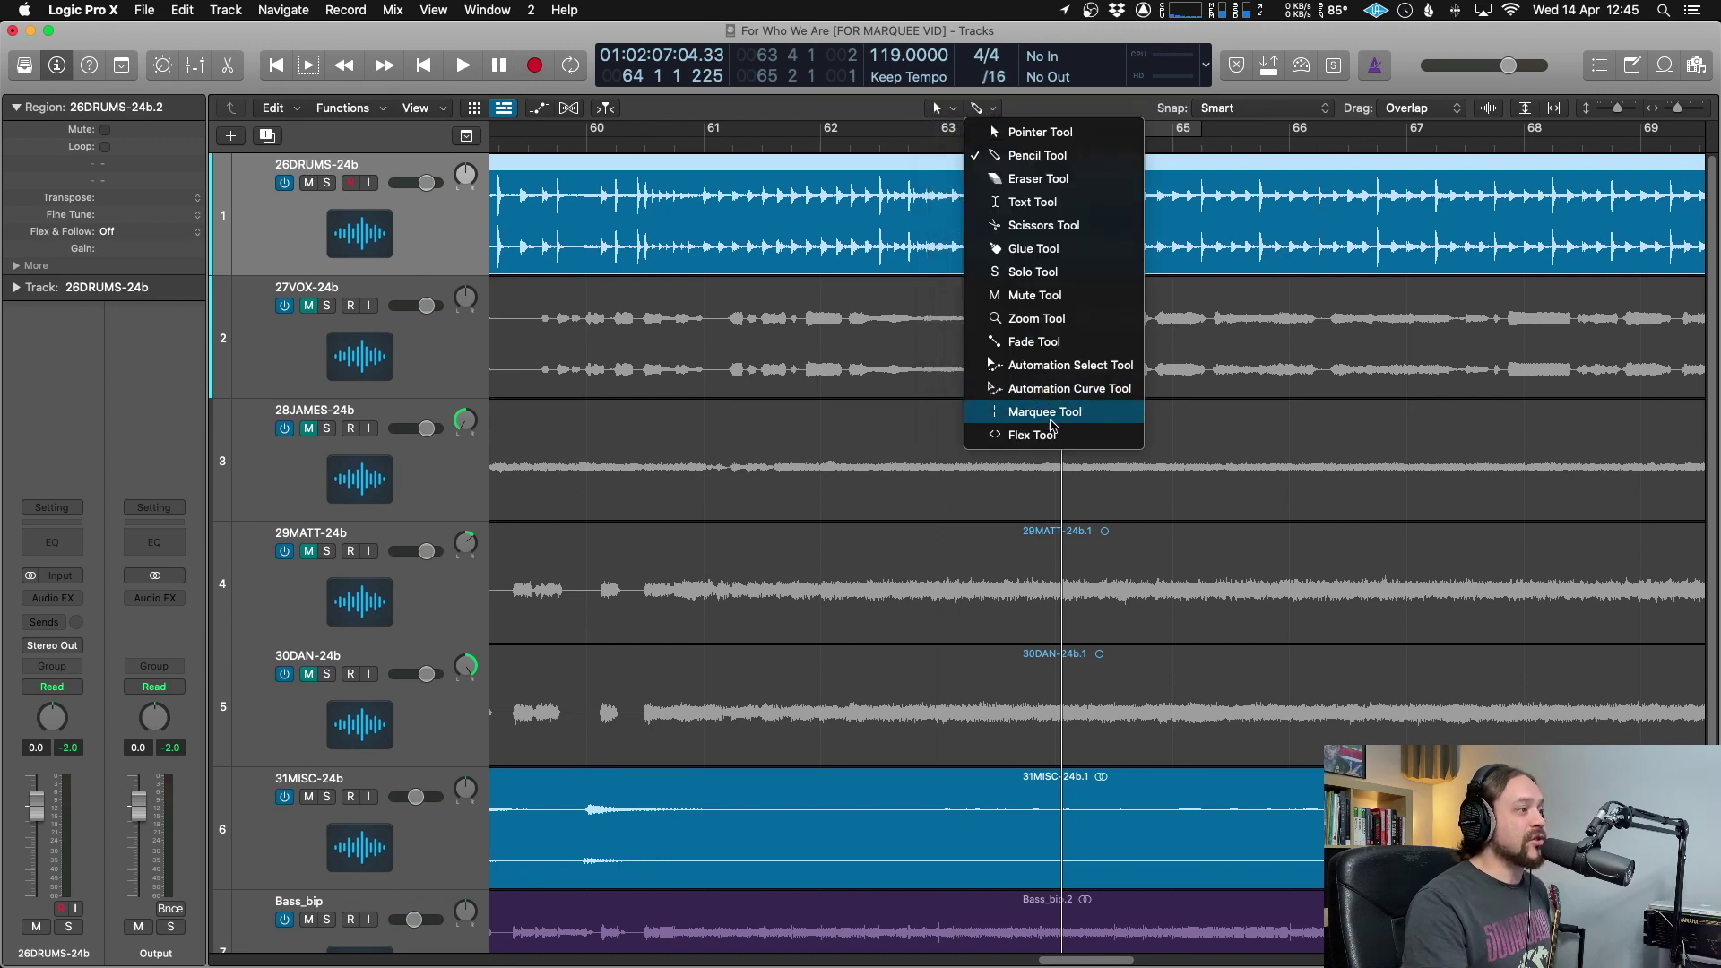
pyautogui.click(1045, 412)
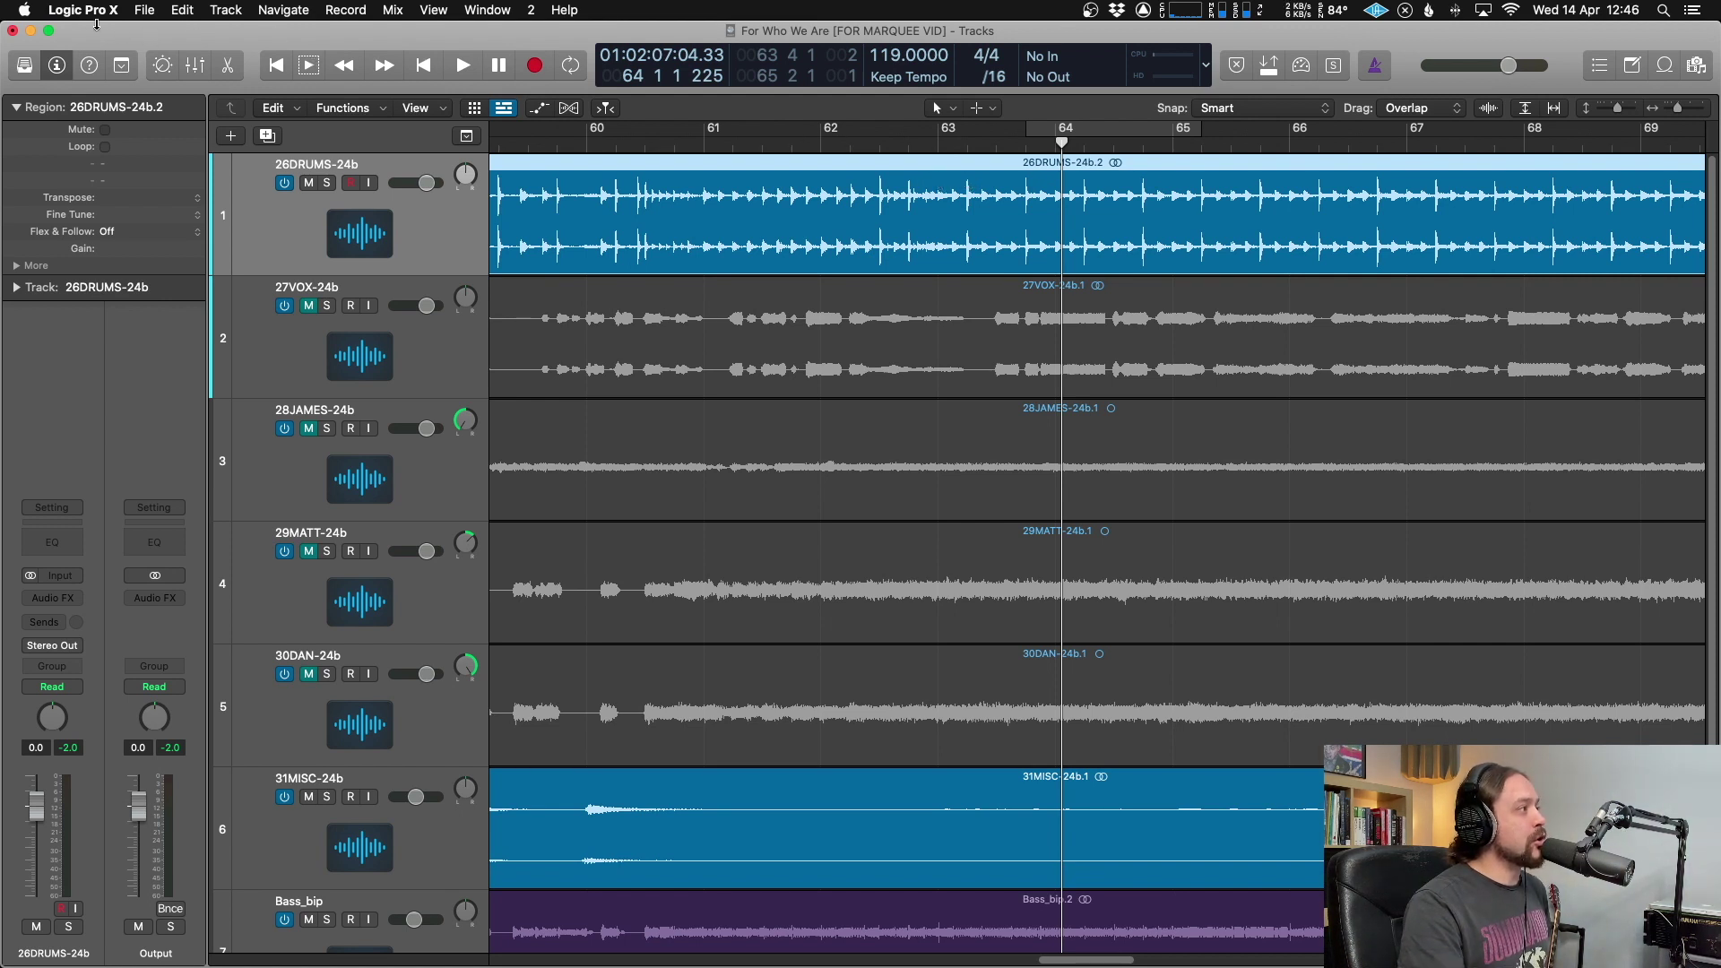
pyautogui.click(80, 11)
pyautogui.click(81, 11)
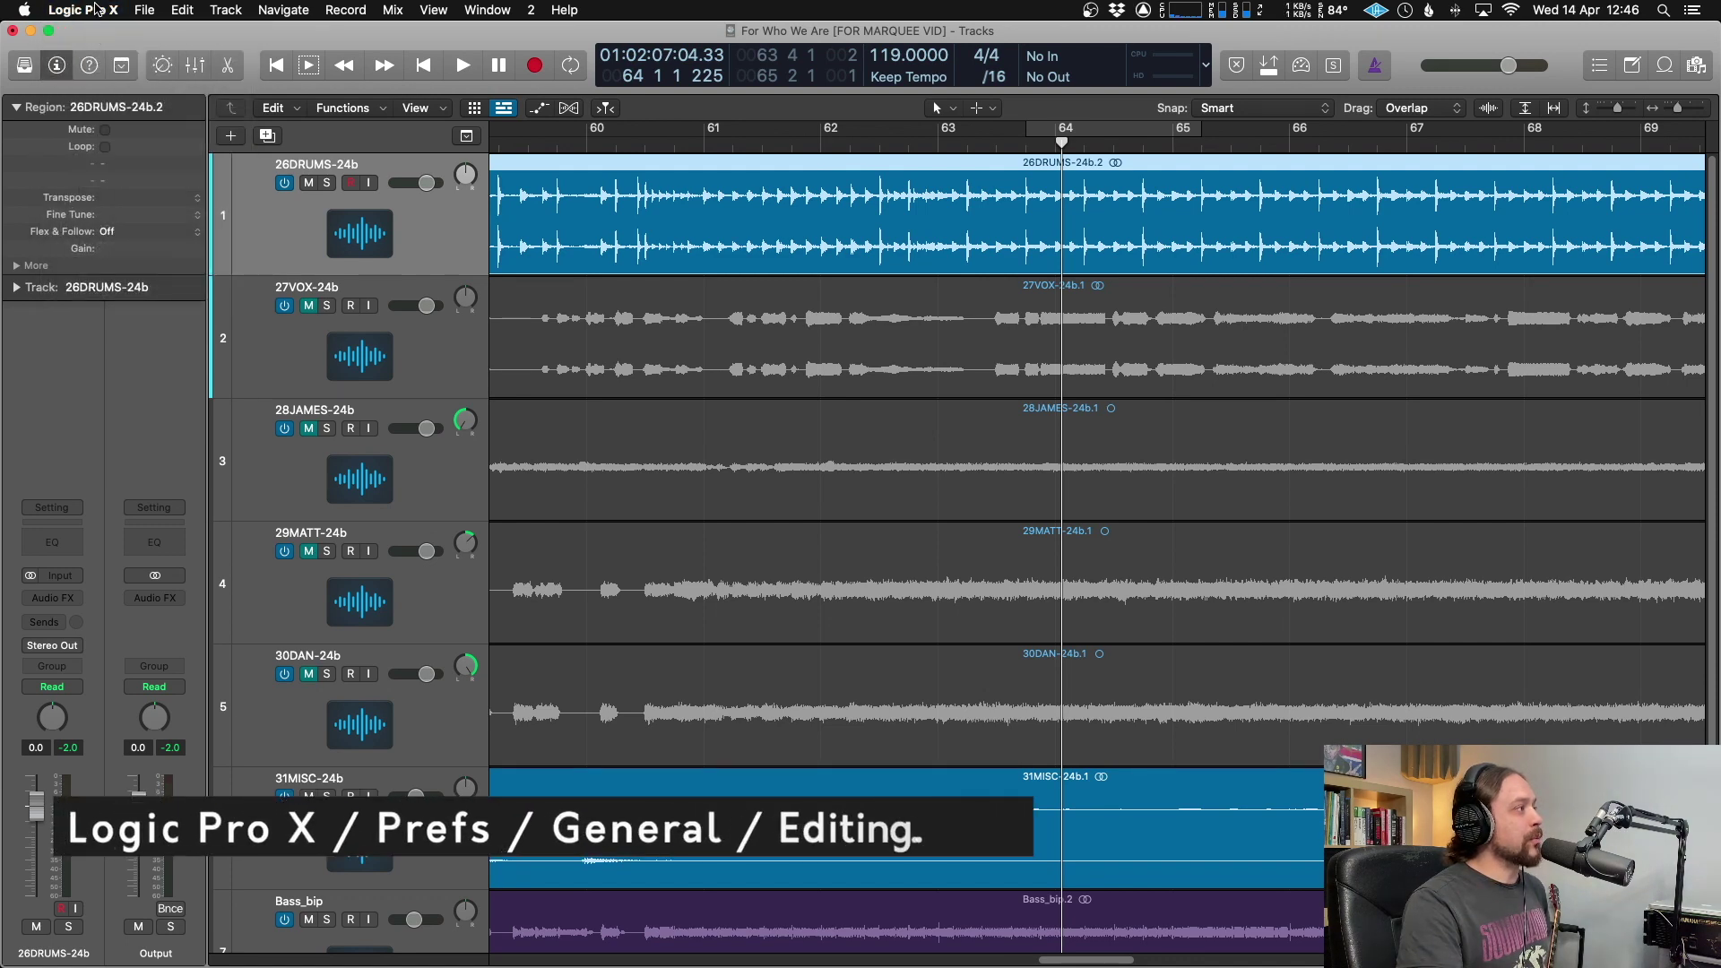
pyautogui.click(81, 11)
pyautogui.moveTo(115, 65)
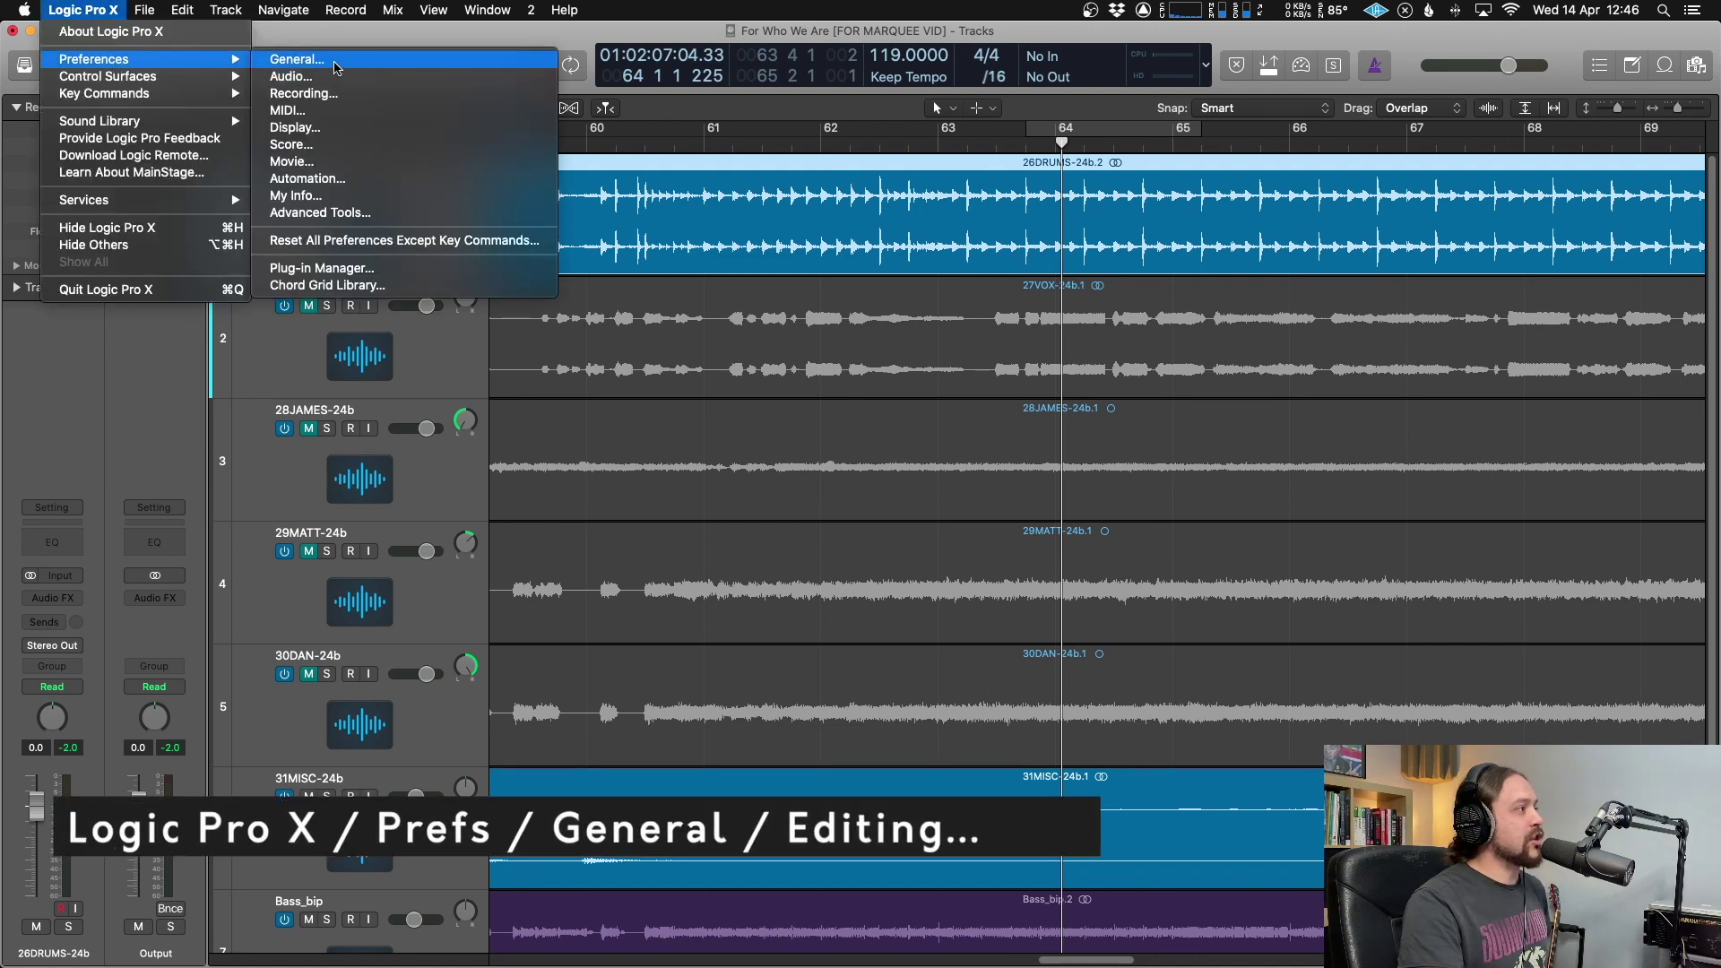
pyautogui.click(336, 61)
pyautogui.click(889, 347)
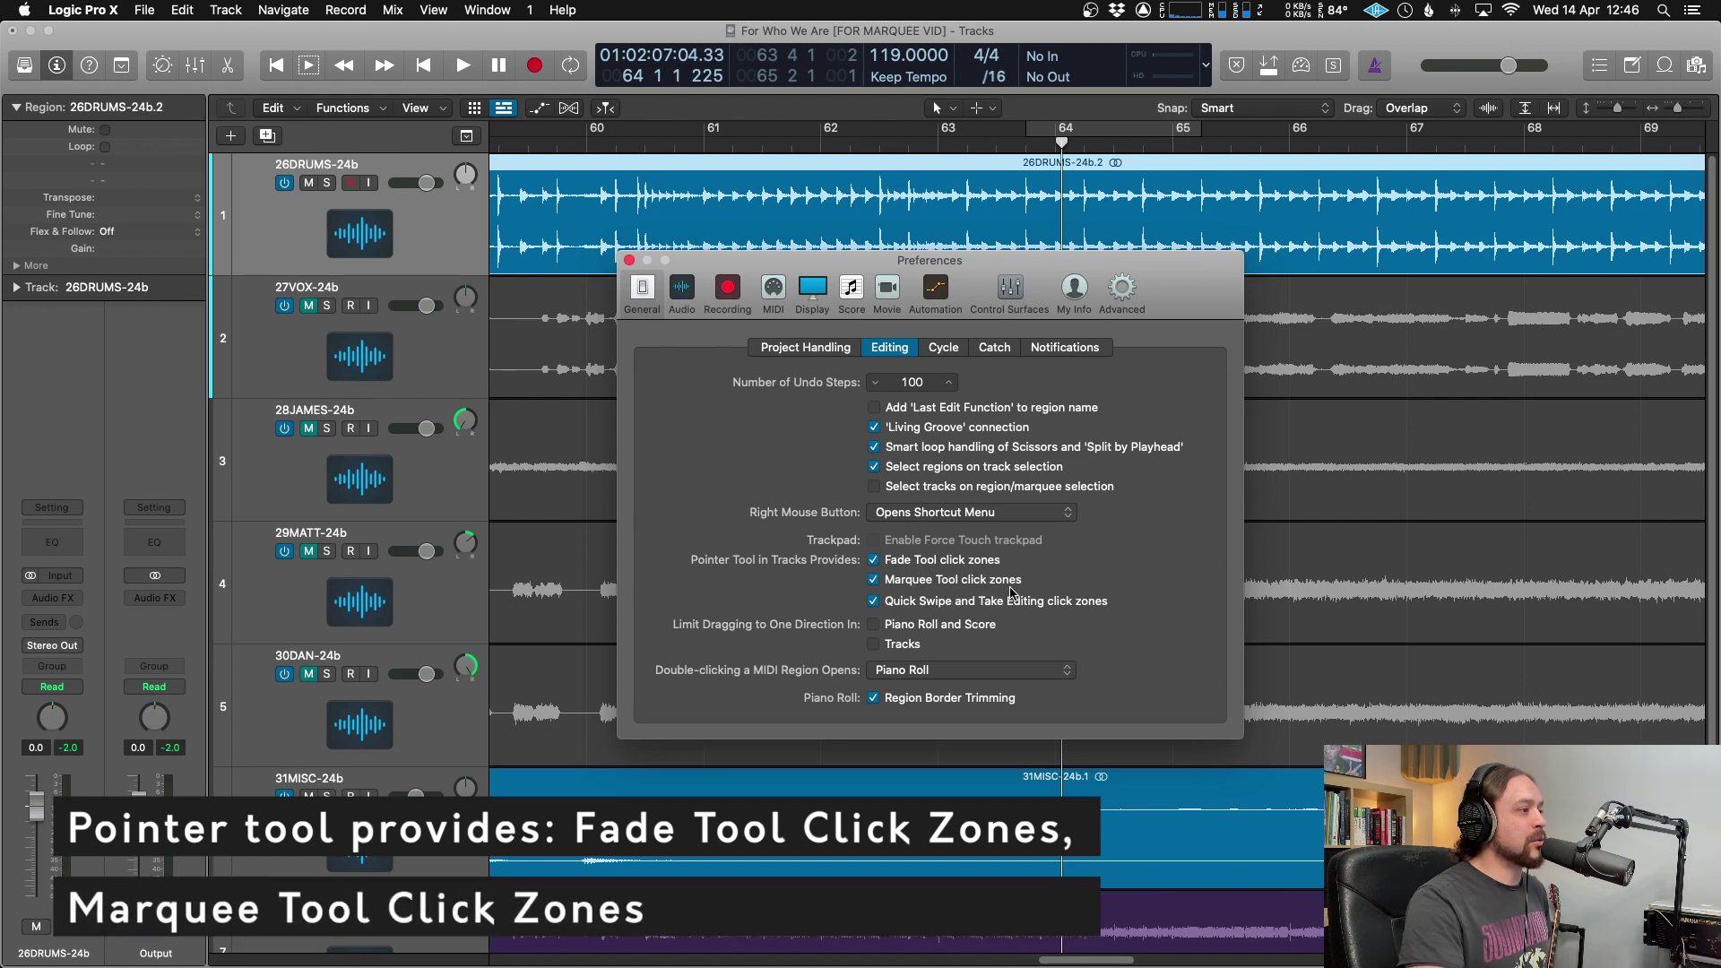
pyautogui.press('2')
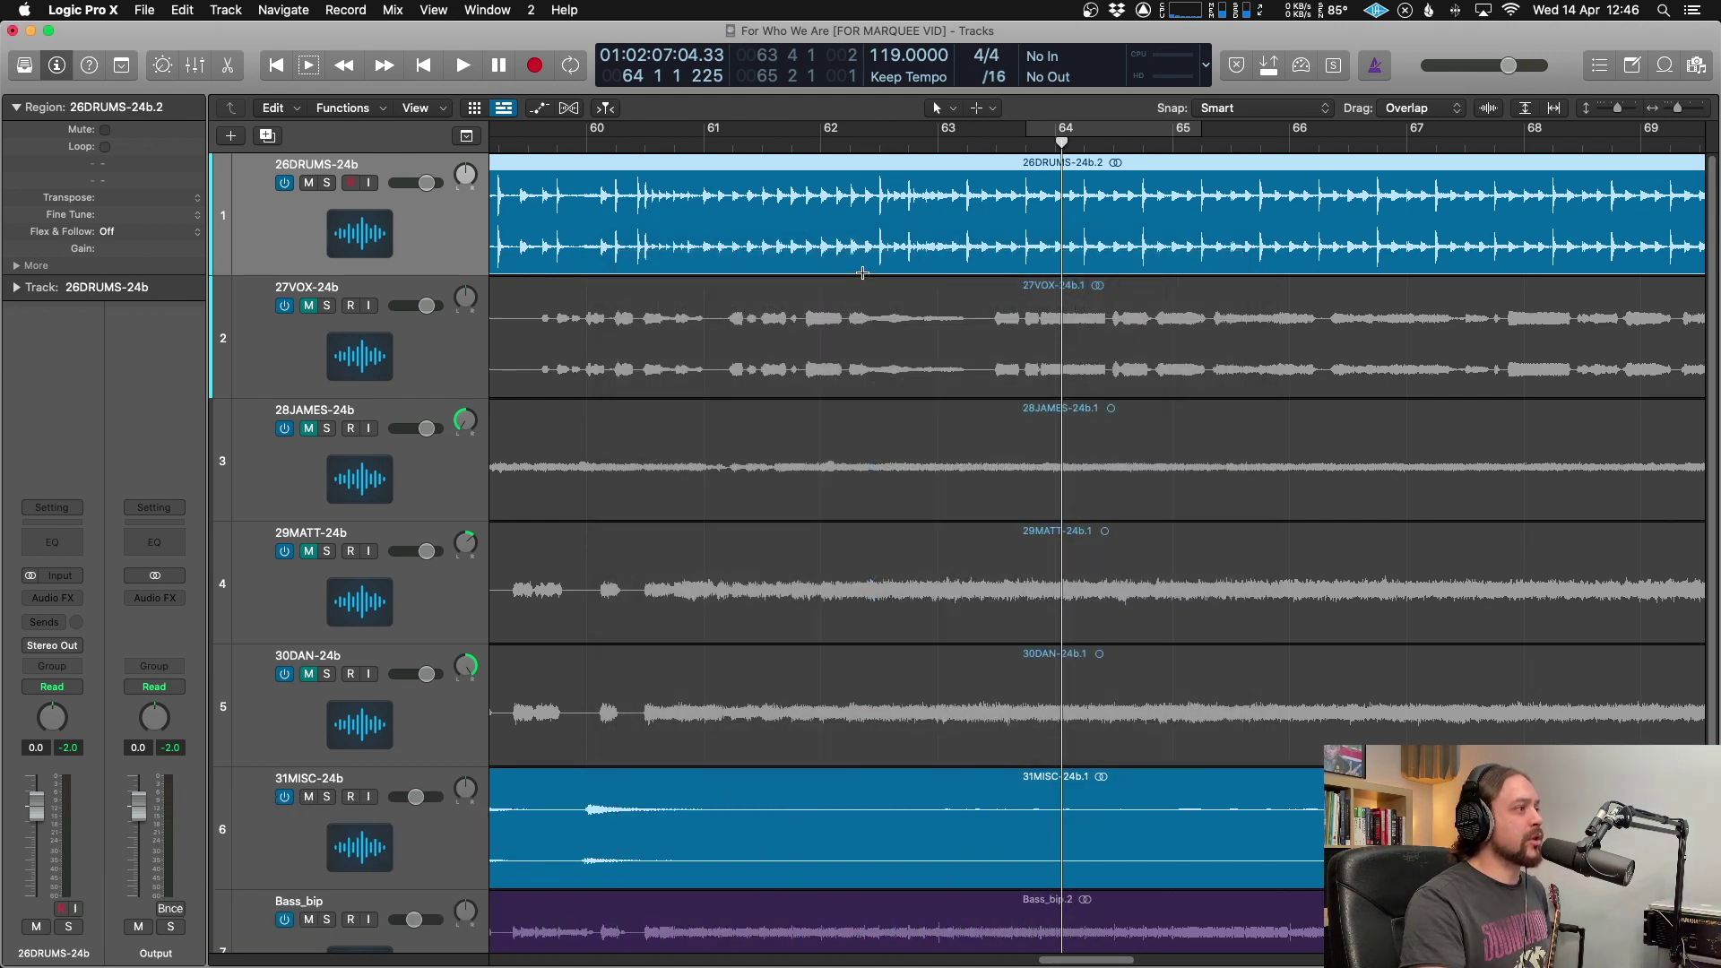
# Step: Scroll the Tracks area left to bar 1, where the regions begin
pyautogui.hscroll(-5, 866, 272)
pyautogui.hscroll(-20, 865, 273)
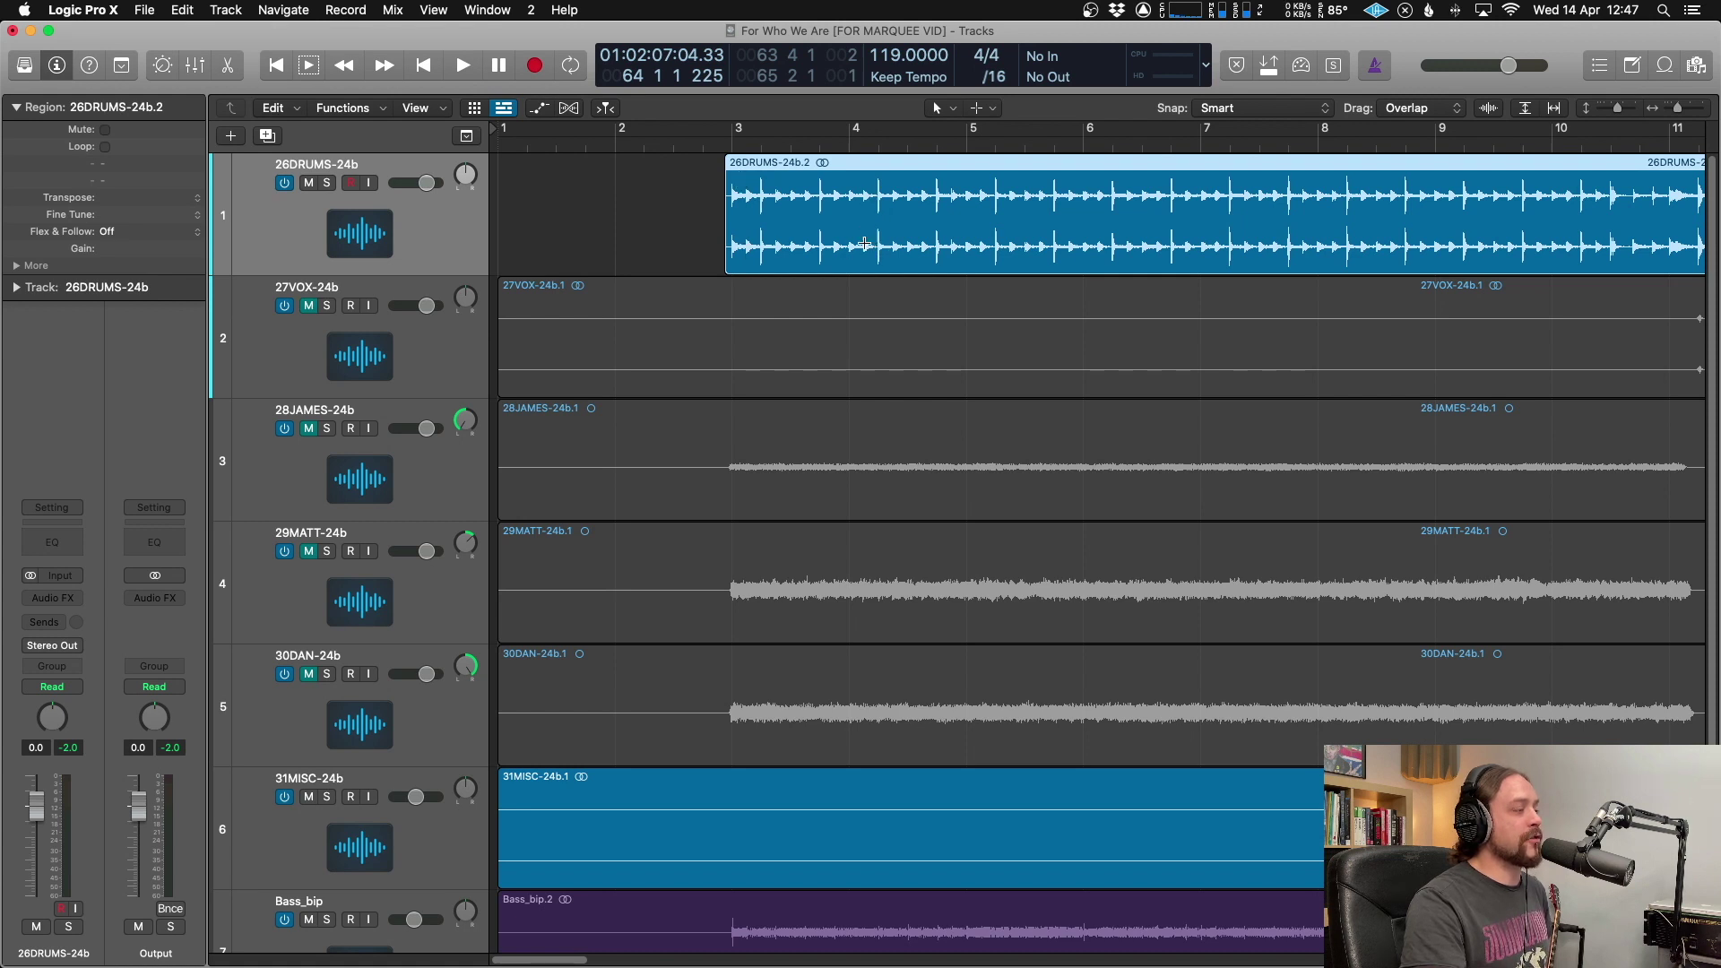
# Step: Extend the 26DRUMS region's start back to bar 1 and zoom out to see more bars
pyautogui.moveTo(726, 264); pyautogui.dragTo(502, 260)
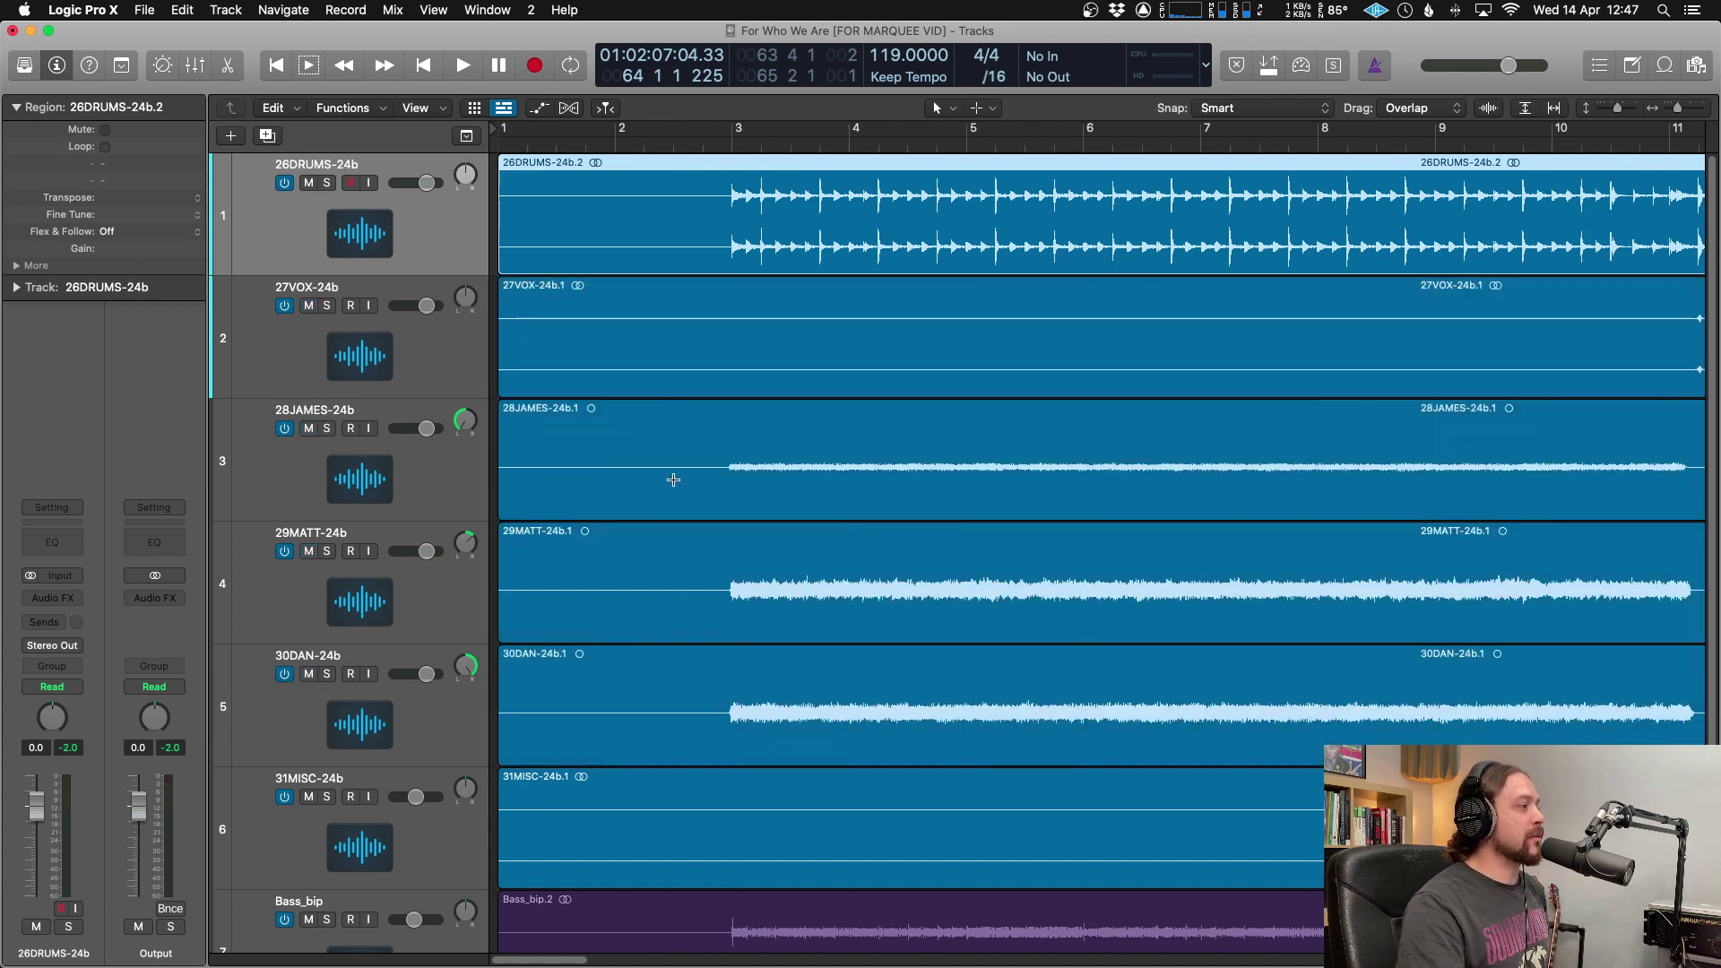
pyautogui.press('super+Left')
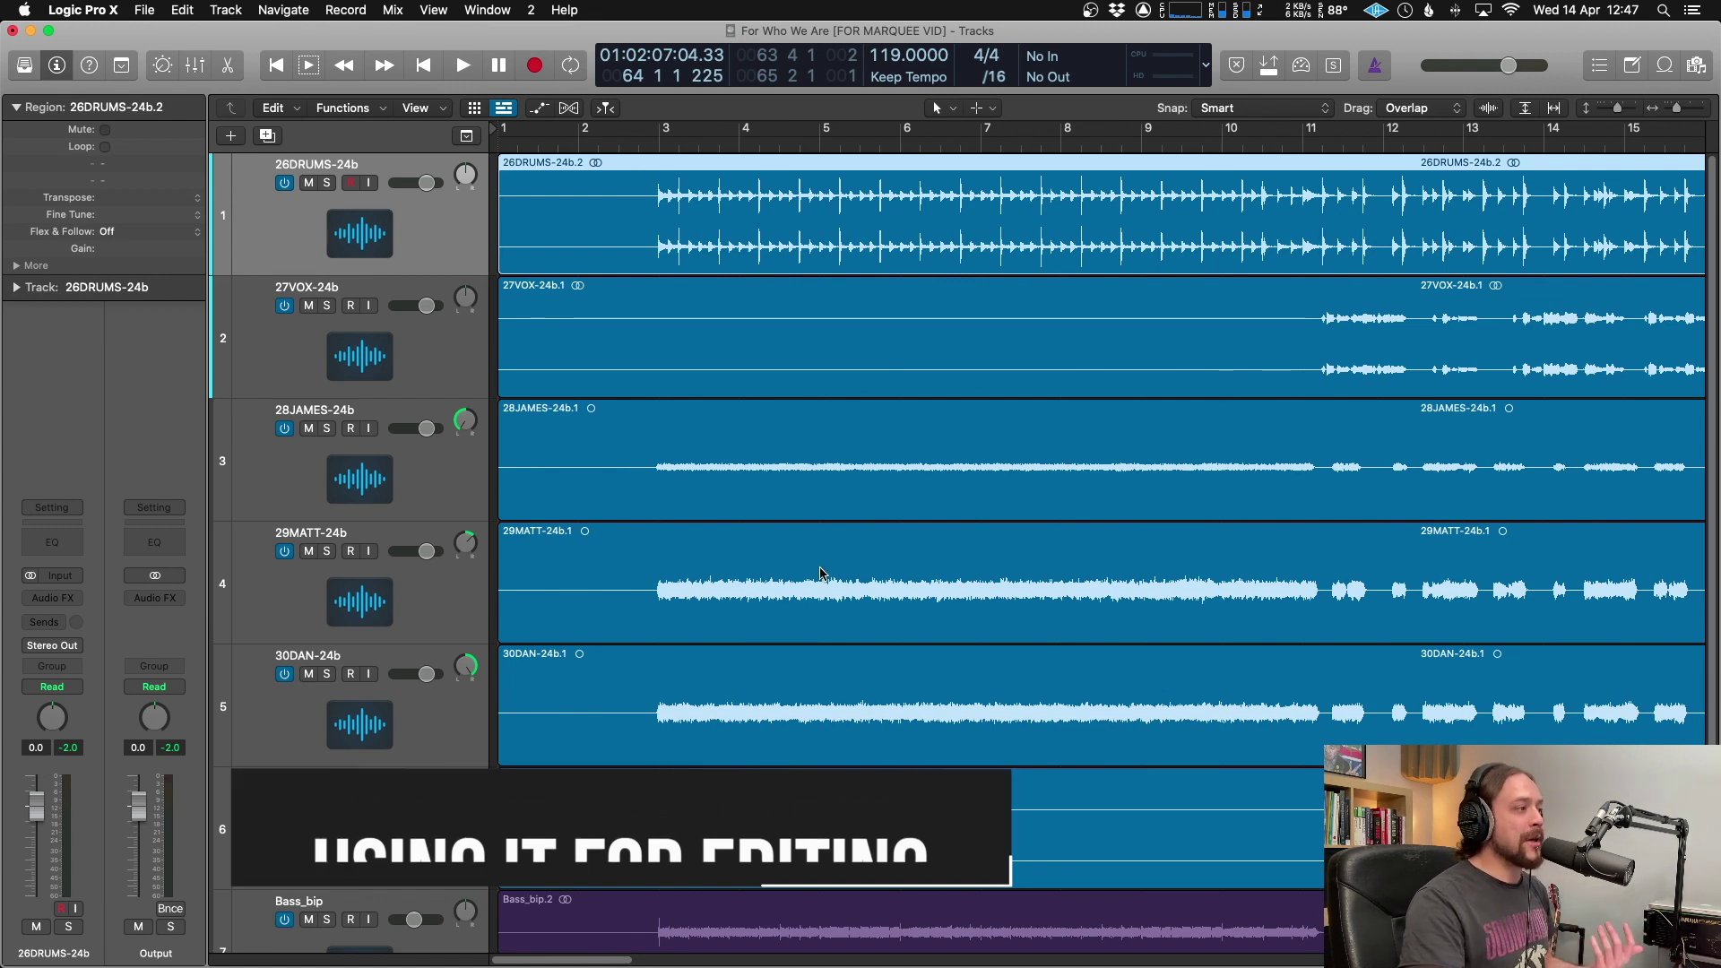
pyautogui.hscroll(3, 768, 580)
pyautogui.hscroll(-3, 768, 580)
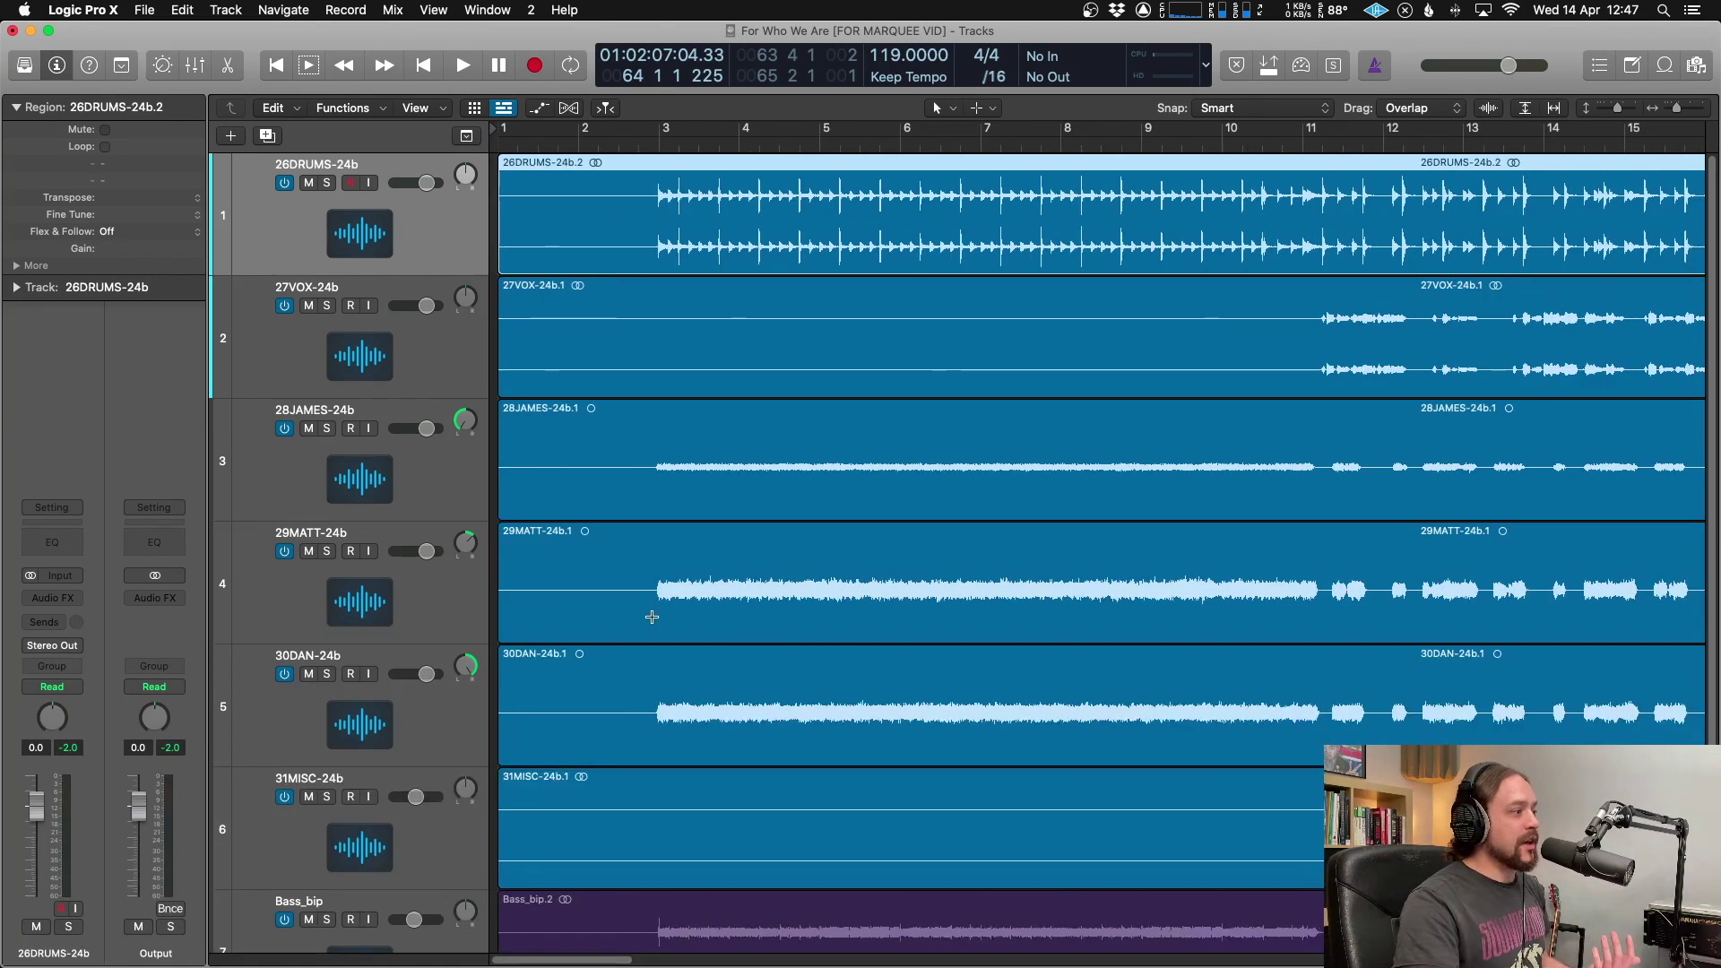
pyautogui.scroll(-1, 651, 617)
pyautogui.hscroll(15, 651, 617)
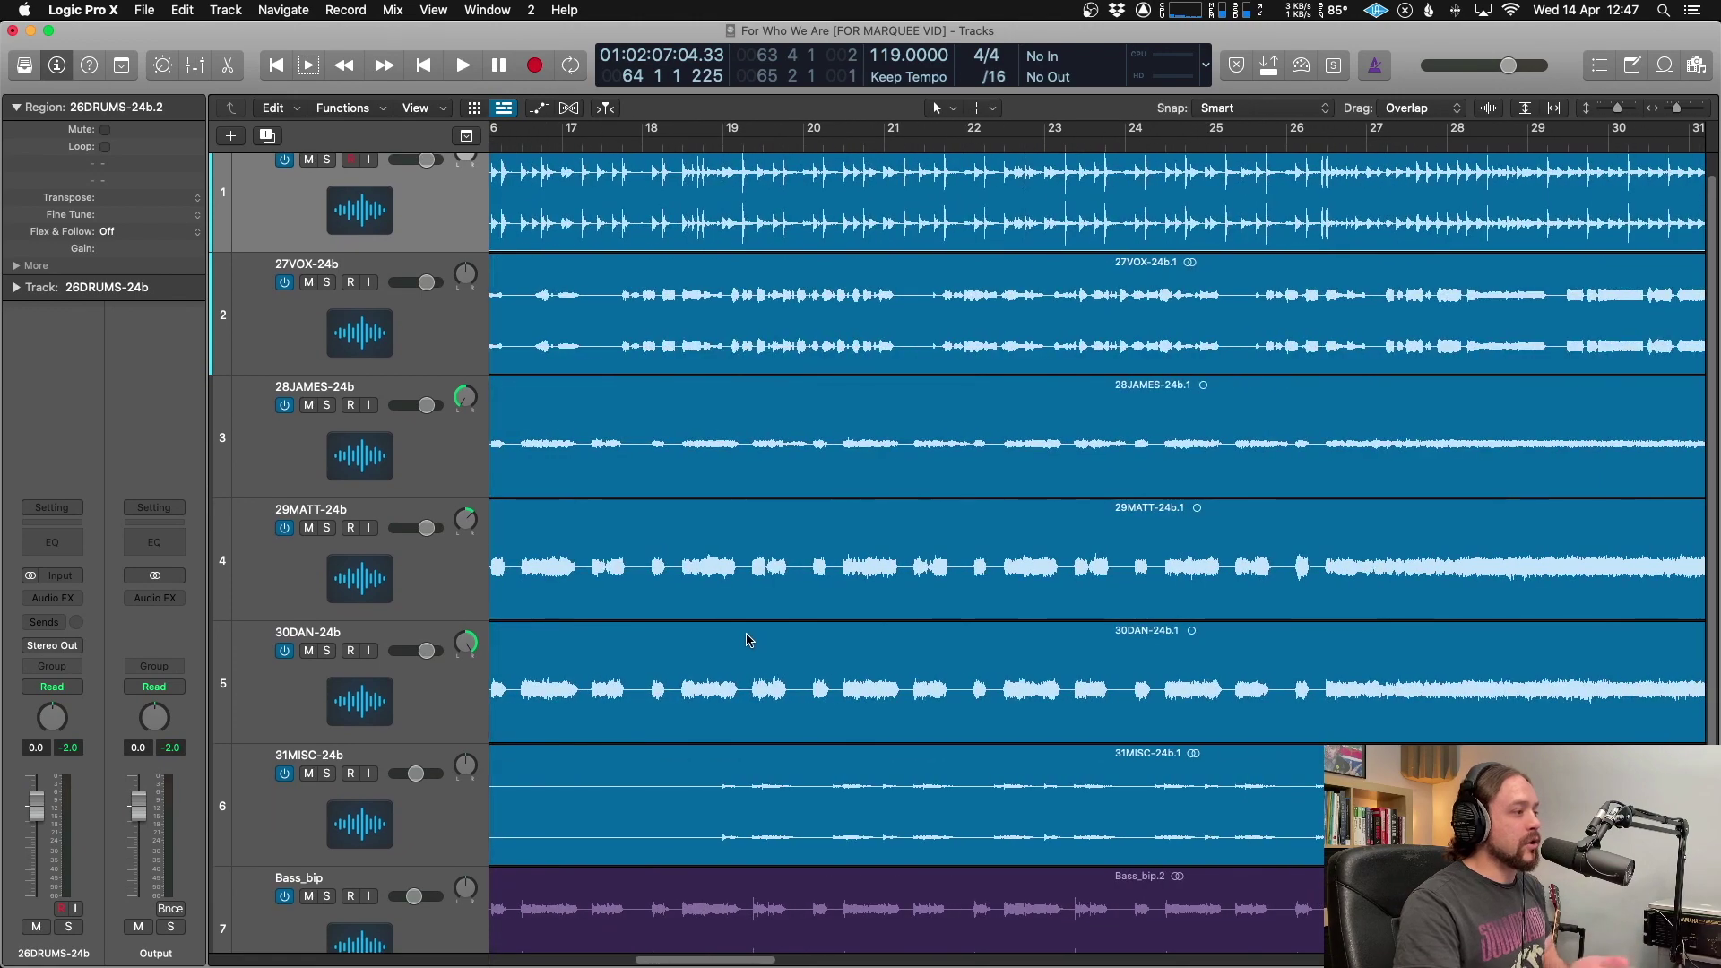
pyautogui.hscroll(-15, 750, 638)
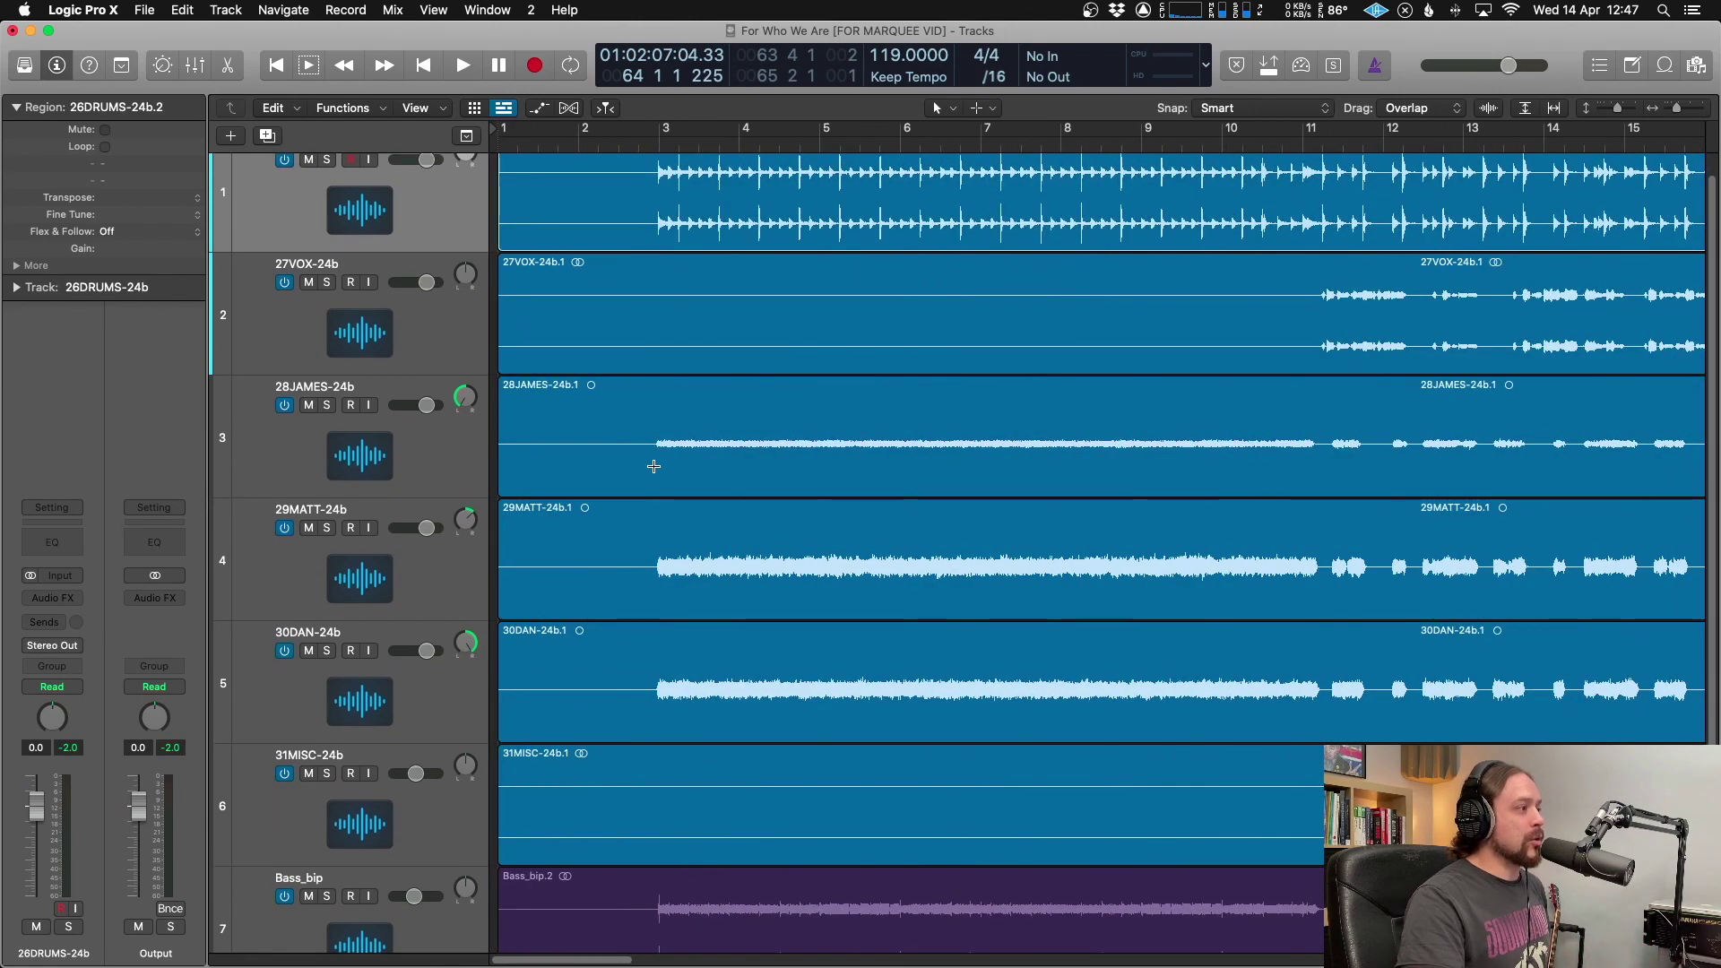
# Step: Delete bars 1–3 on 28JAMES, 29MATT and 30DAN, and bars 1–11 of 27VOX
pyautogui.moveTo(650, 469); pyautogui.dragTo(508, 685)
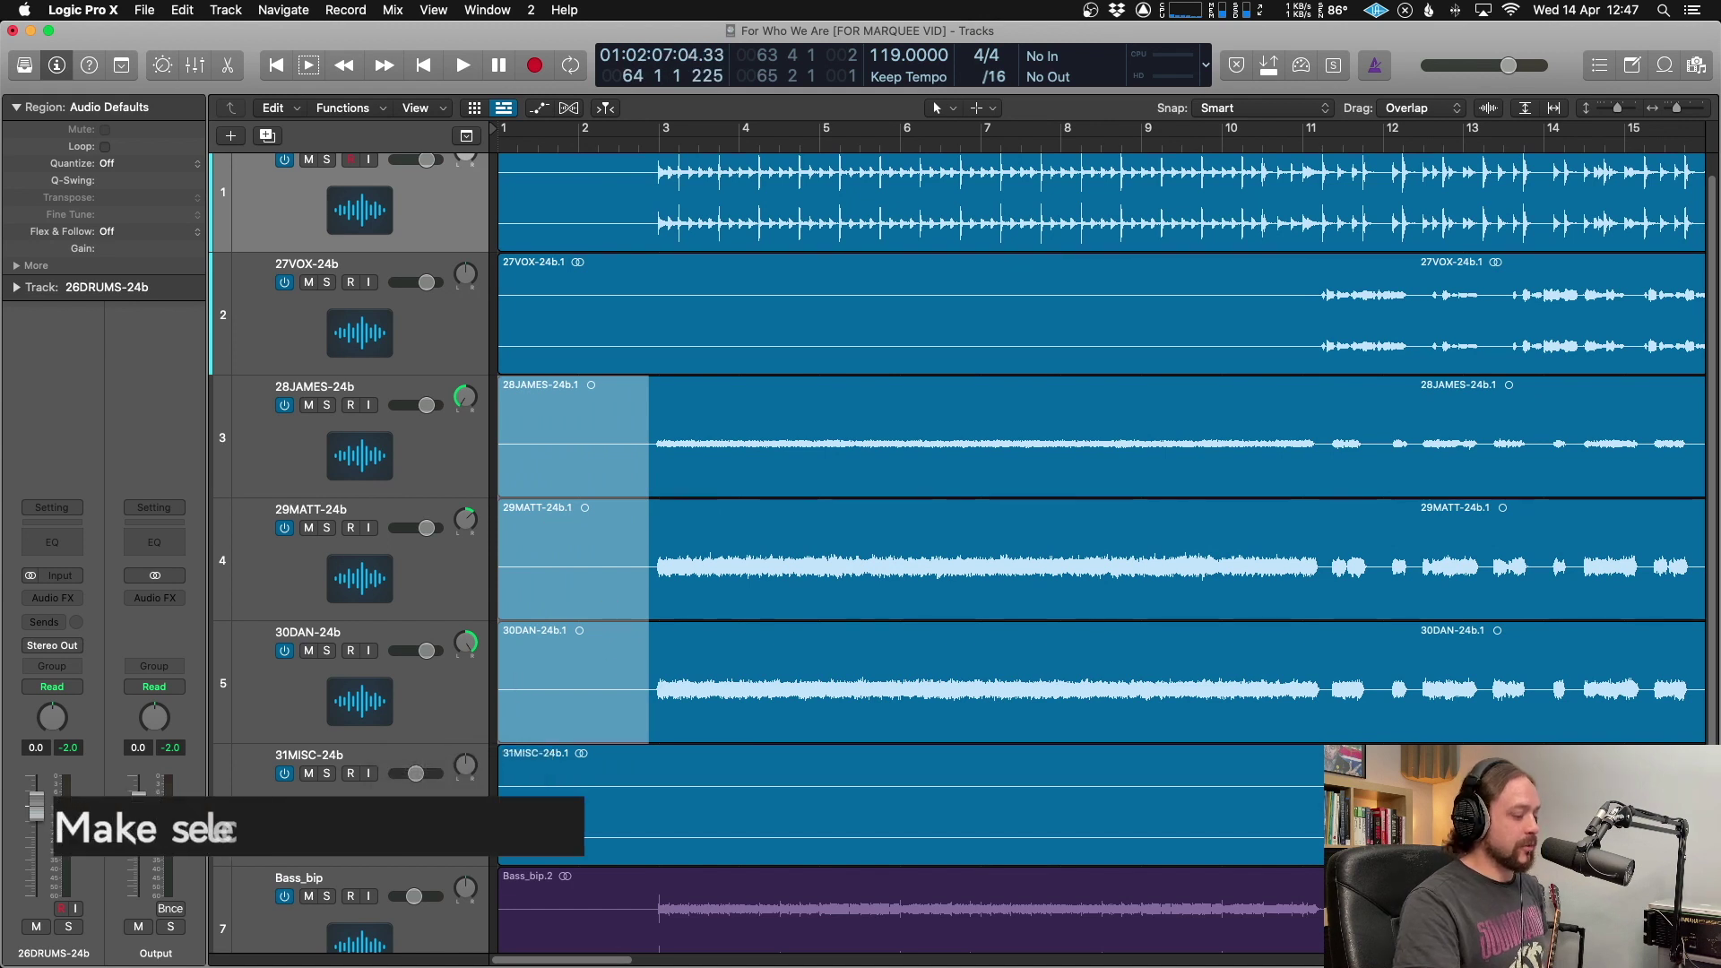
pyautogui.press('Delete')
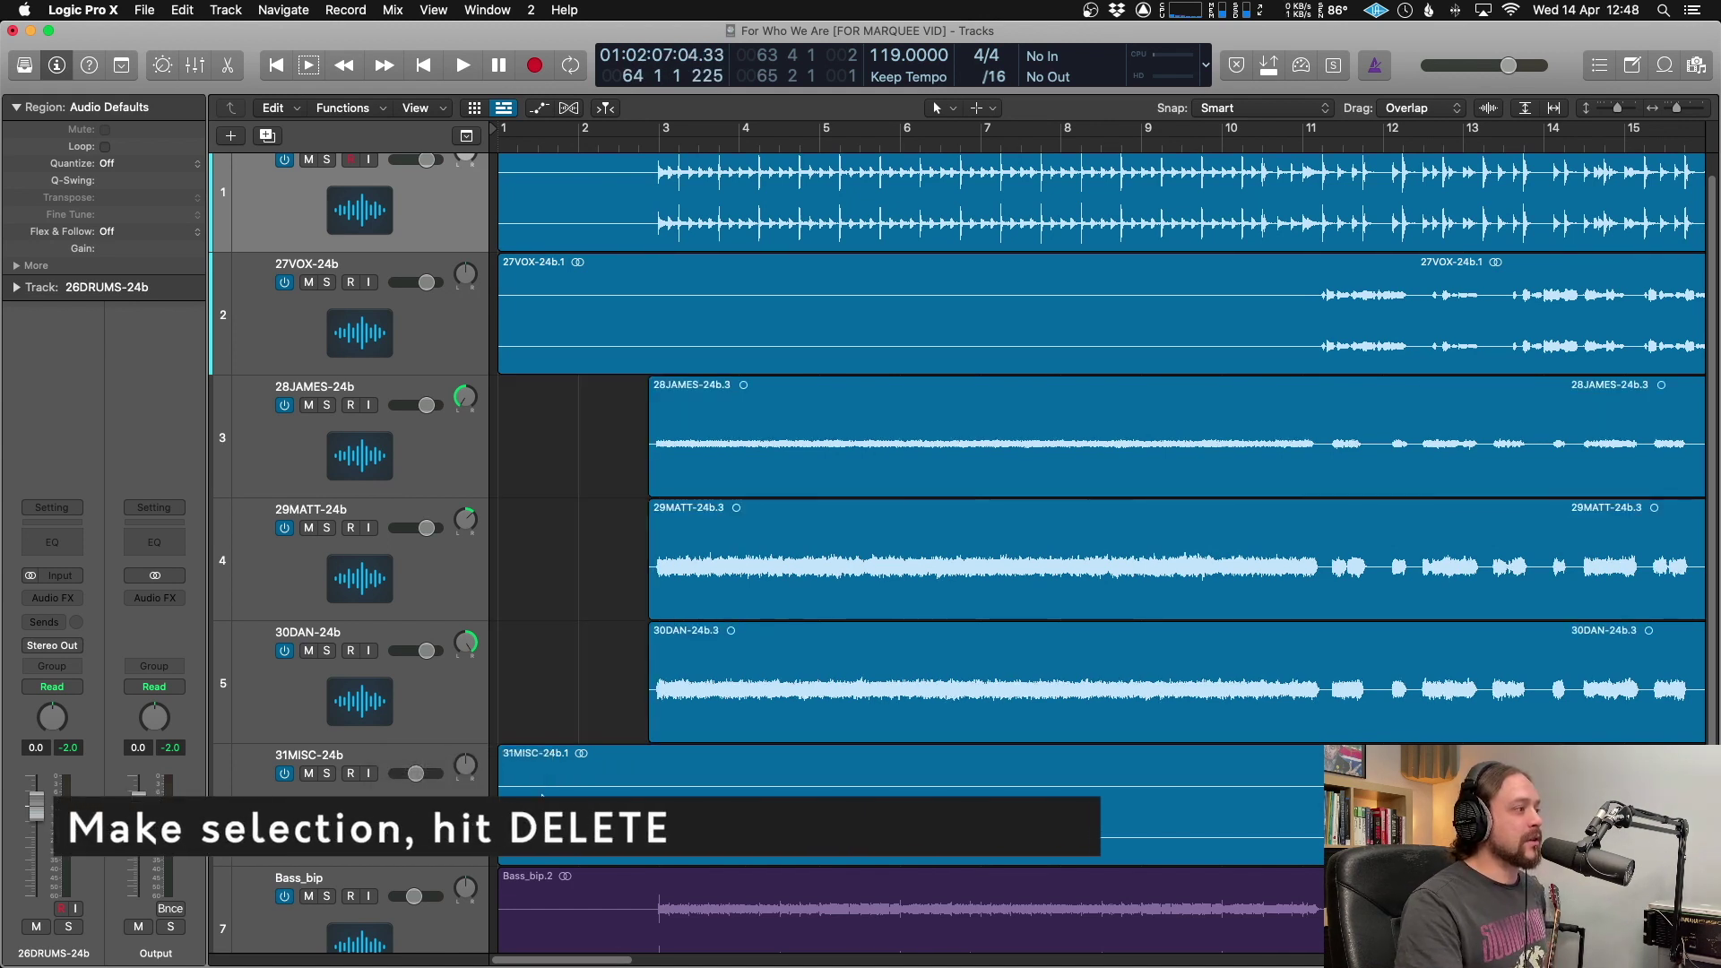
pyautogui.moveTo(1299, 340); pyautogui.dragTo(478, 363)
pyautogui.press('Delete')
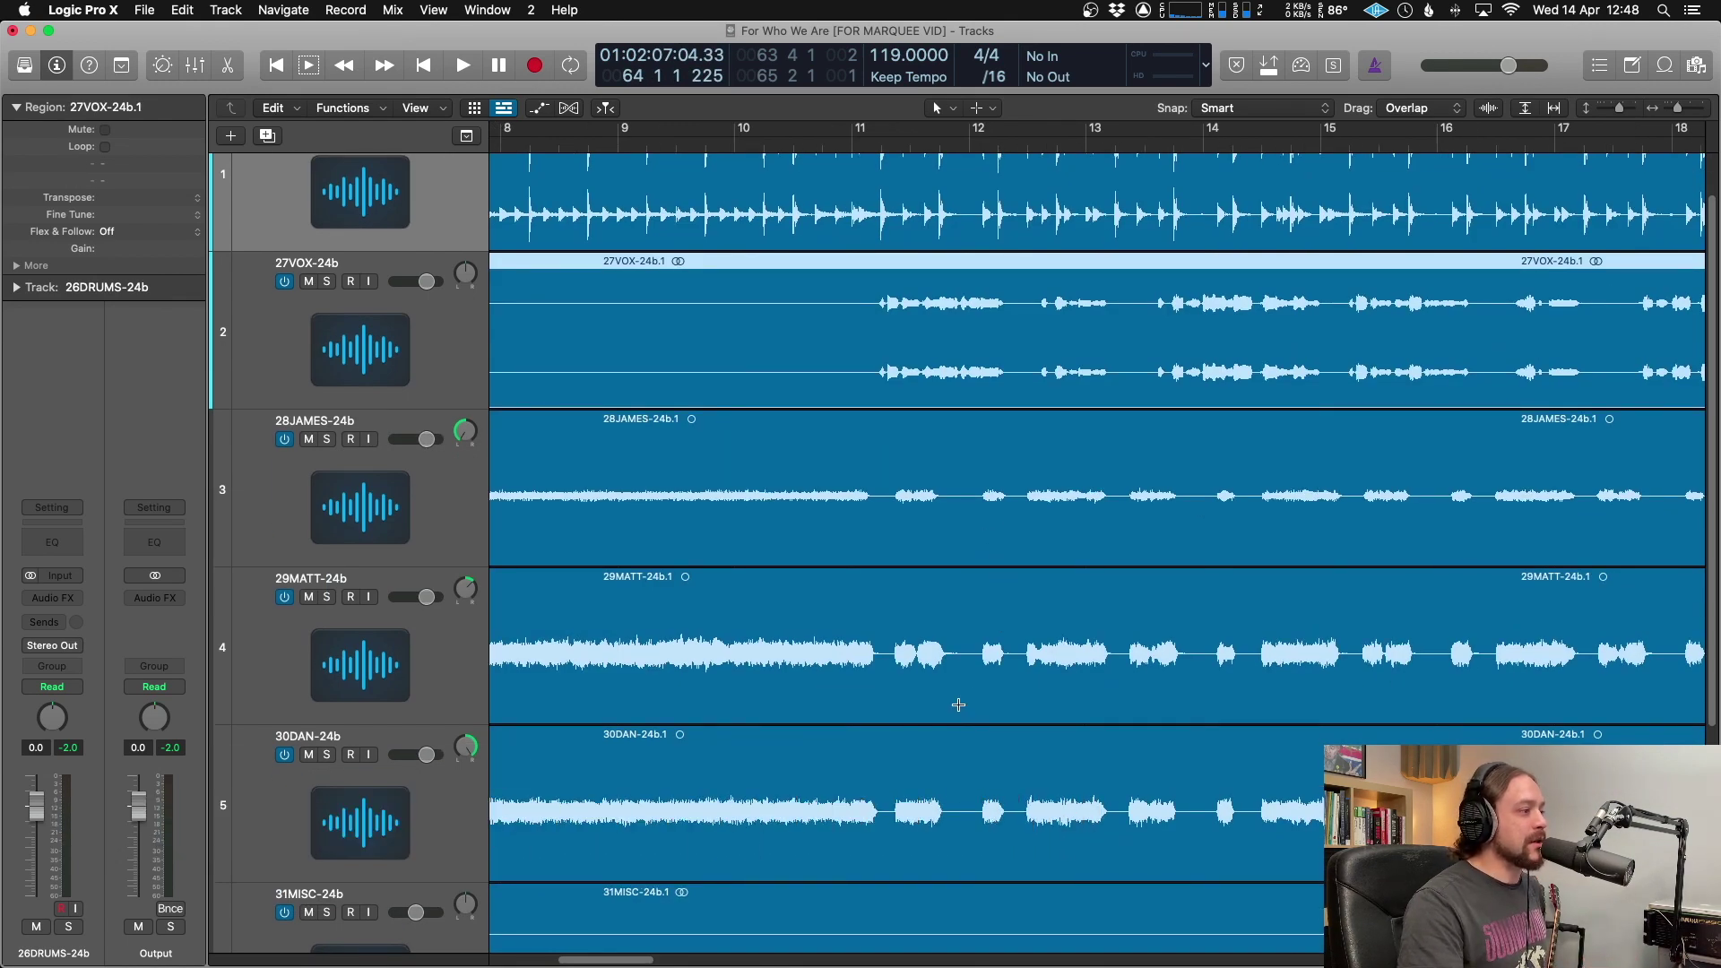
# Step: Cut several short gaps into 29MATT and 30DAN around bars 12–13, then undo the last deletion
pyautogui.moveTo(952, 706); pyautogui.dragTo(973, 780)
pyautogui.press('Delete')
pyautogui.moveTo(1007, 711); pyautogui.dragTo(1028, 807)
pyautogui.press('Delete')
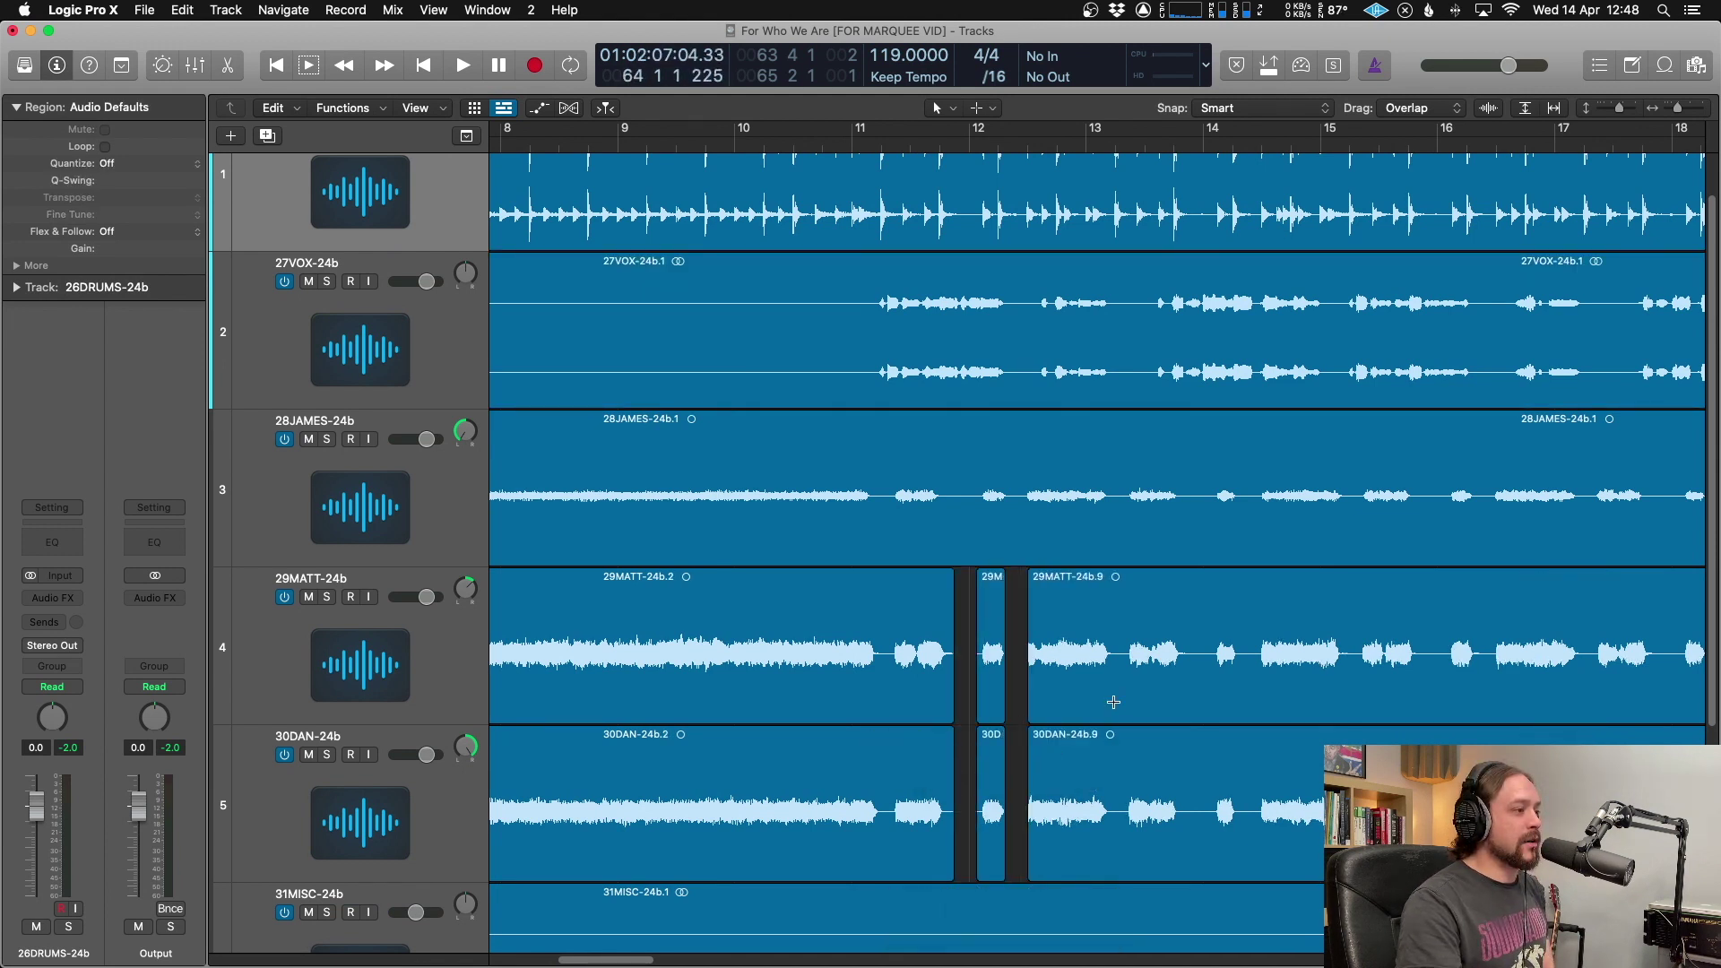
pyautogui.moveTo(1109, 702); pyautogui.dragTo(1123, 807)
pyautogui.press('Delete')
pyautogui.moveTo(1182, 713); pyautogui.dragTo(1216, 807)
pyautogui.press('Delete')
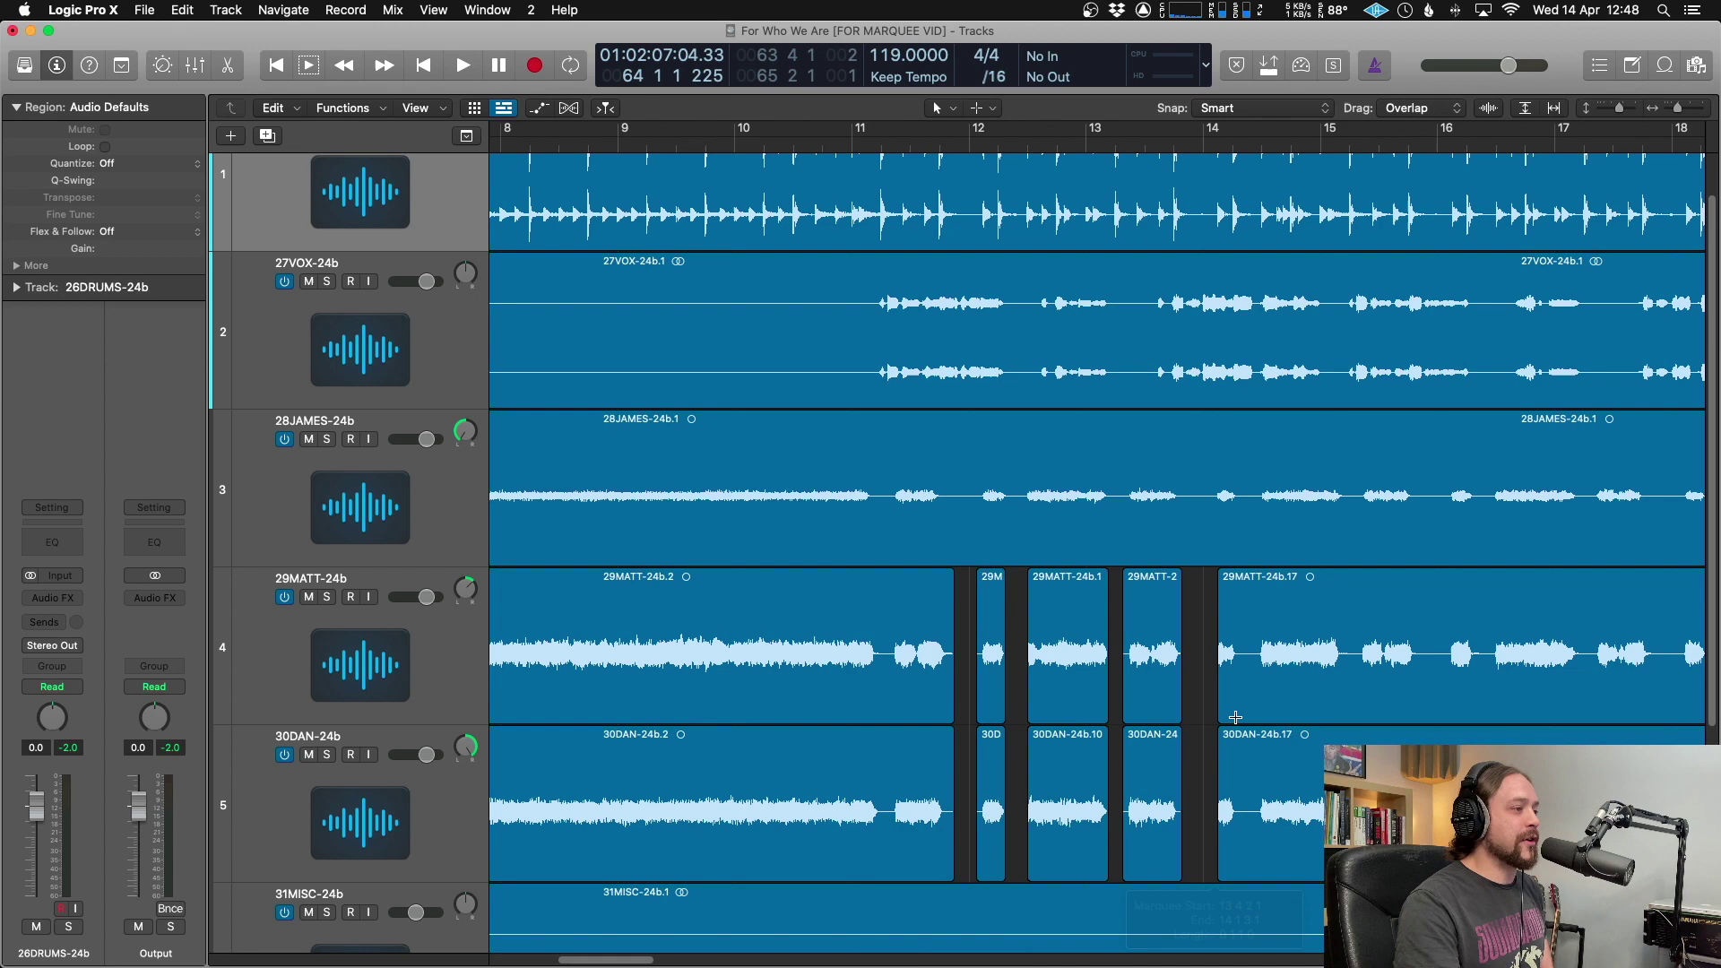
pyautogui.moveTo(1233, 700); pyautogui.dragTo(1261, 755)
pyautogui.press('Delete')
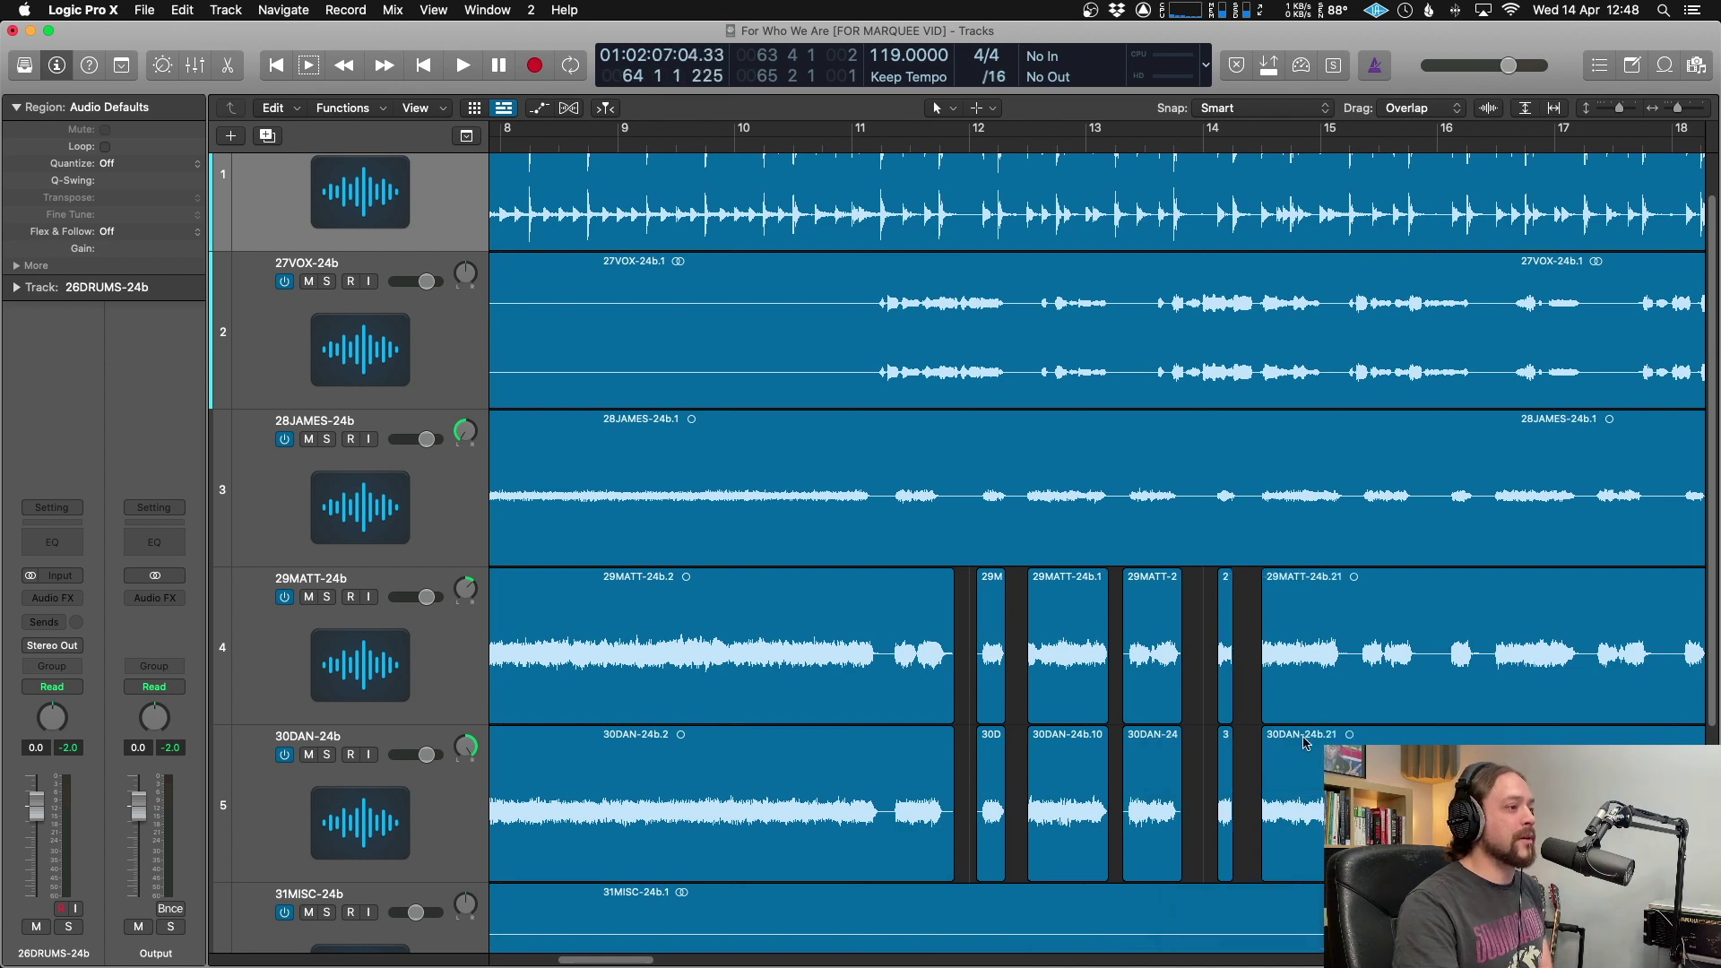
pyautogui.moveTo(1342, 717); pyautogui.dragTo(1359, 573)
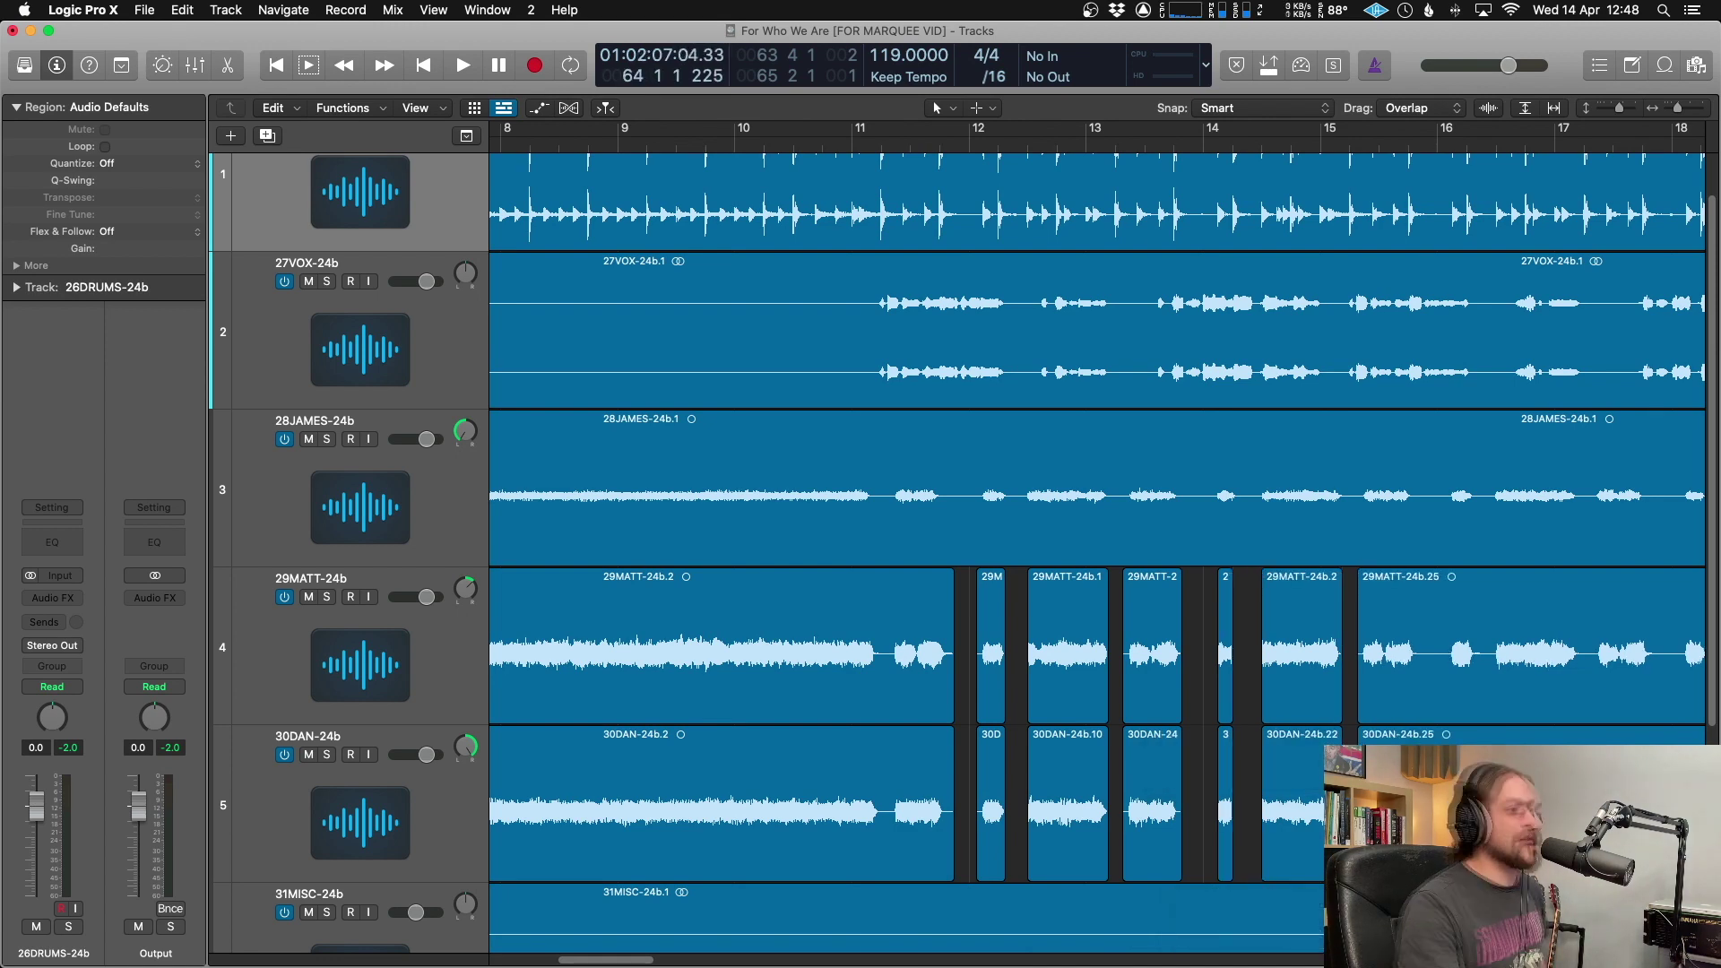
pyautogui.press('cmd+z')
pyautogui.press('cmd+z')
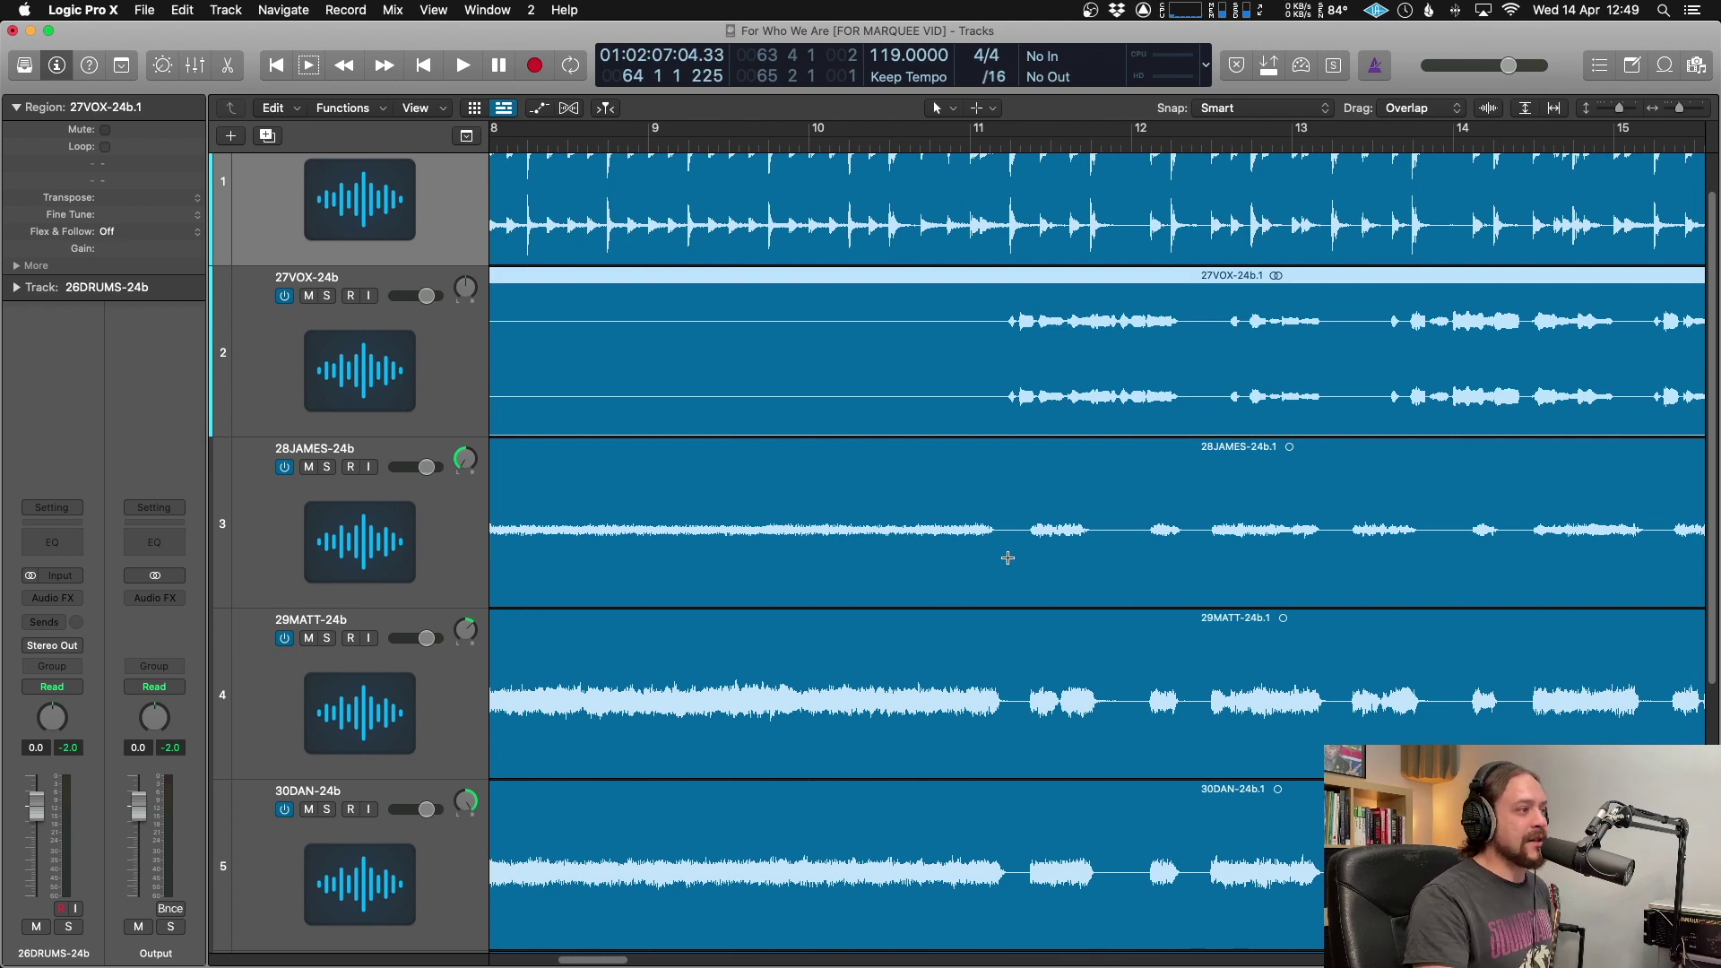
# Step: Split 28JAMES just before bar 12, then marquee-select the 27VOX phrase from bar 11 to 12
pyautogui.click(1091, 542)
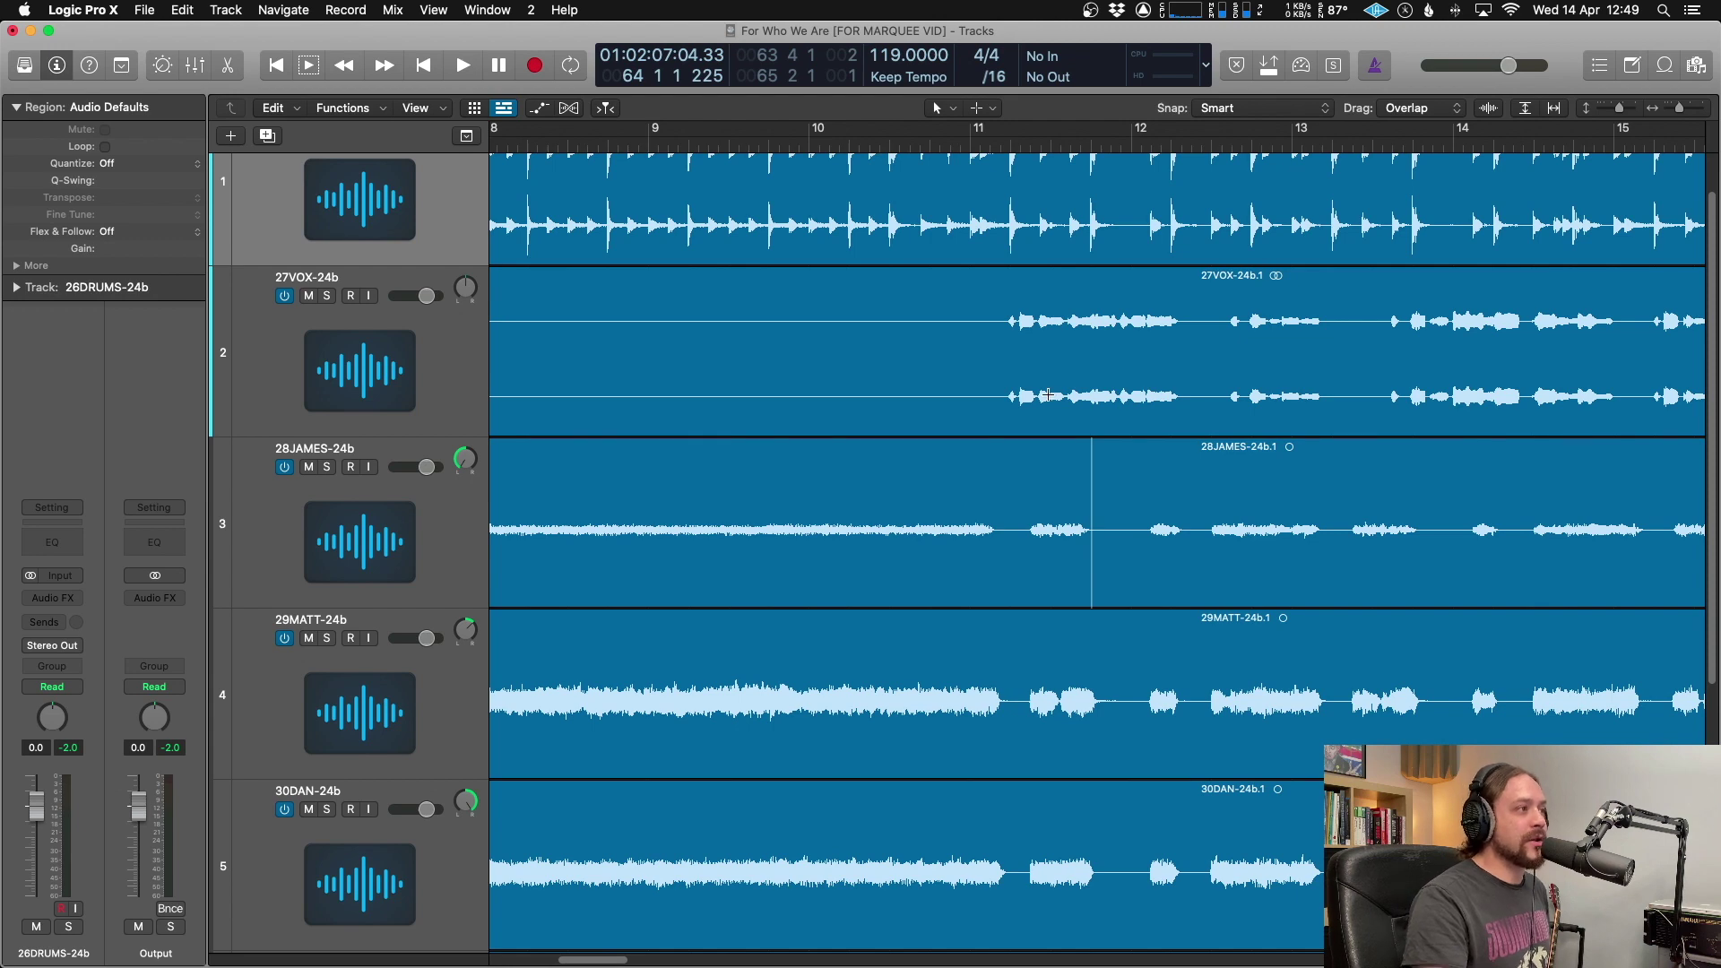
pyautogui.hscroll(-2, 1094, 538)
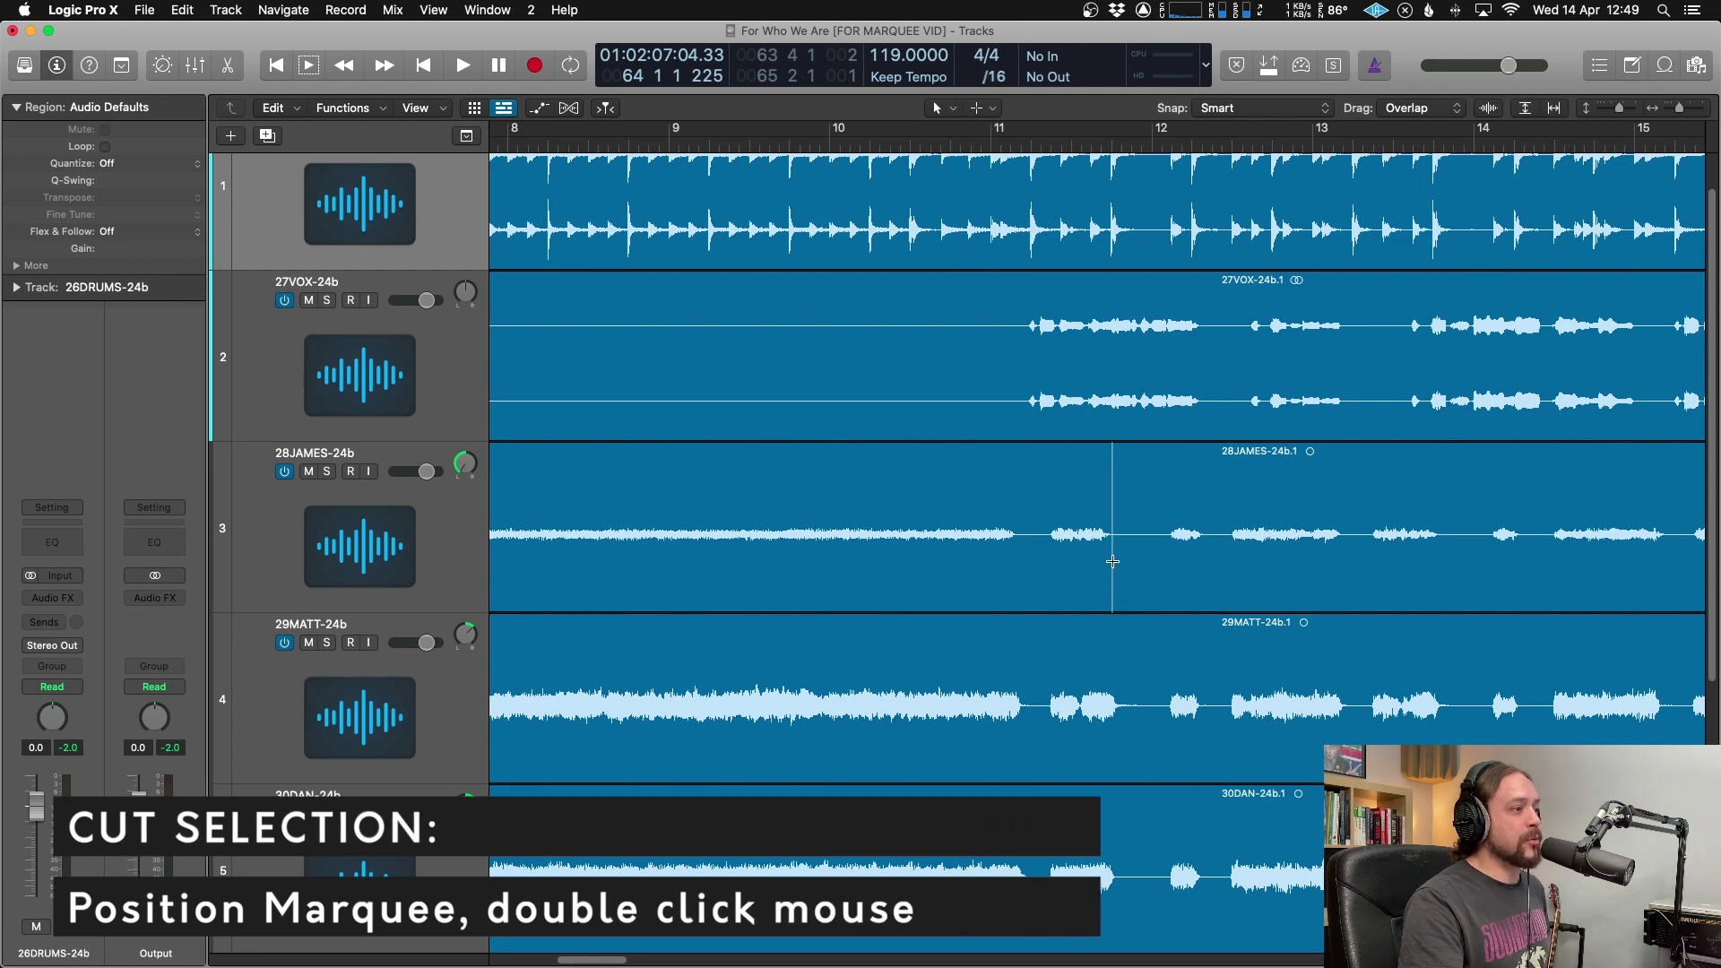
pyautogui.doubleClick(1113, 561)
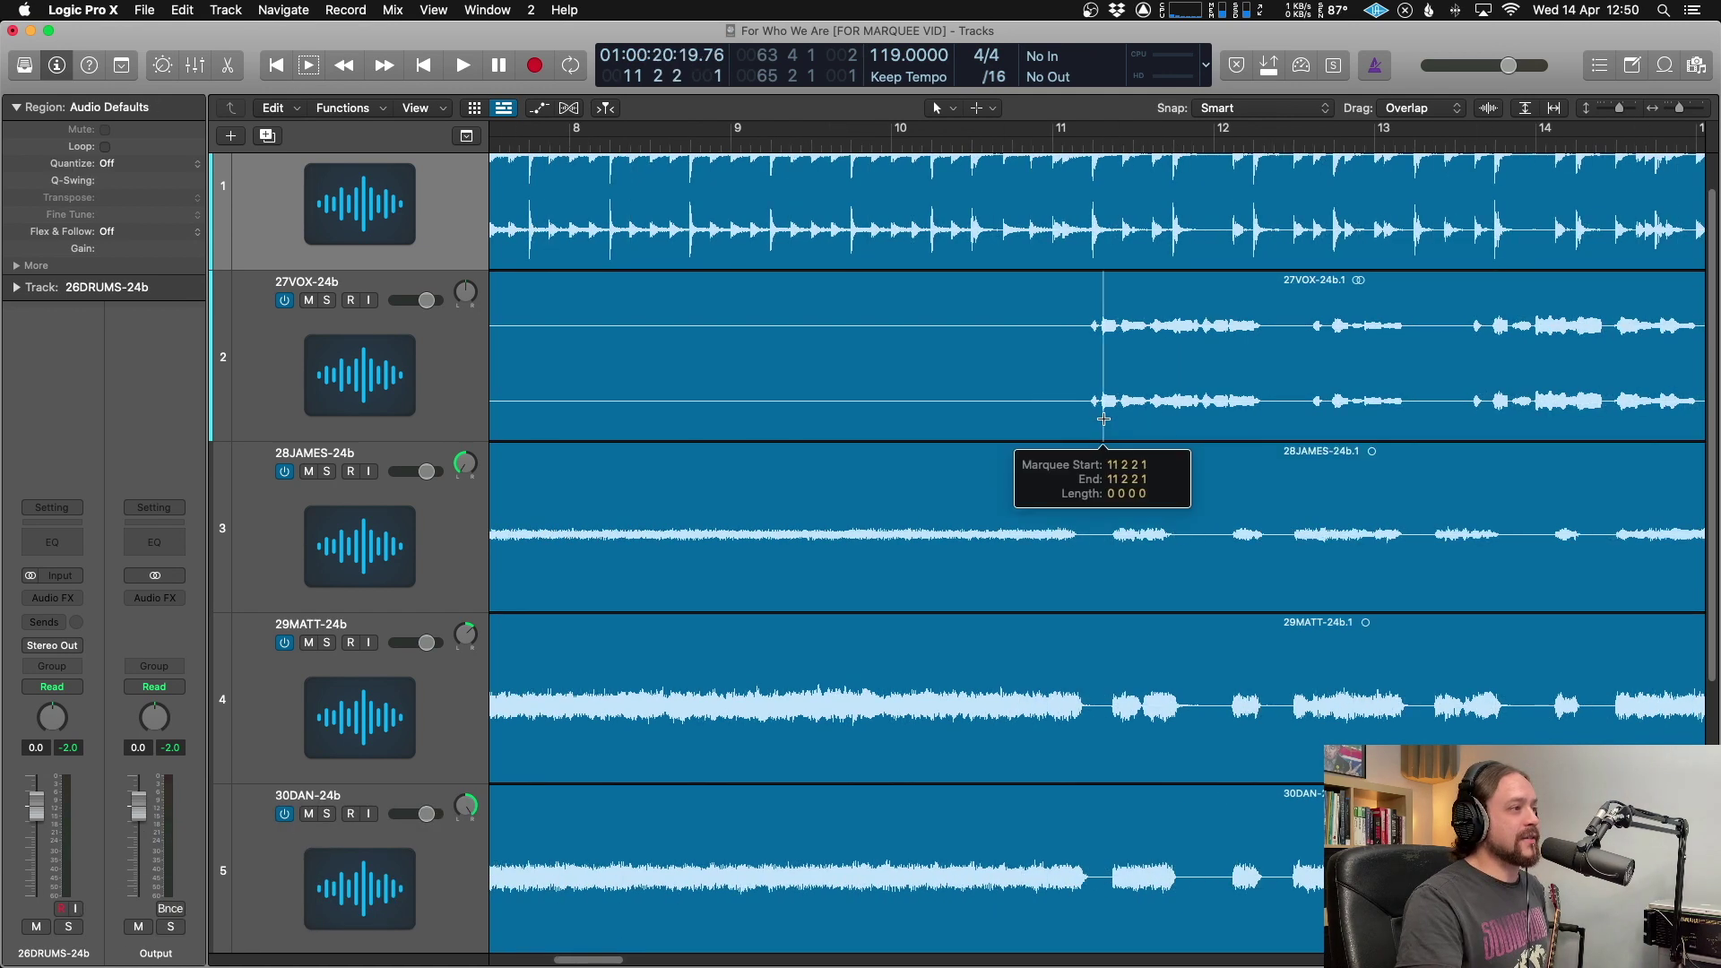
pyautogui.moveTo(1102, 407); pyautogui.dragTo(1264, 410)
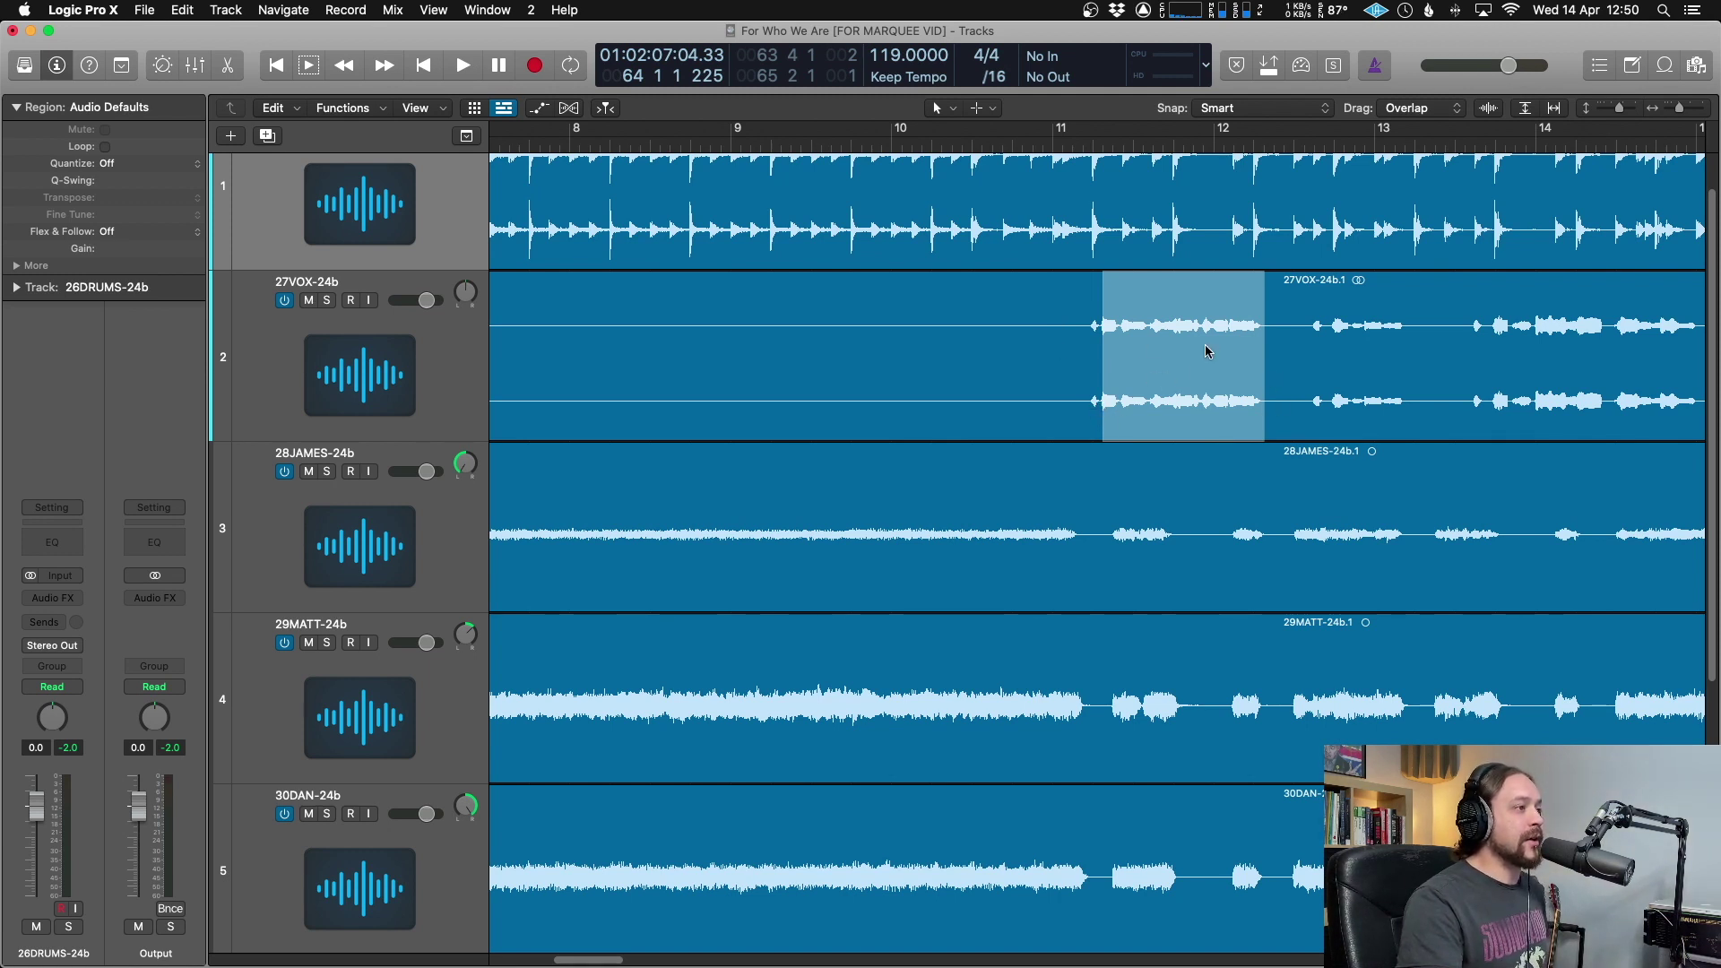
# Step: Marquee a stretch of 27VOX, undo, and mute the marked vocal stretch with Ctrl+M
pyautogui.click(1194, 287)
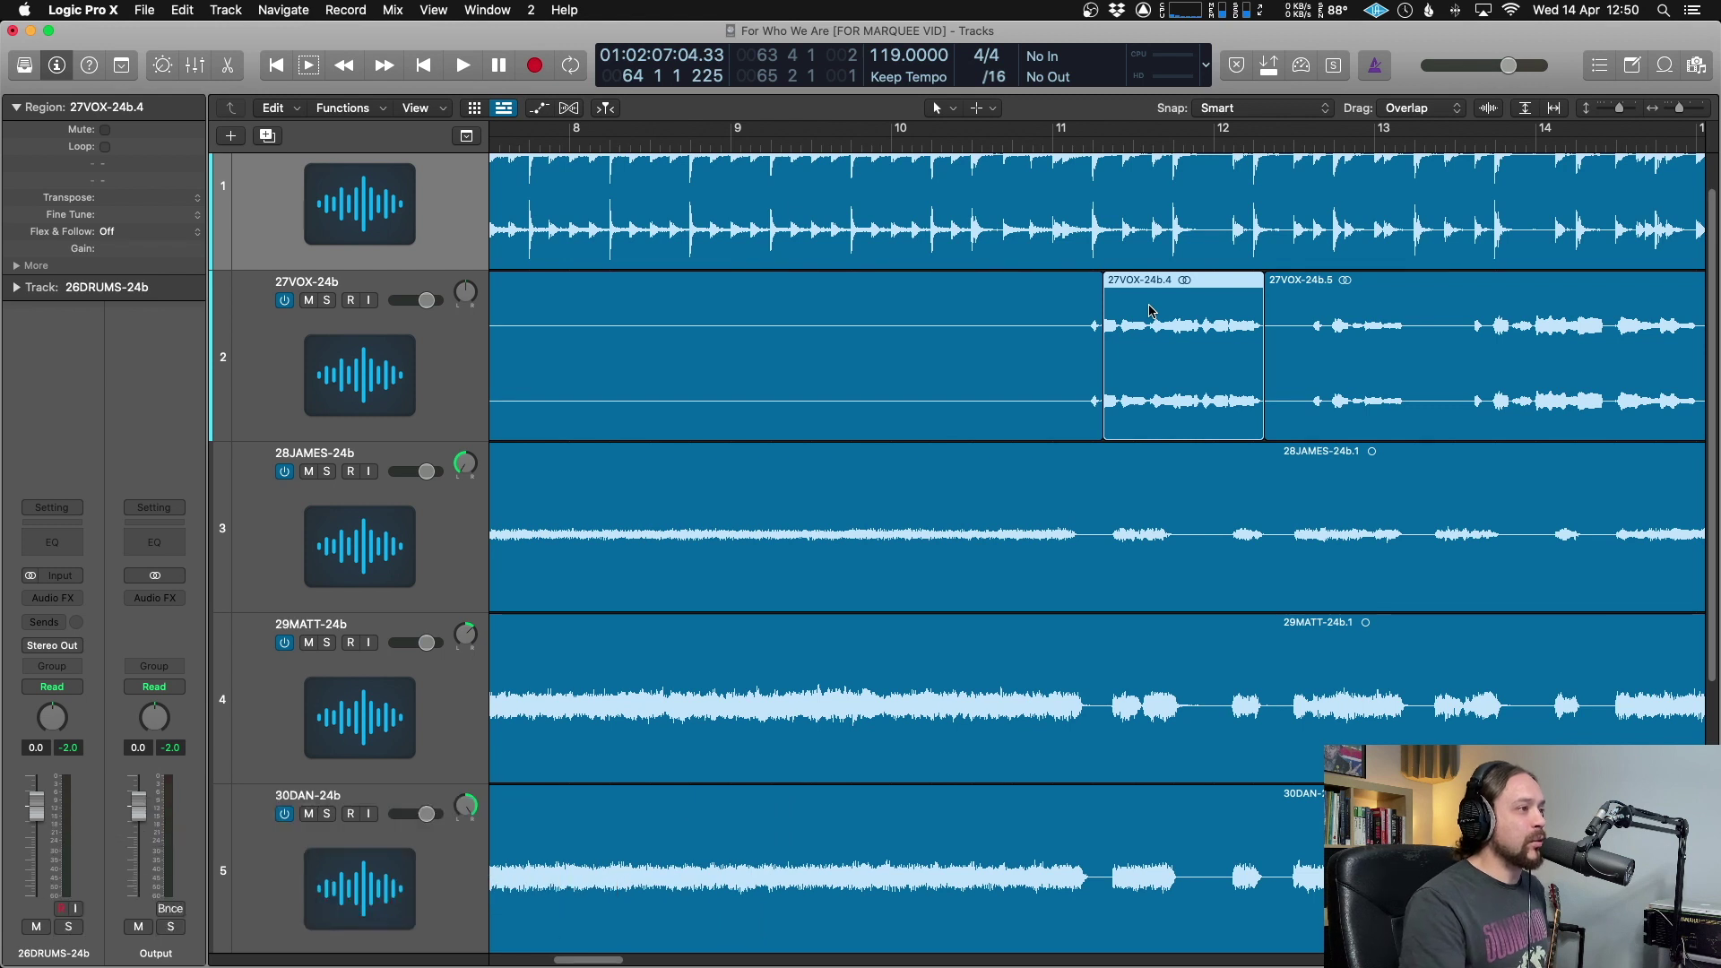
pyautogui.press('super+z')
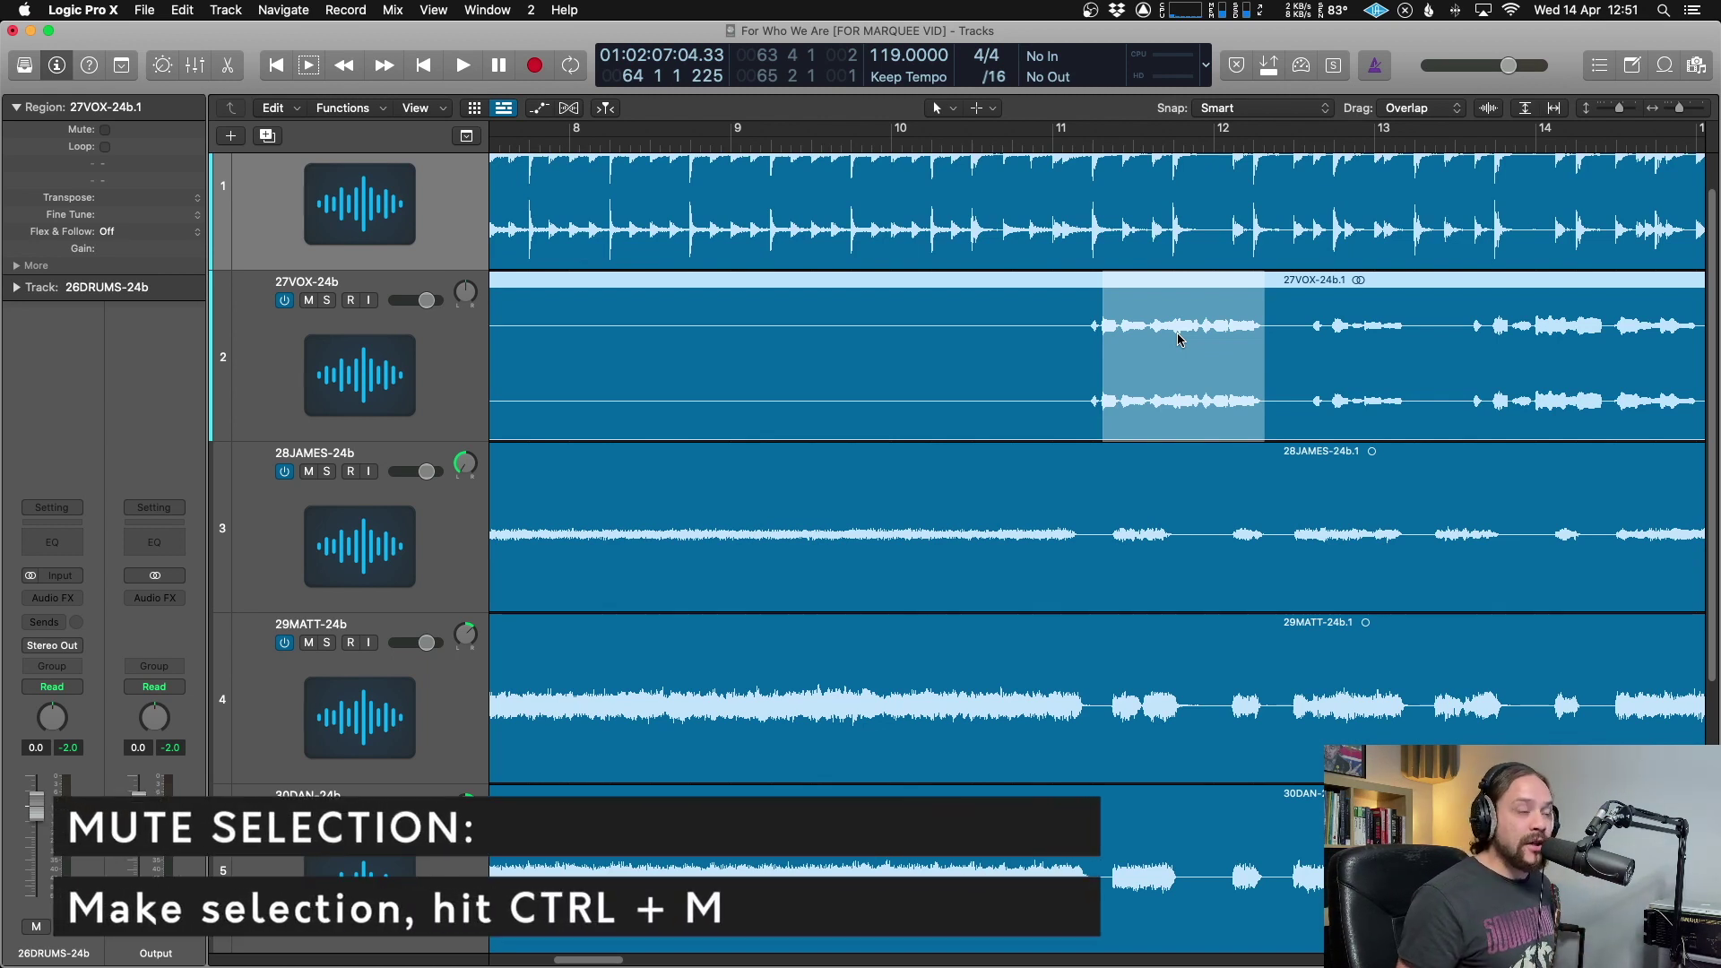
pyautogui.hotkey('ctrl', 'm')
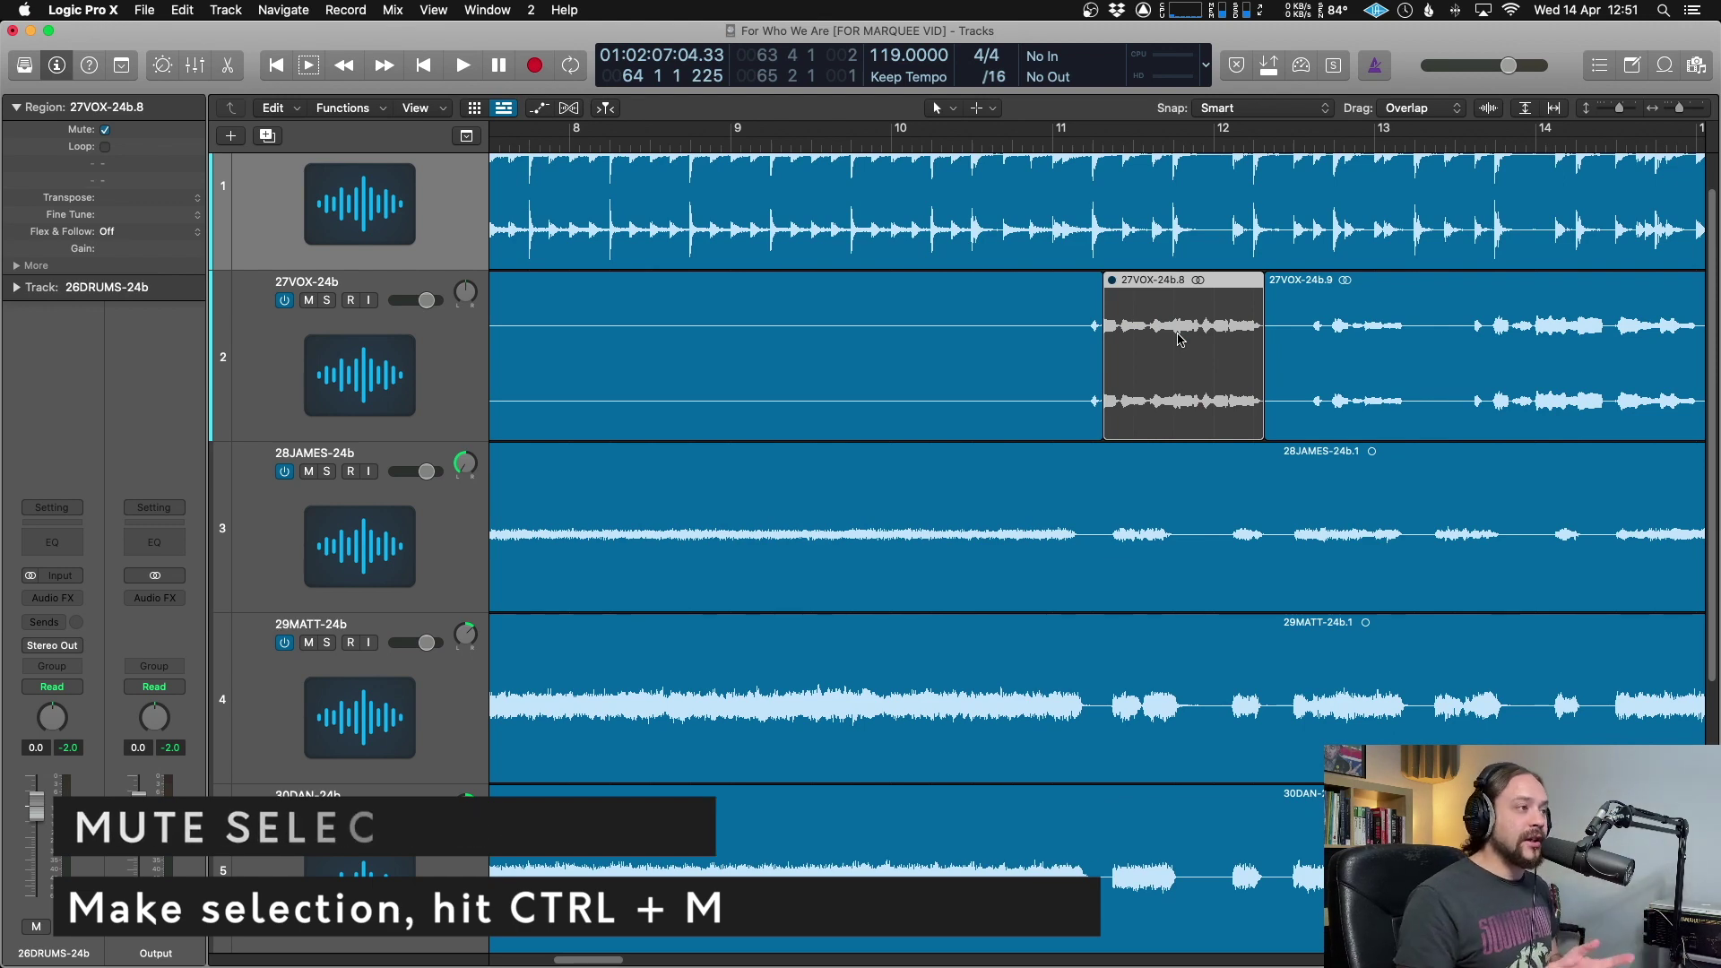
# Step: Undo the vocal mute, delete the empty drum region after bar 97, and marquee drums bars 93–95
pyautogui.hotkey('ctrl', 'z')
pyautogui.hscroll(10, 1135, 362)
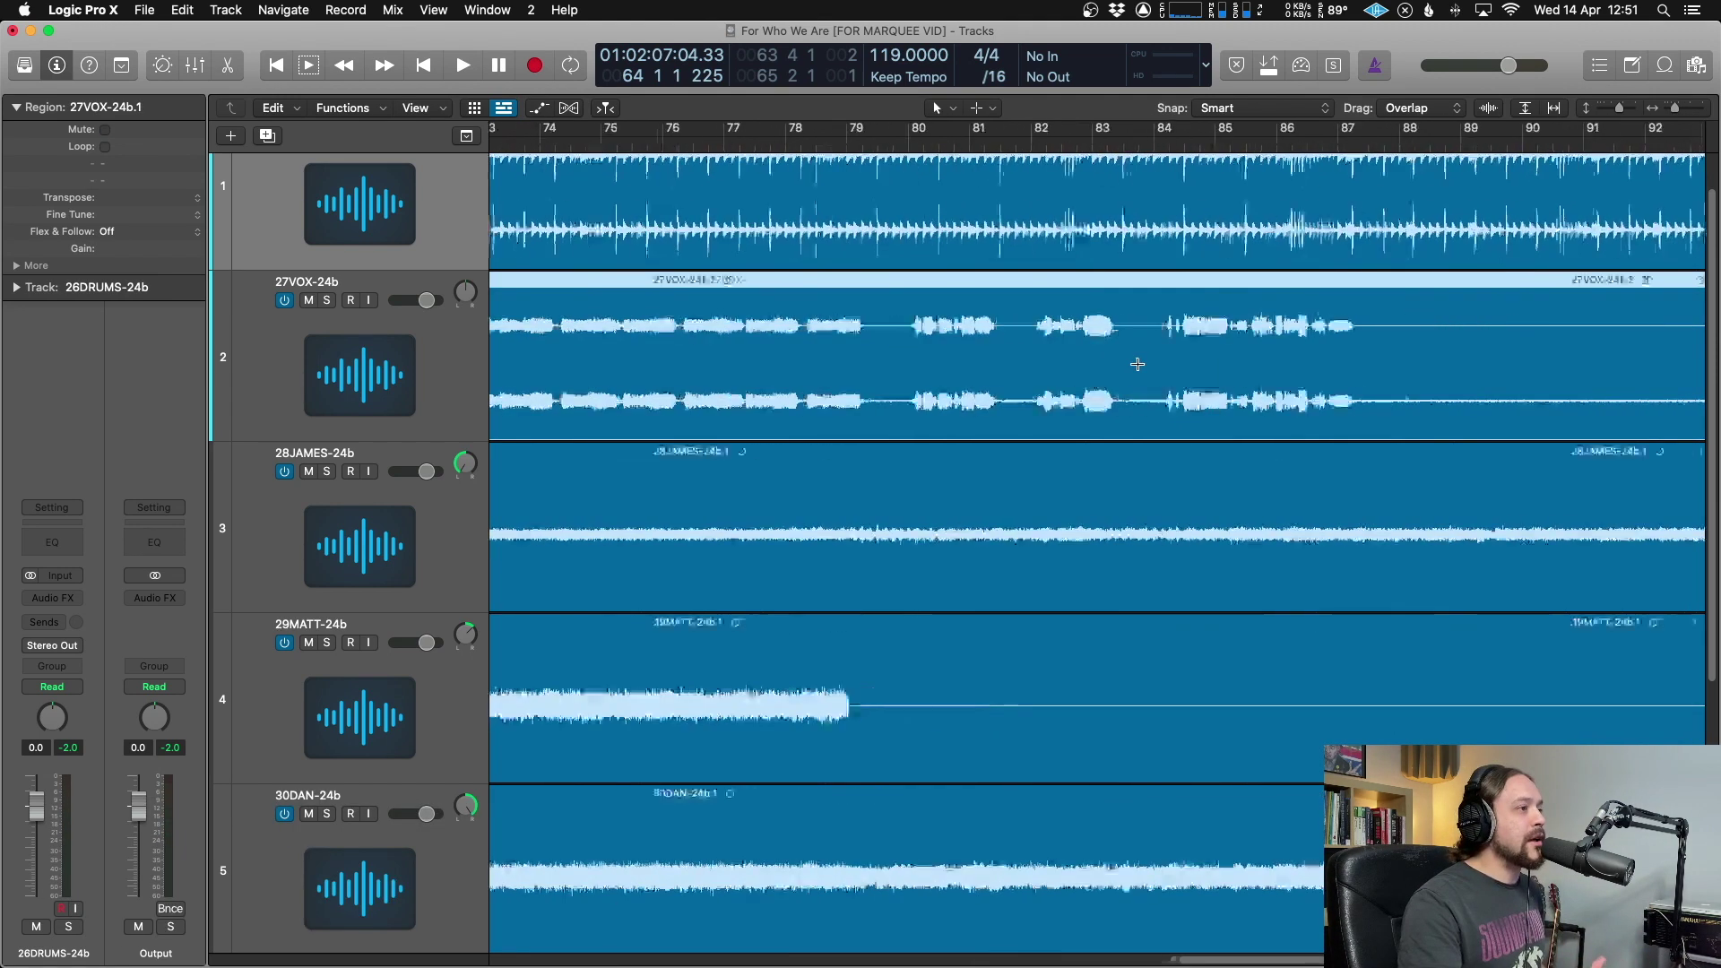
pyautogui.hscroll(6, 1139, 364)
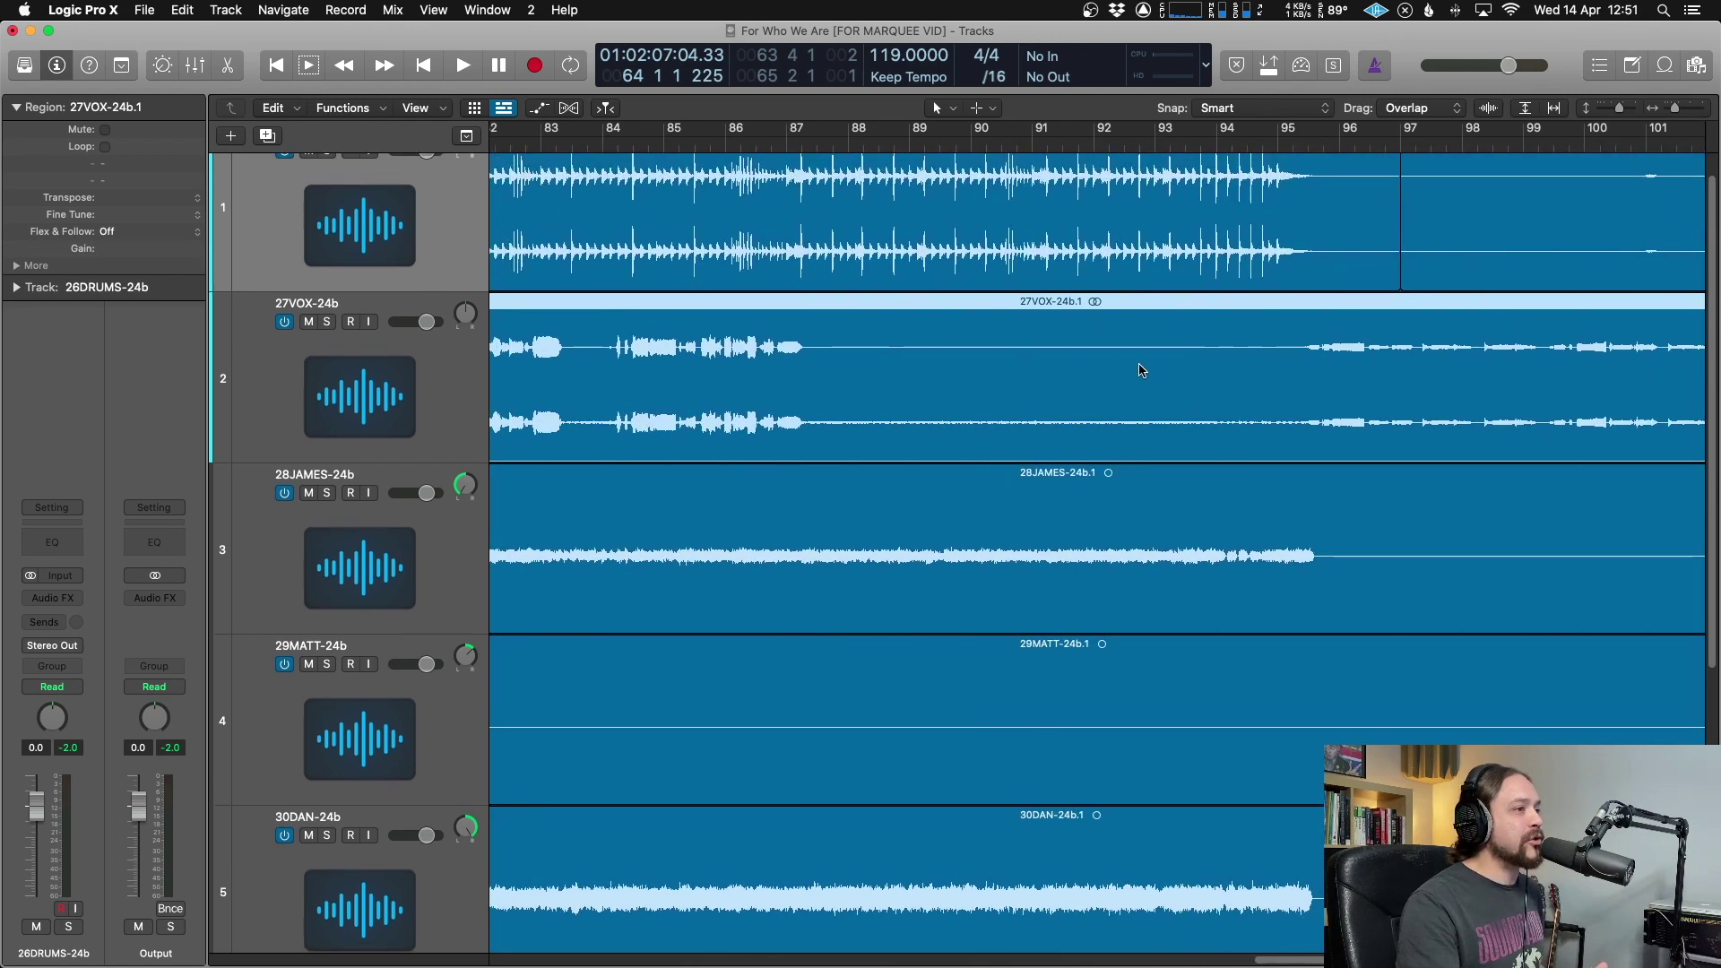
pyautogui.hscroll(4, 1144, 372)
pyautogui.scroll(2, 1144, 370)
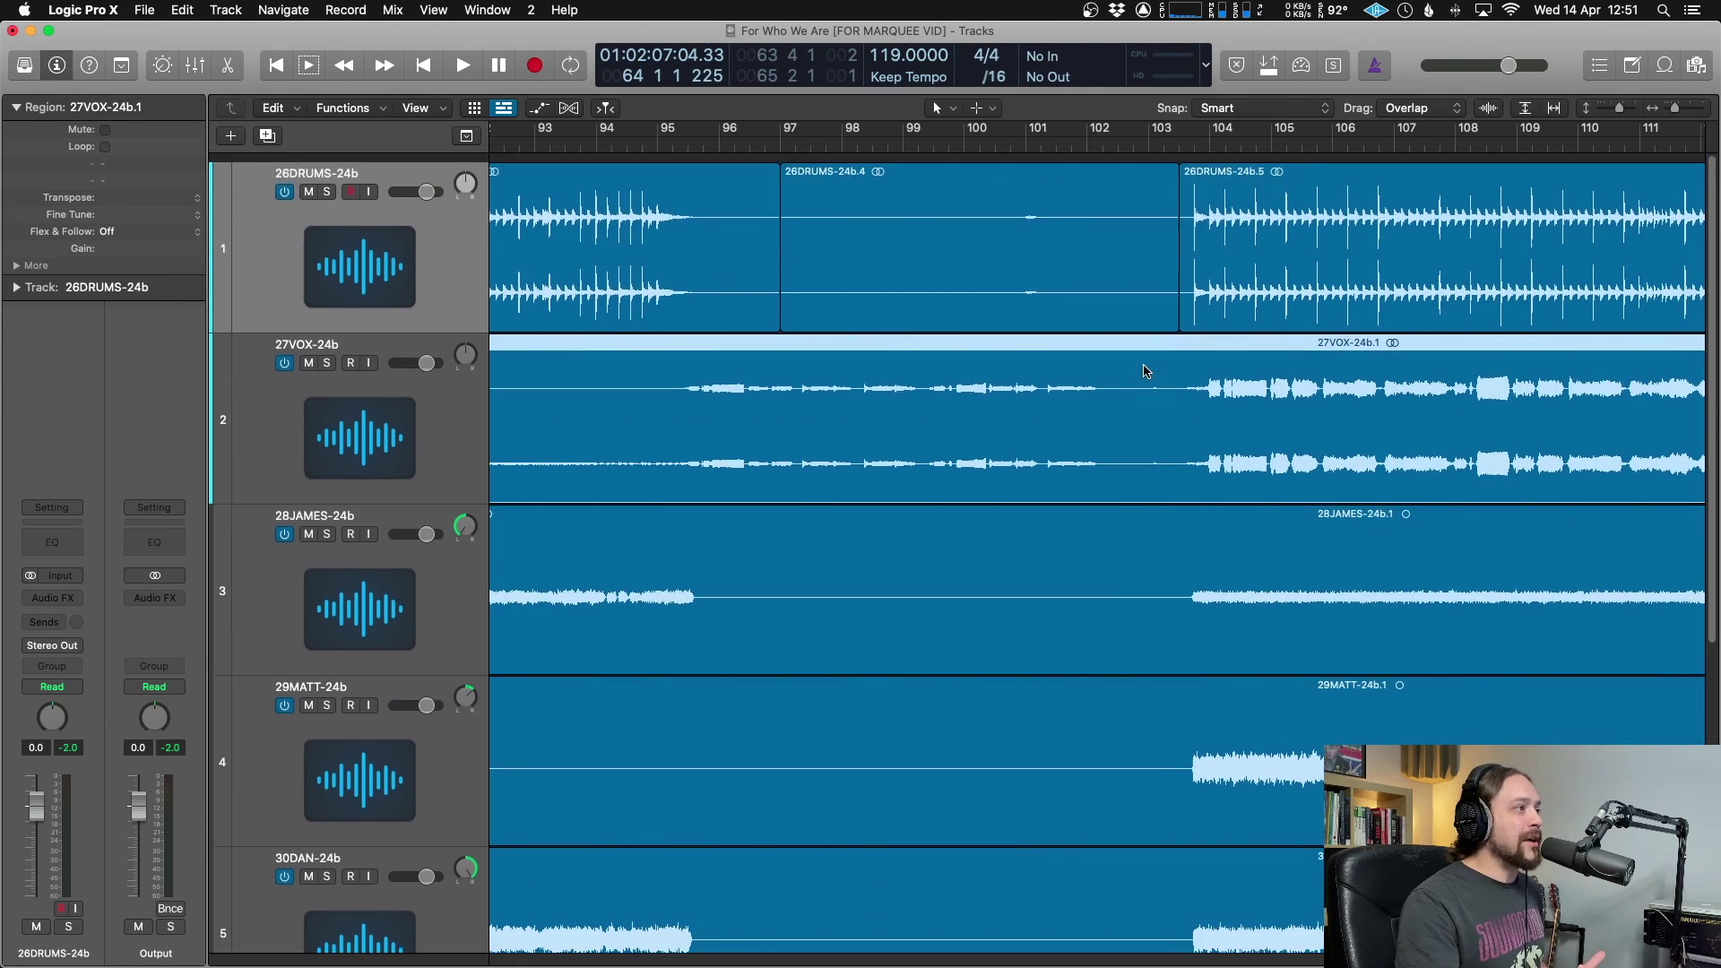
pyautogui.hscroll(-4, 1144, 368)
pyautogui.hscroll(-1, 1144, 363)
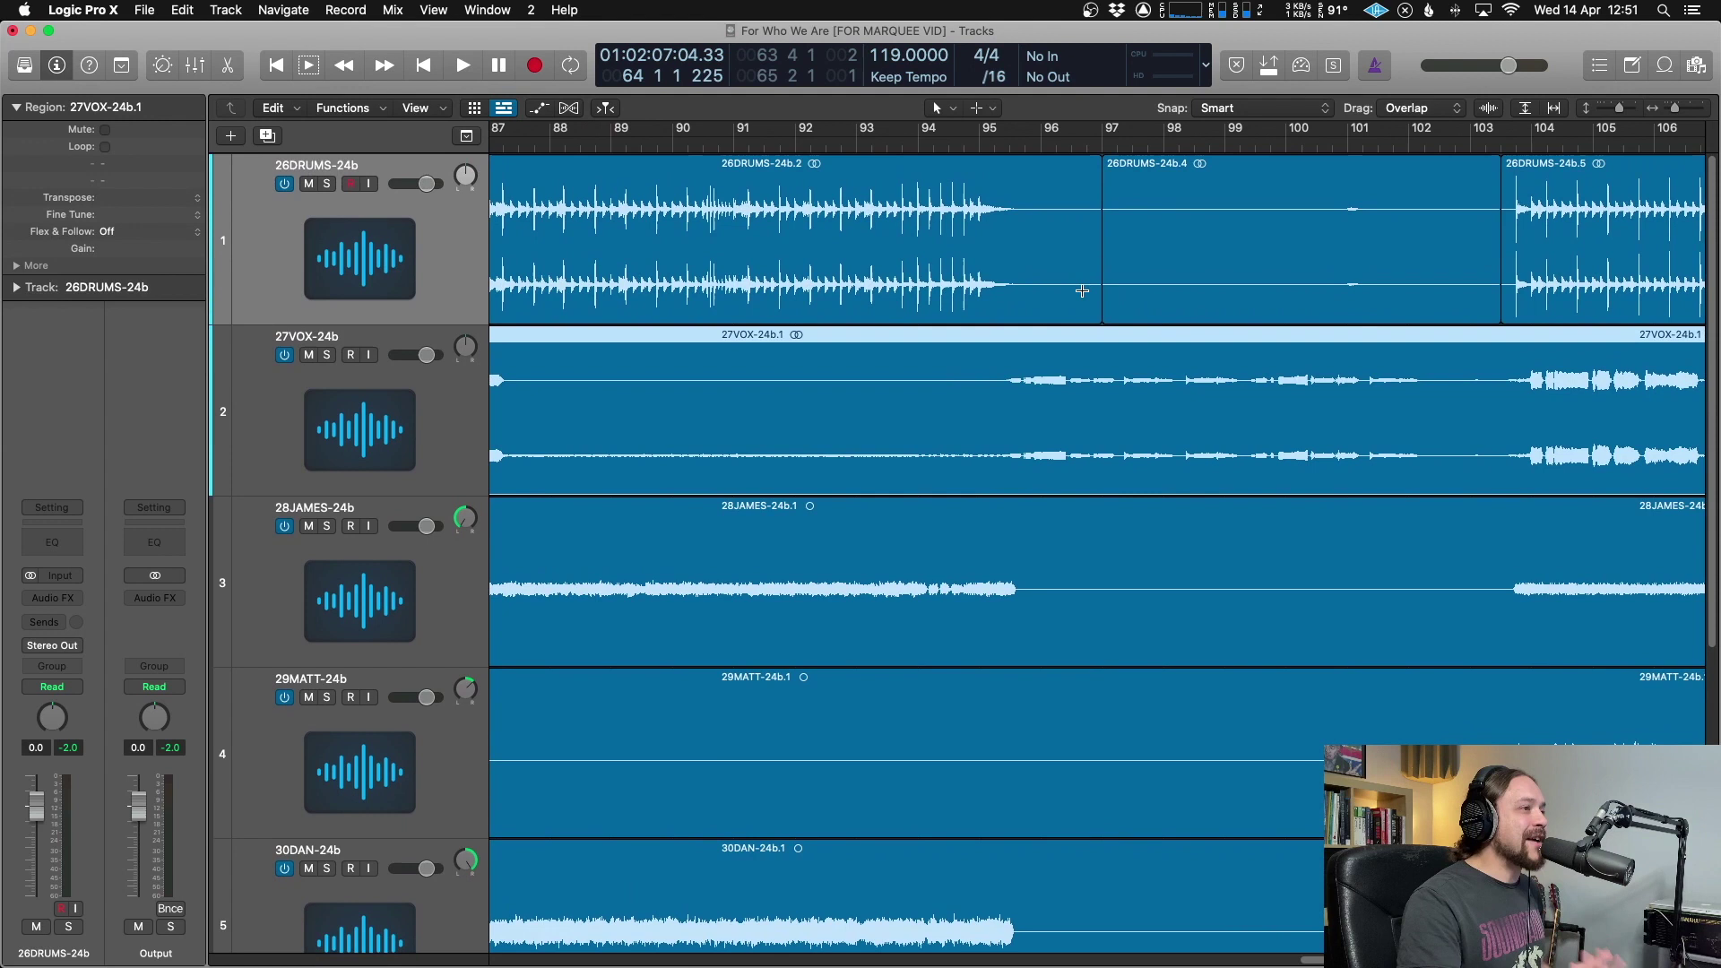
pyautogui.click(900, 148)
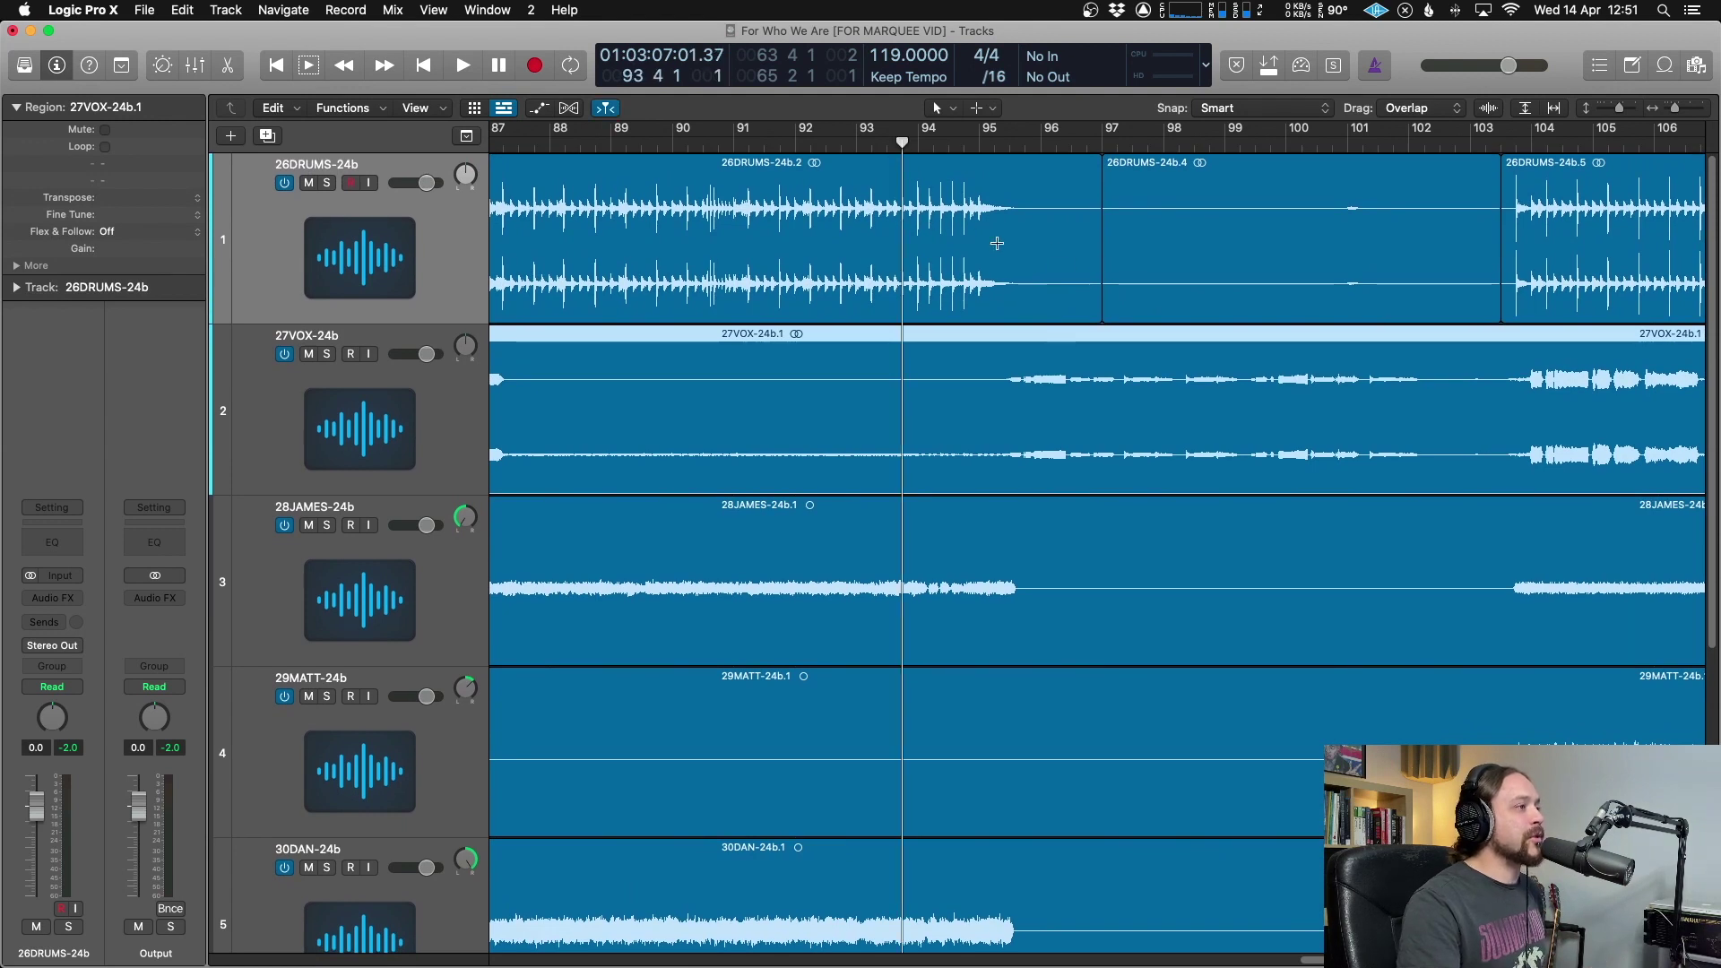
pyautogui.click(1227, 193)
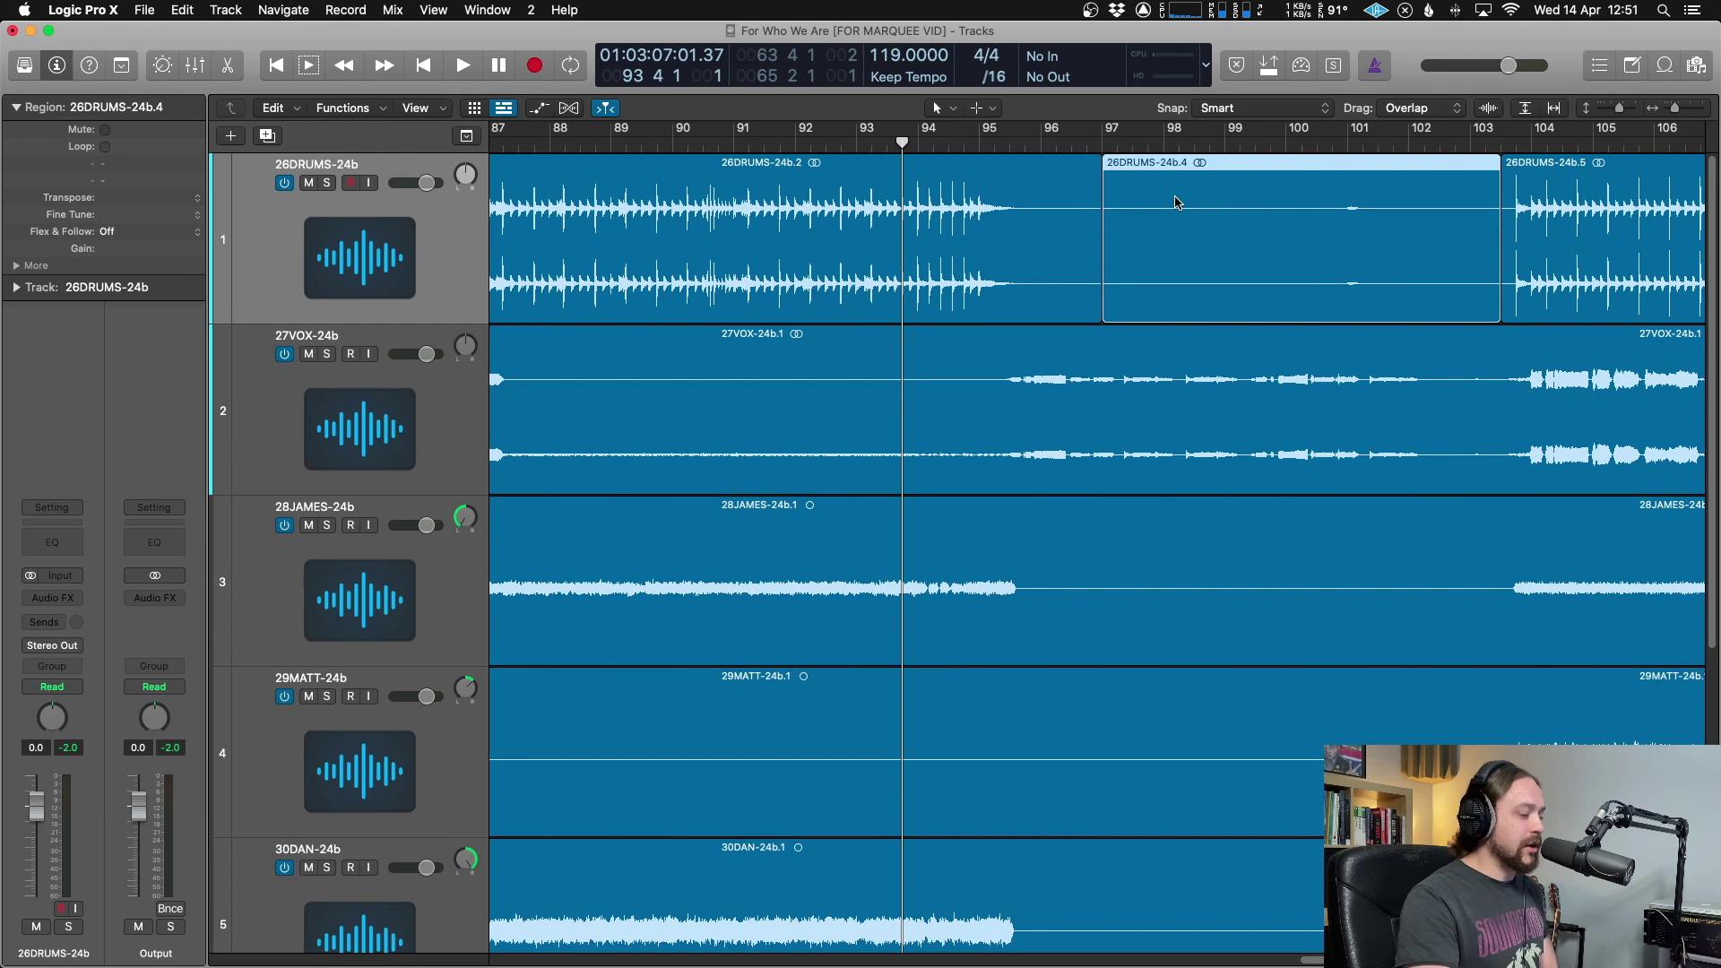
pyautogui.press('Delete')
pyautogui.moveTo(858, 296); pyautogui.dragTo(903, 291)
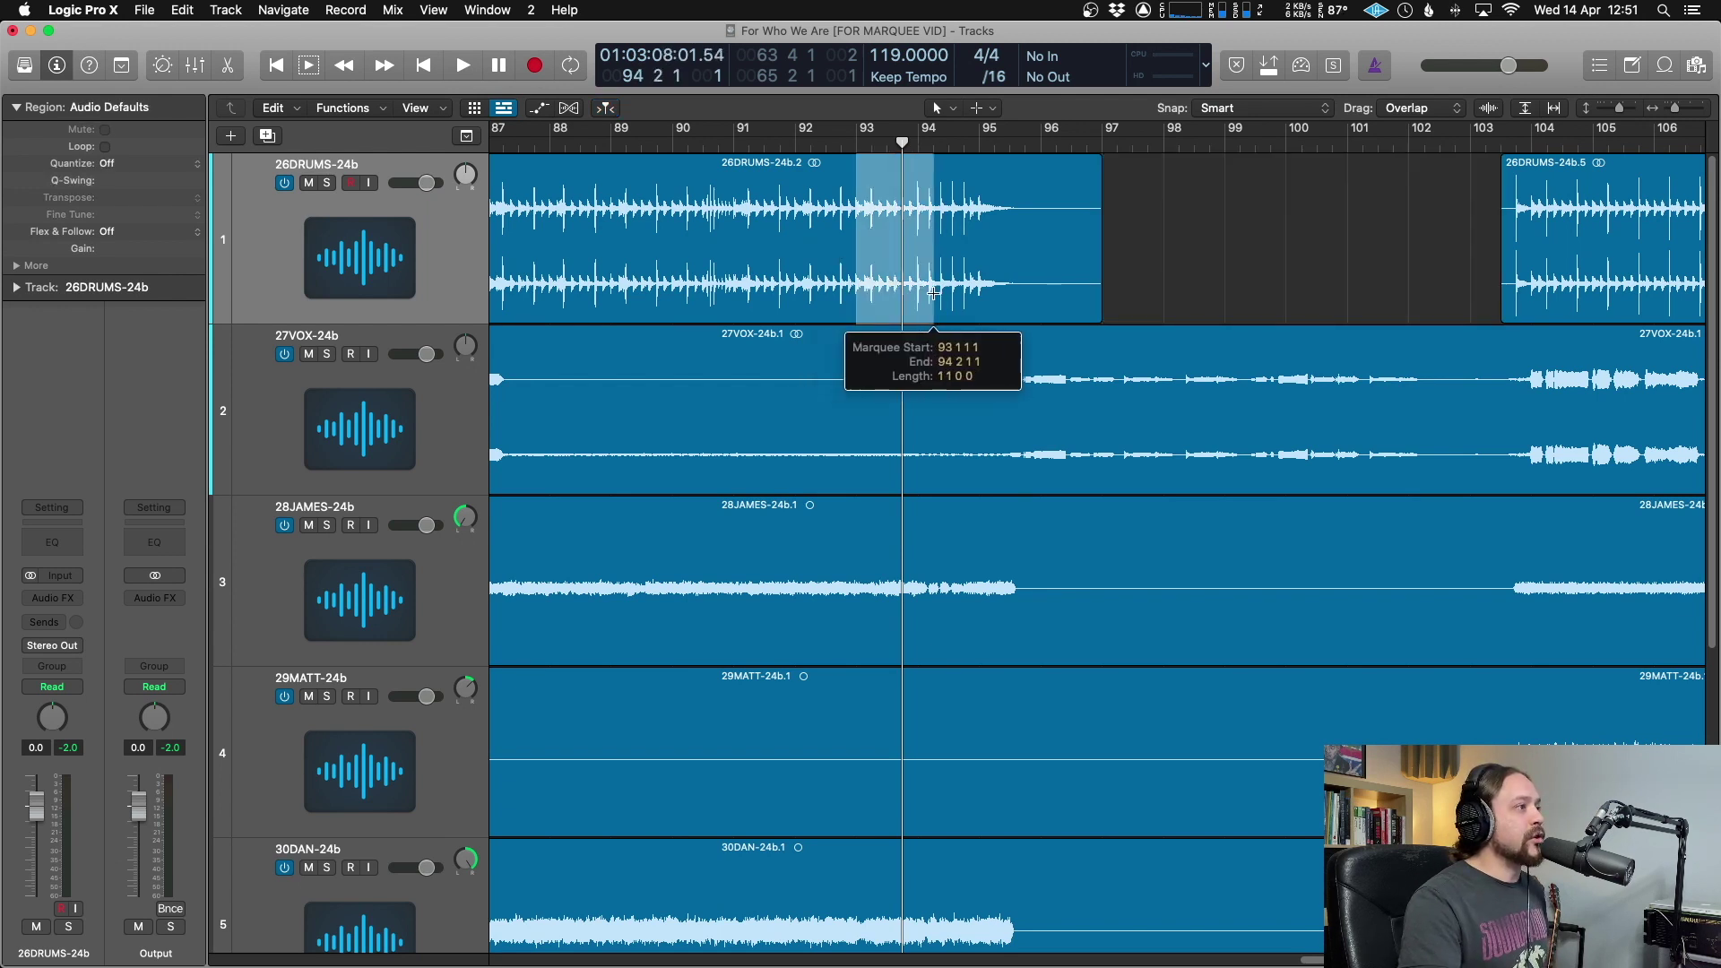
pyautogui.moveTo(935, 292); pyautogui.dragTo(981, 296)
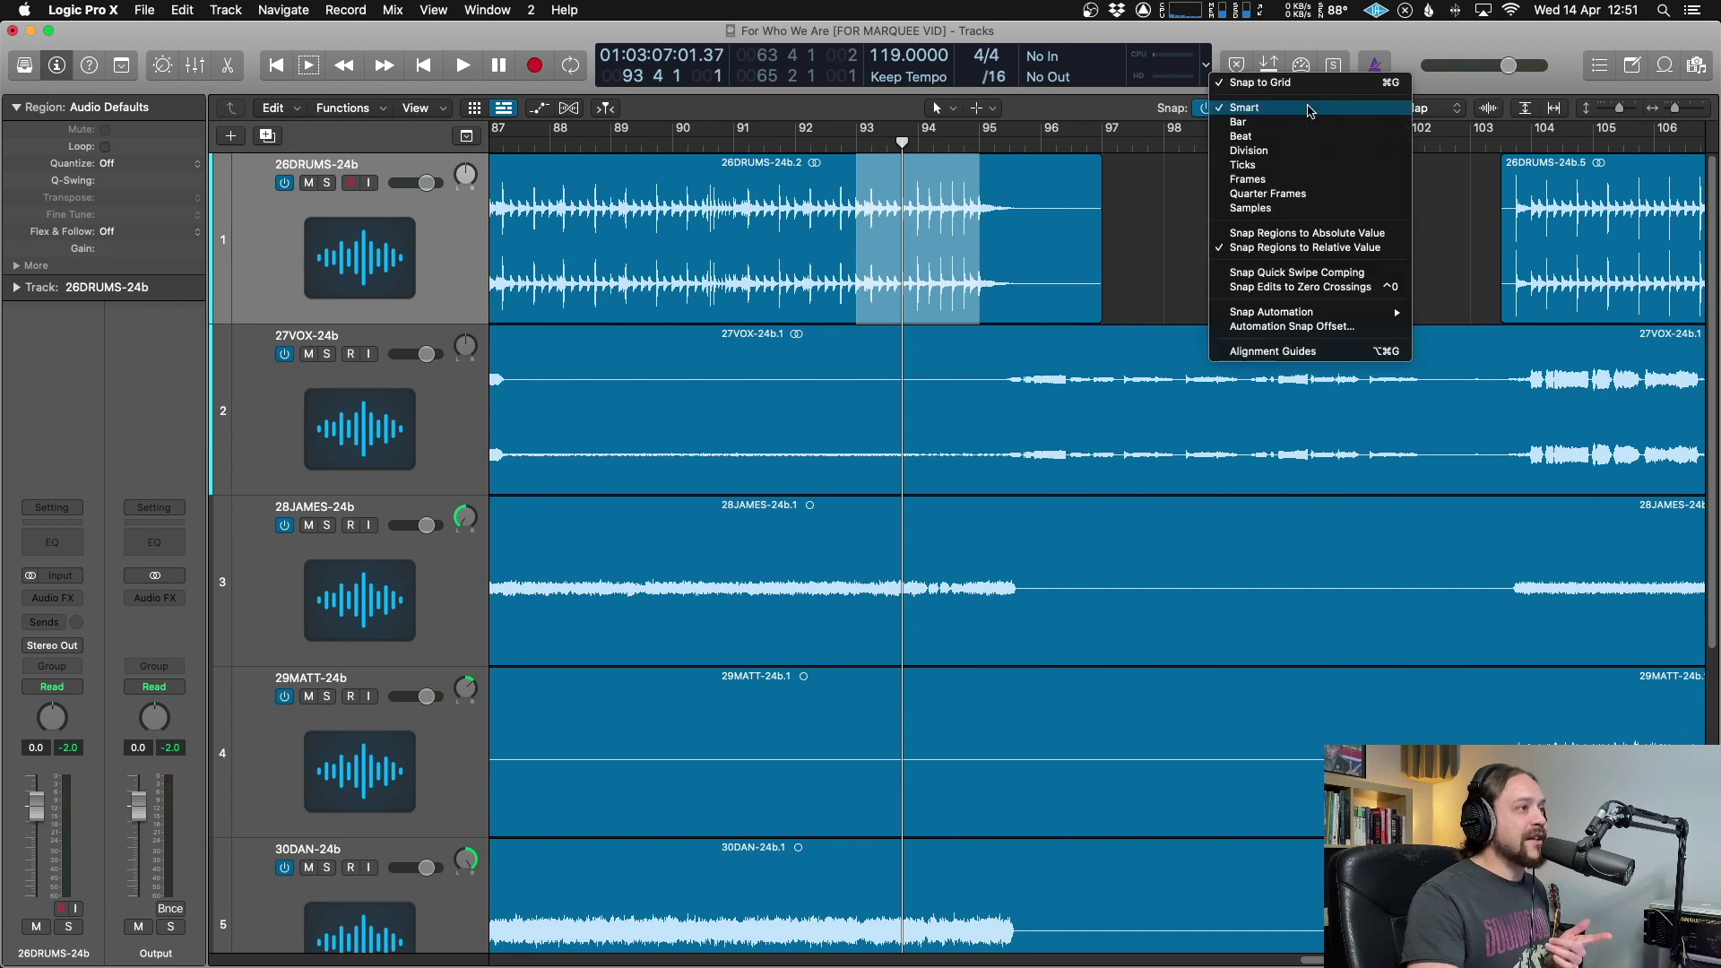
# Step: With Snap on Smart, split drums bars 93–95 into a region and Option-drag a copy to bar 98
pyautogui.click(1296, 109)
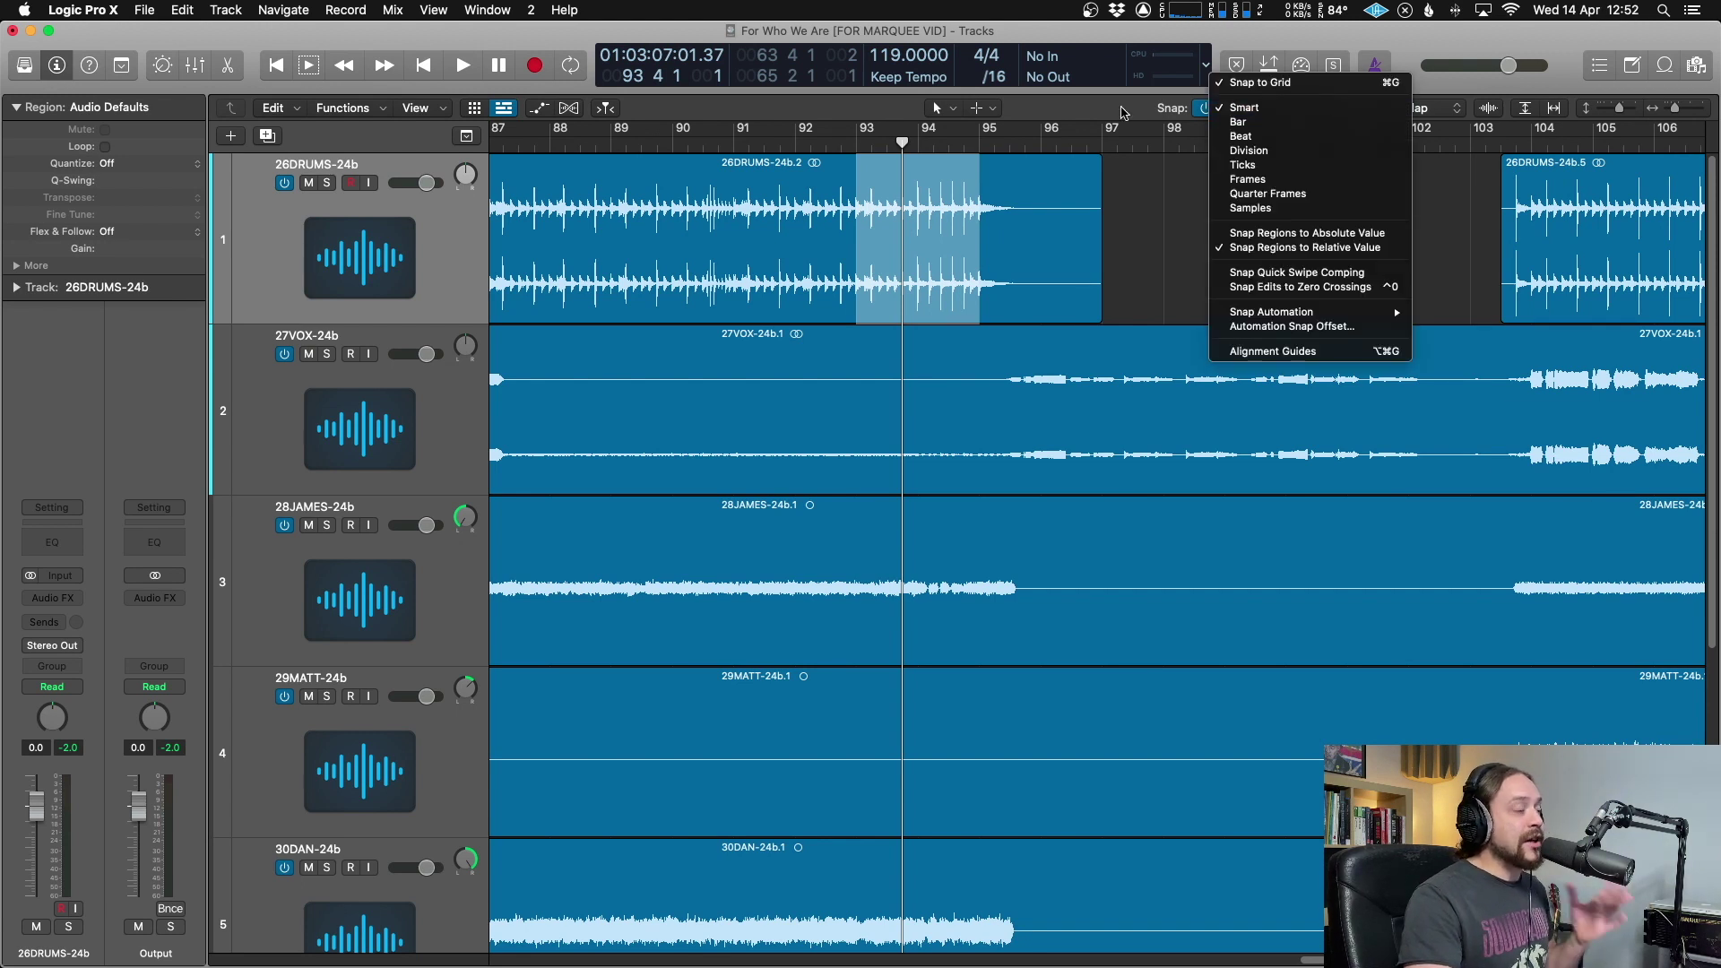
pyautogui.click(1122, 113)
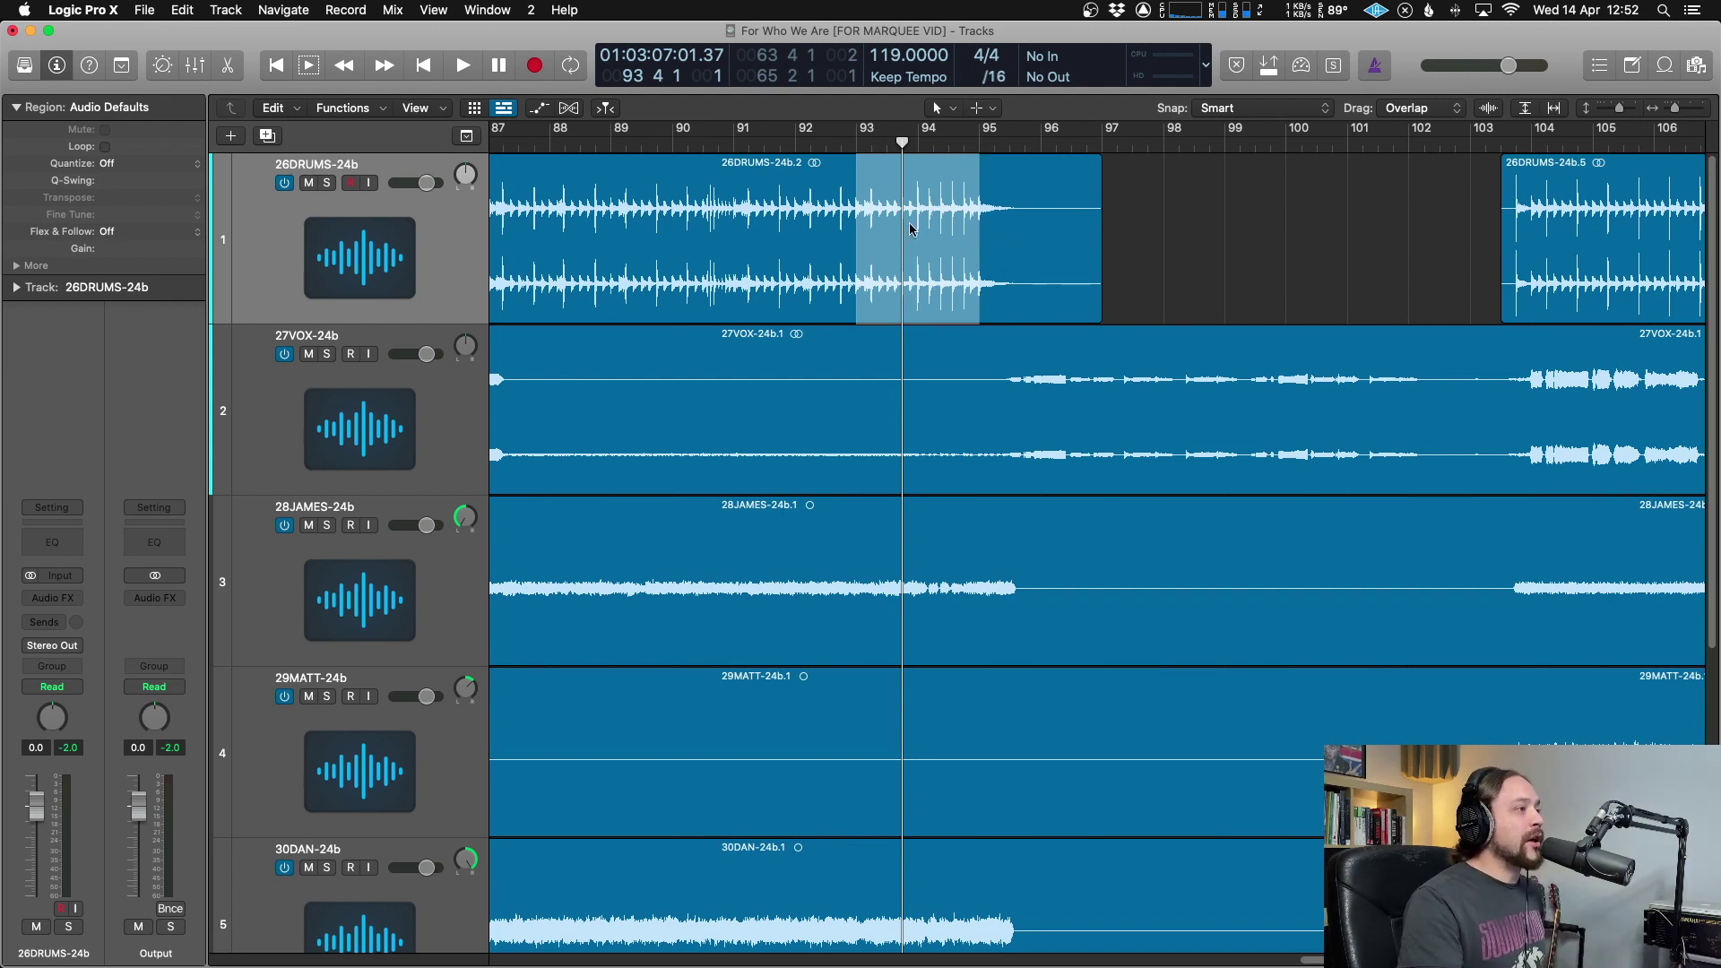
pyautogui.click(884, 170)
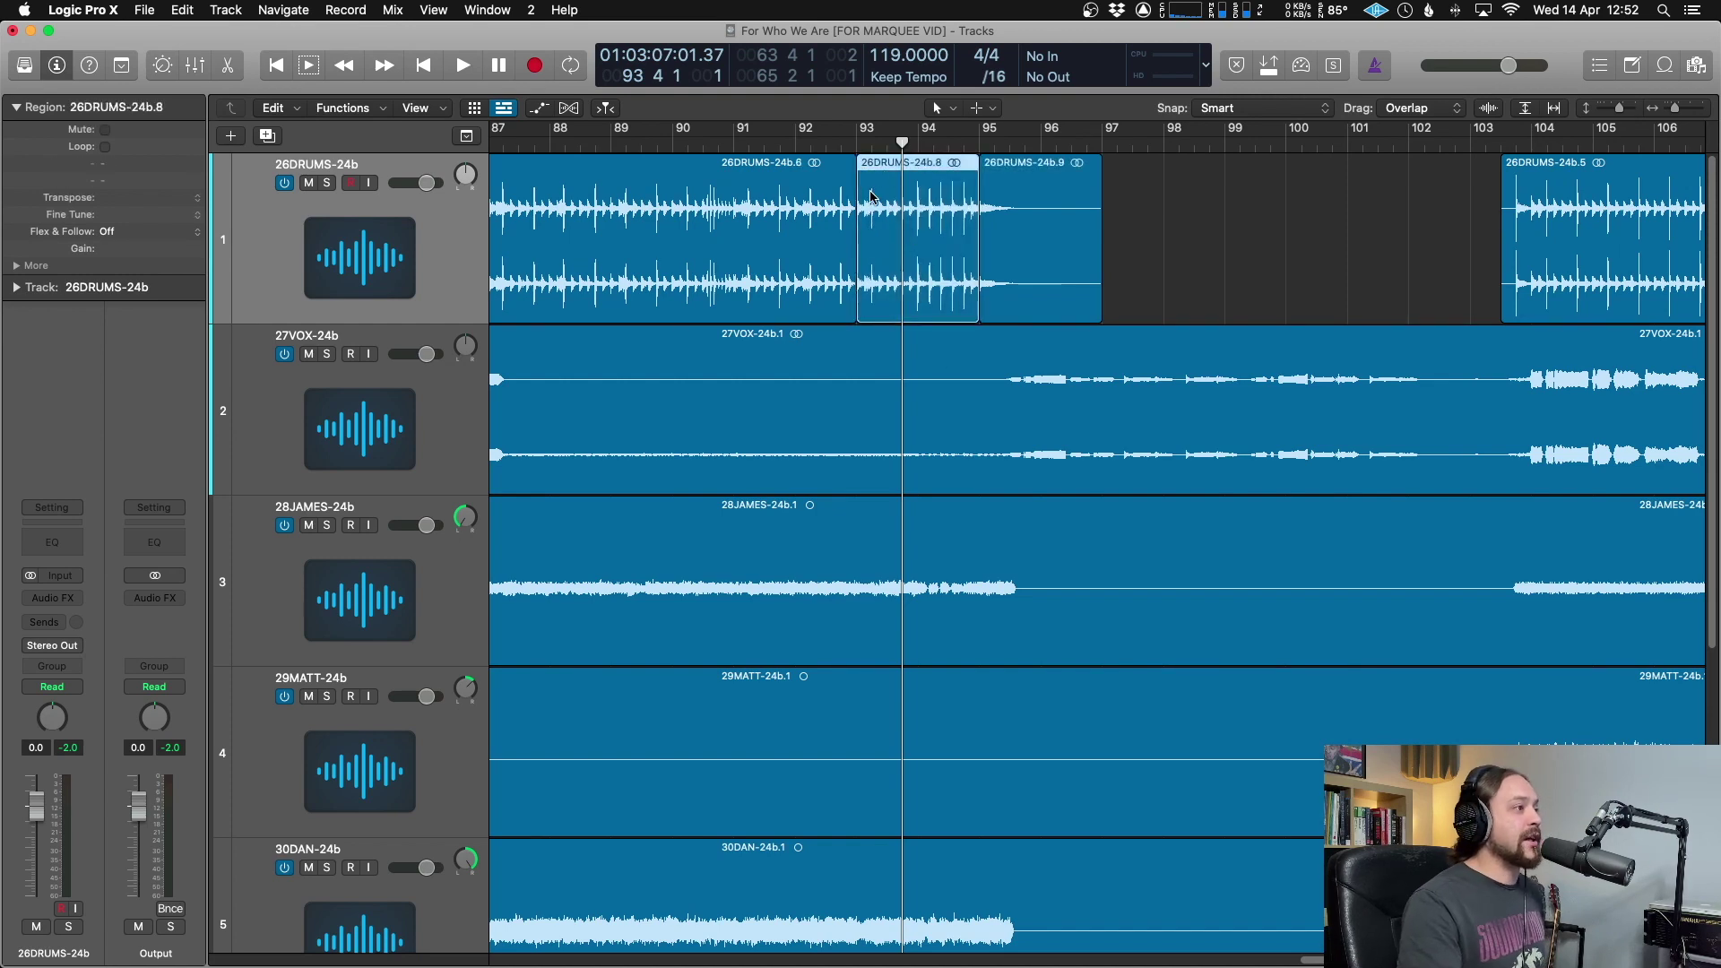
pyautogui.hscroll(-1, 890, 199)
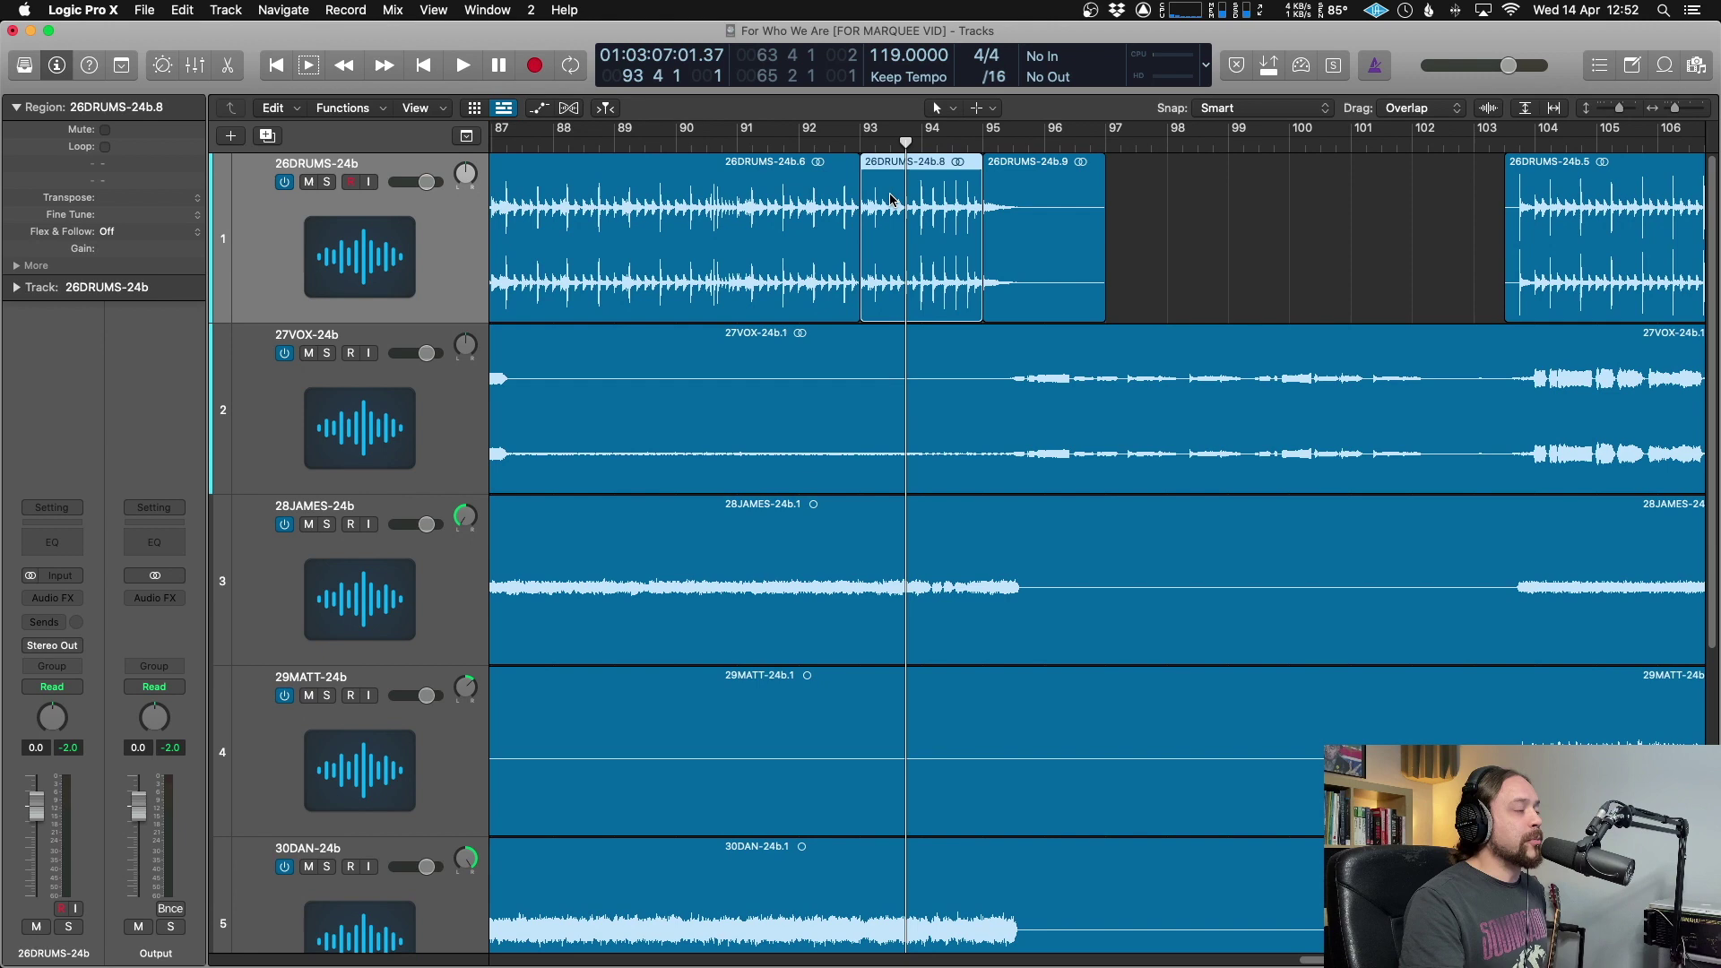
pyautogui.moveTo(884, 192); pyautogui.dragTo(1191, 193)
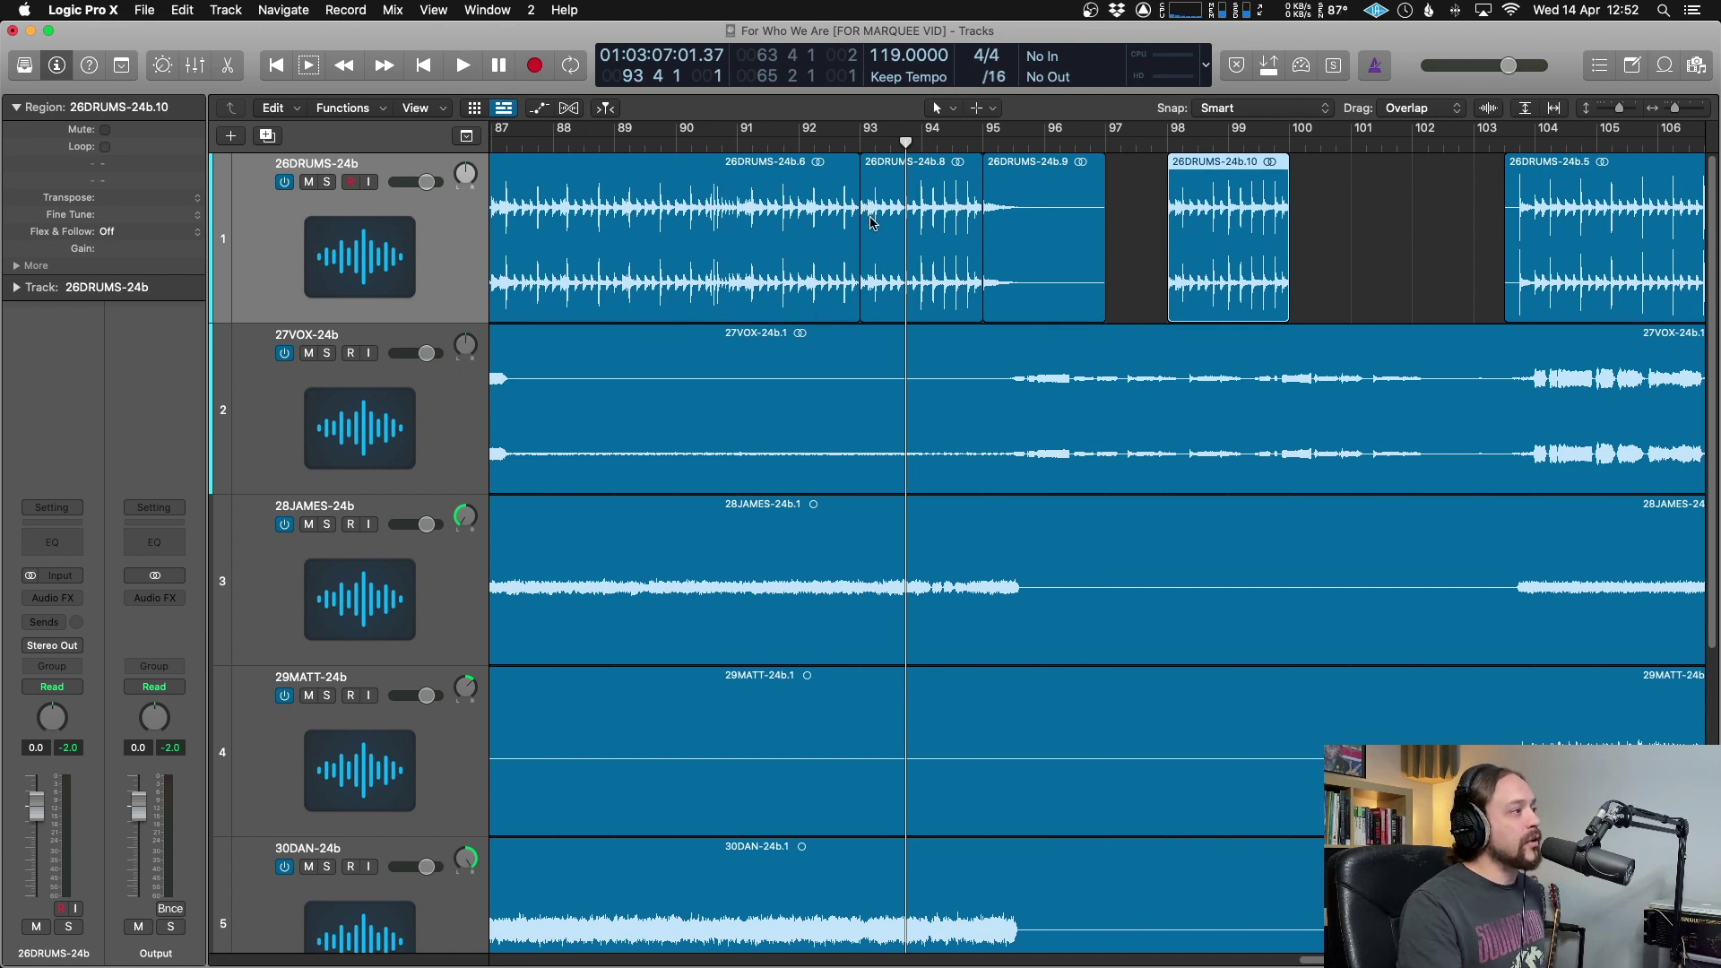
# Step: Join the three split drum pieces back into one region
pyautogui.click(841, 205)
pyautogui.keyDown('shift'); pyautogui.click(923, 199); pyautogui.keyUp('shift')
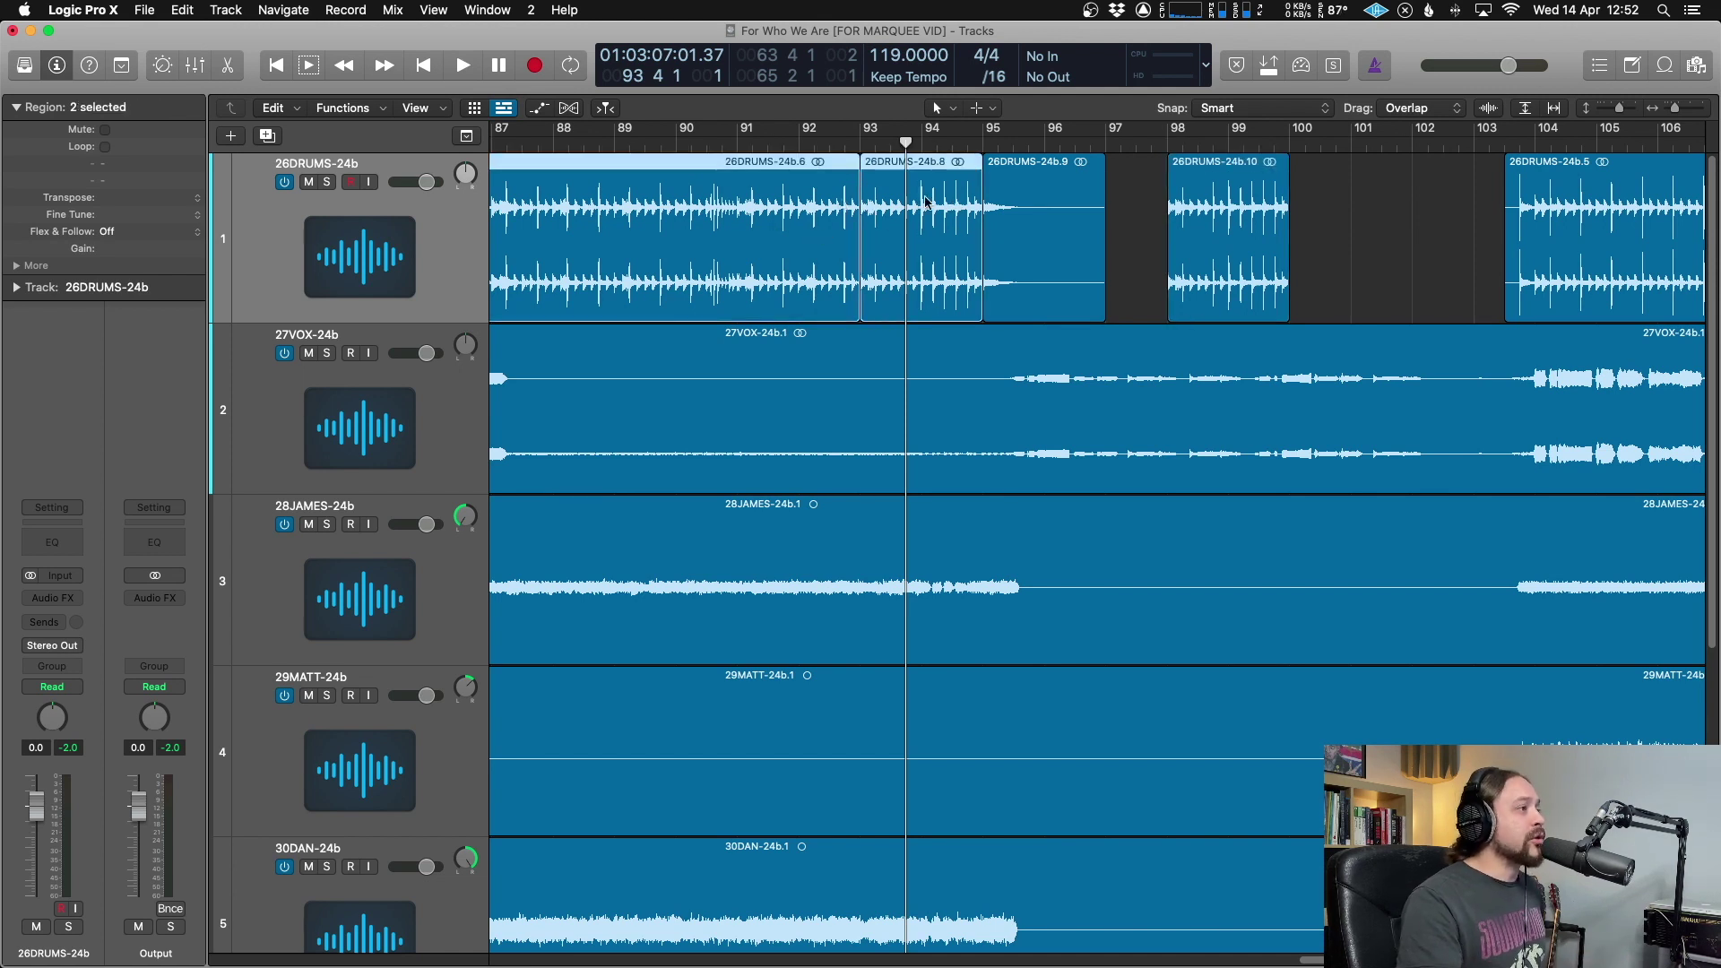
pyautogui.keyDown('shift'); pyautogui.click(1014, 192); pyautogui.keyUp('shift')
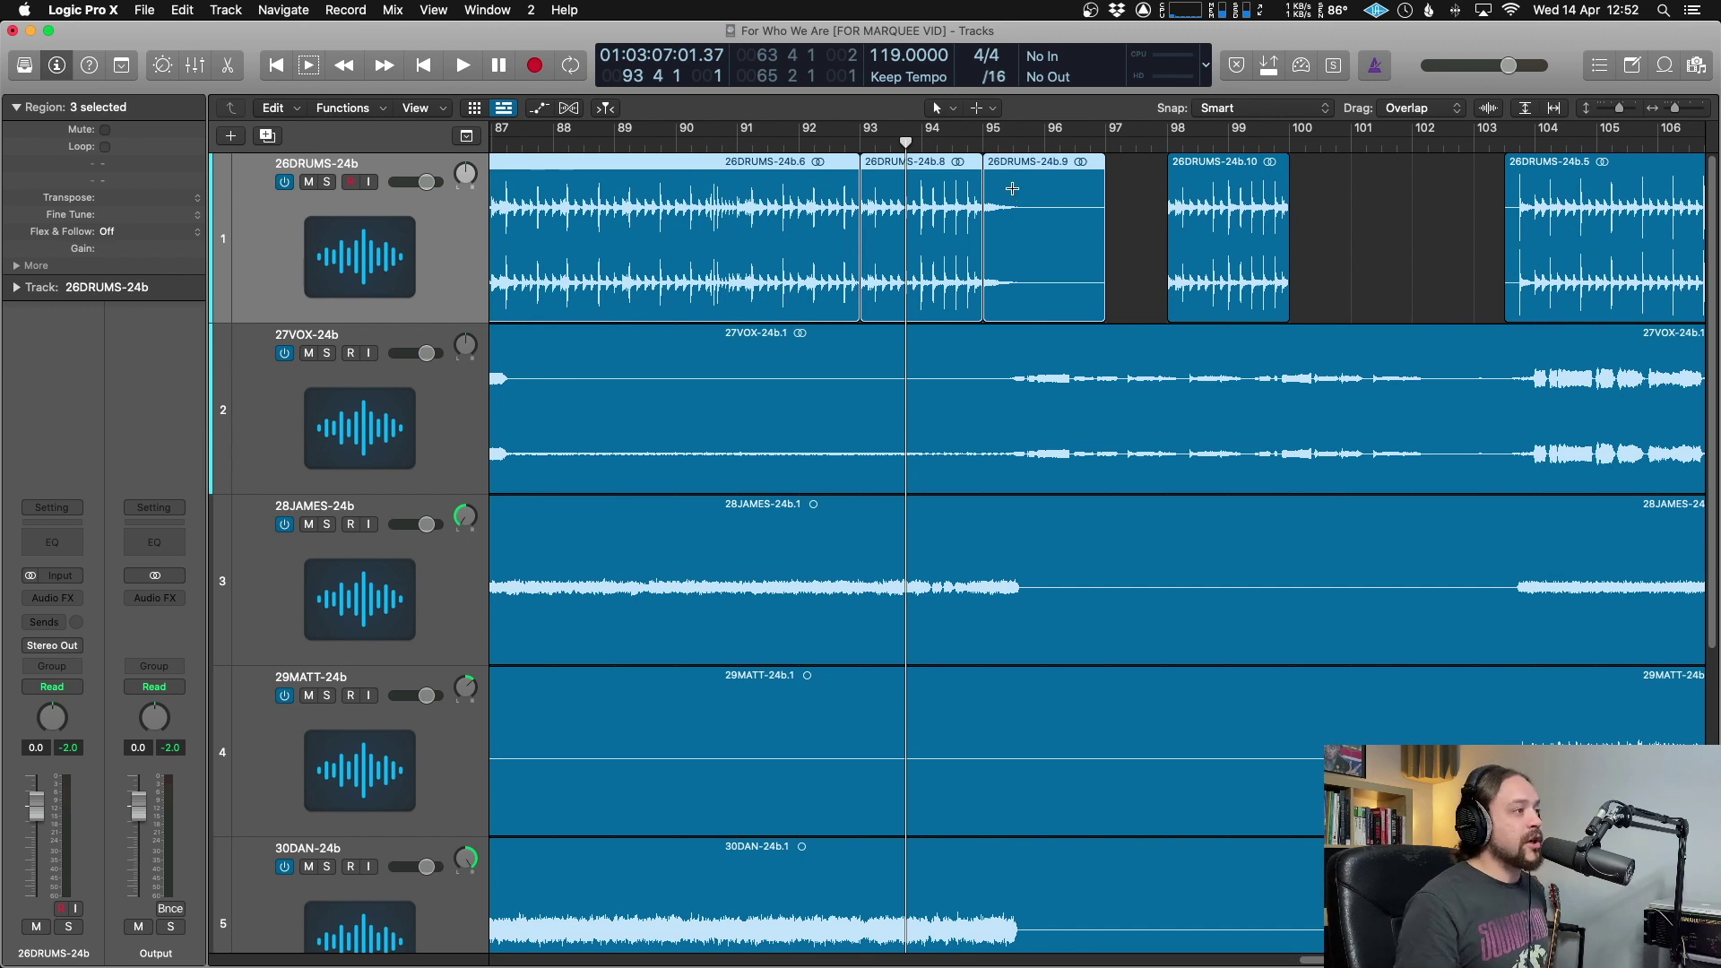
pyautogui.press('super+j')
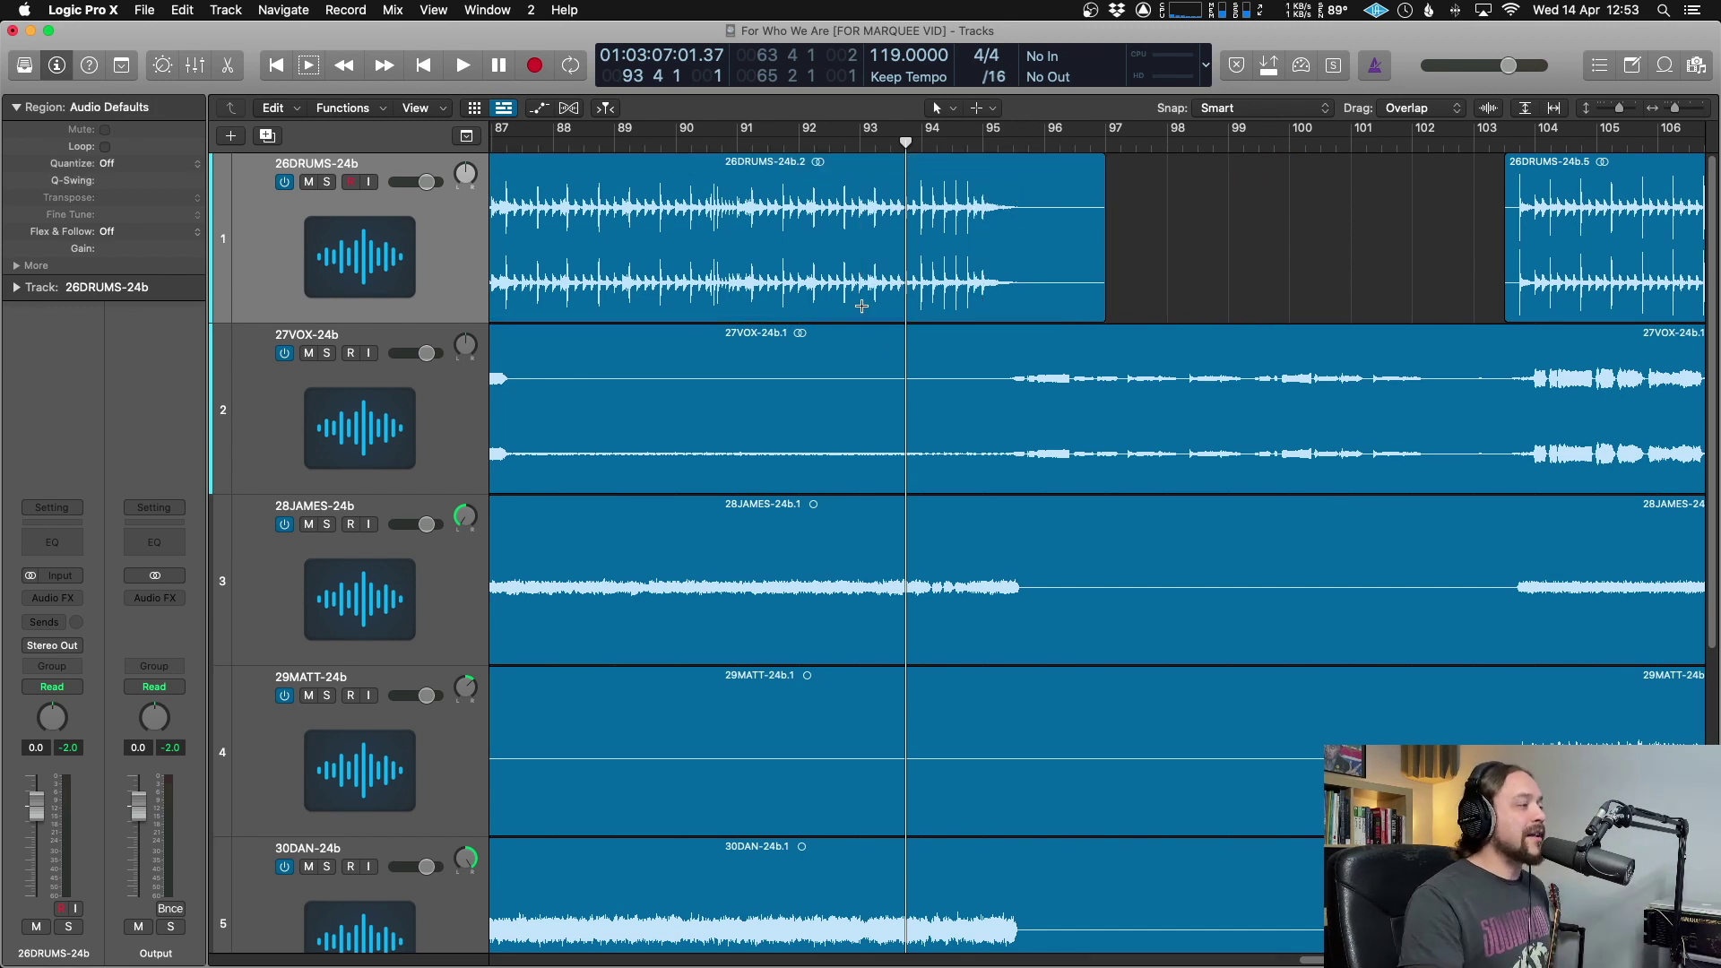
# Step: Marquee drums bars 93–95, copy the selection to bar 98, and return the playhead to bar 92
pyautogui.moveTo(862, 306); pyautogui.dragTo(984, 304)
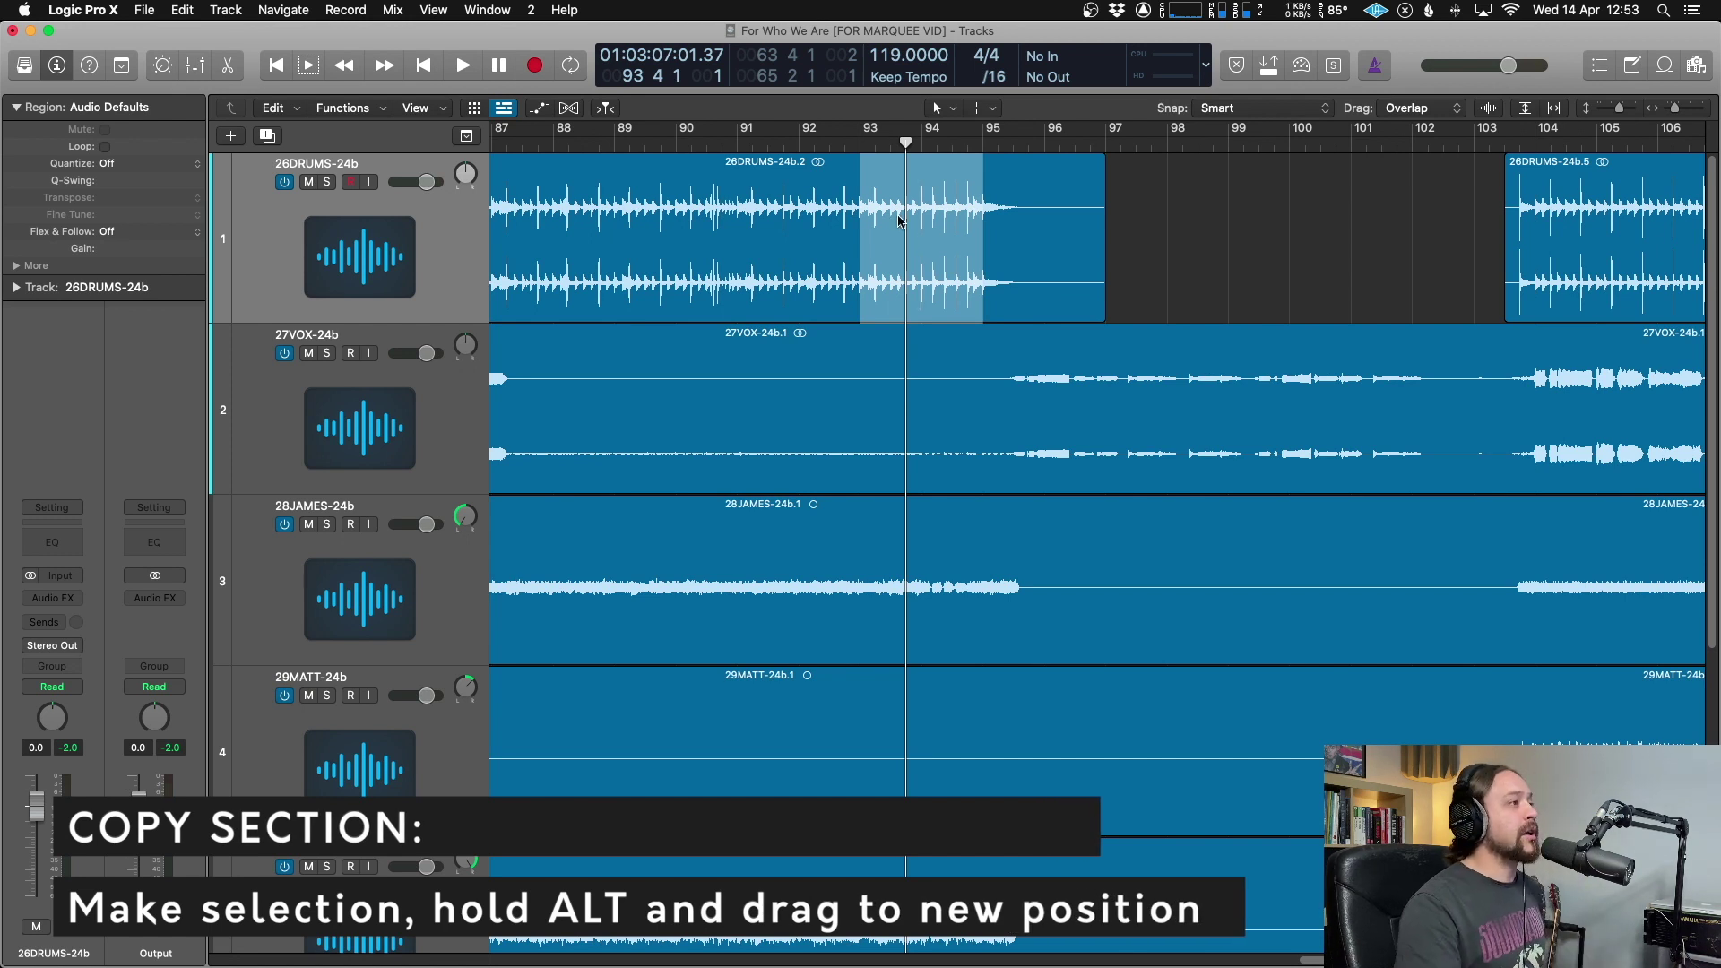
pyautogui.moveTo(902, 224); pyautogui.dragTo(1189, 205)
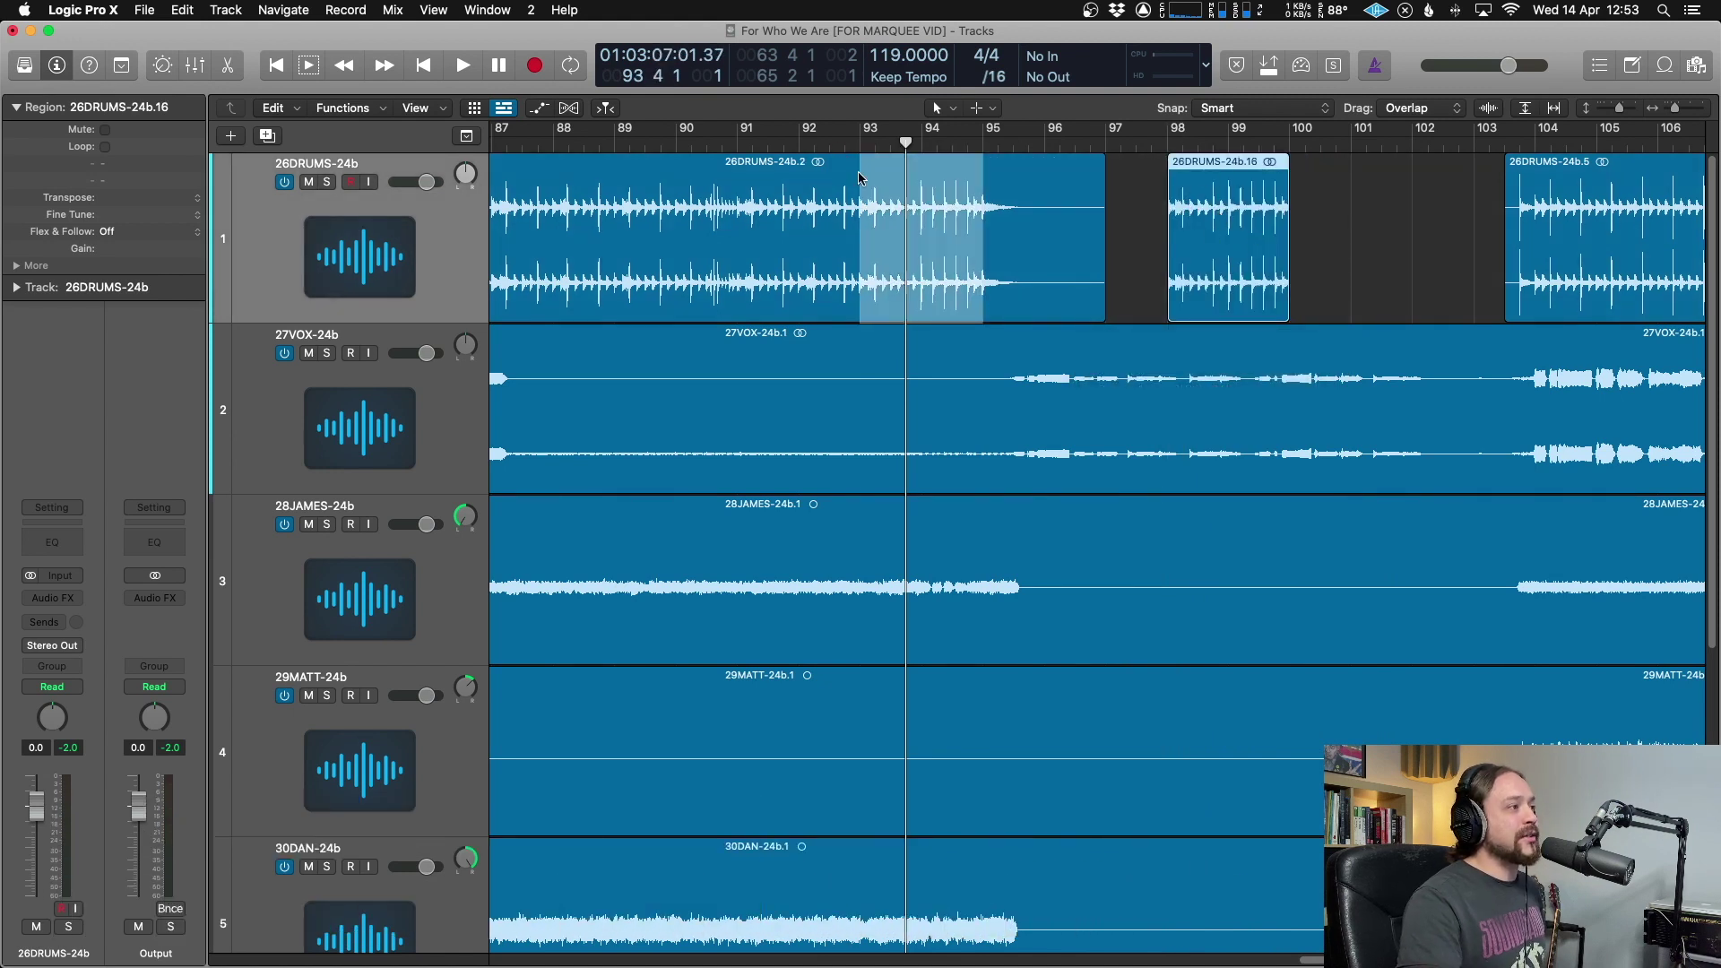
pyautogui.click(831, 148)
pyautogui.click(1142, 179)
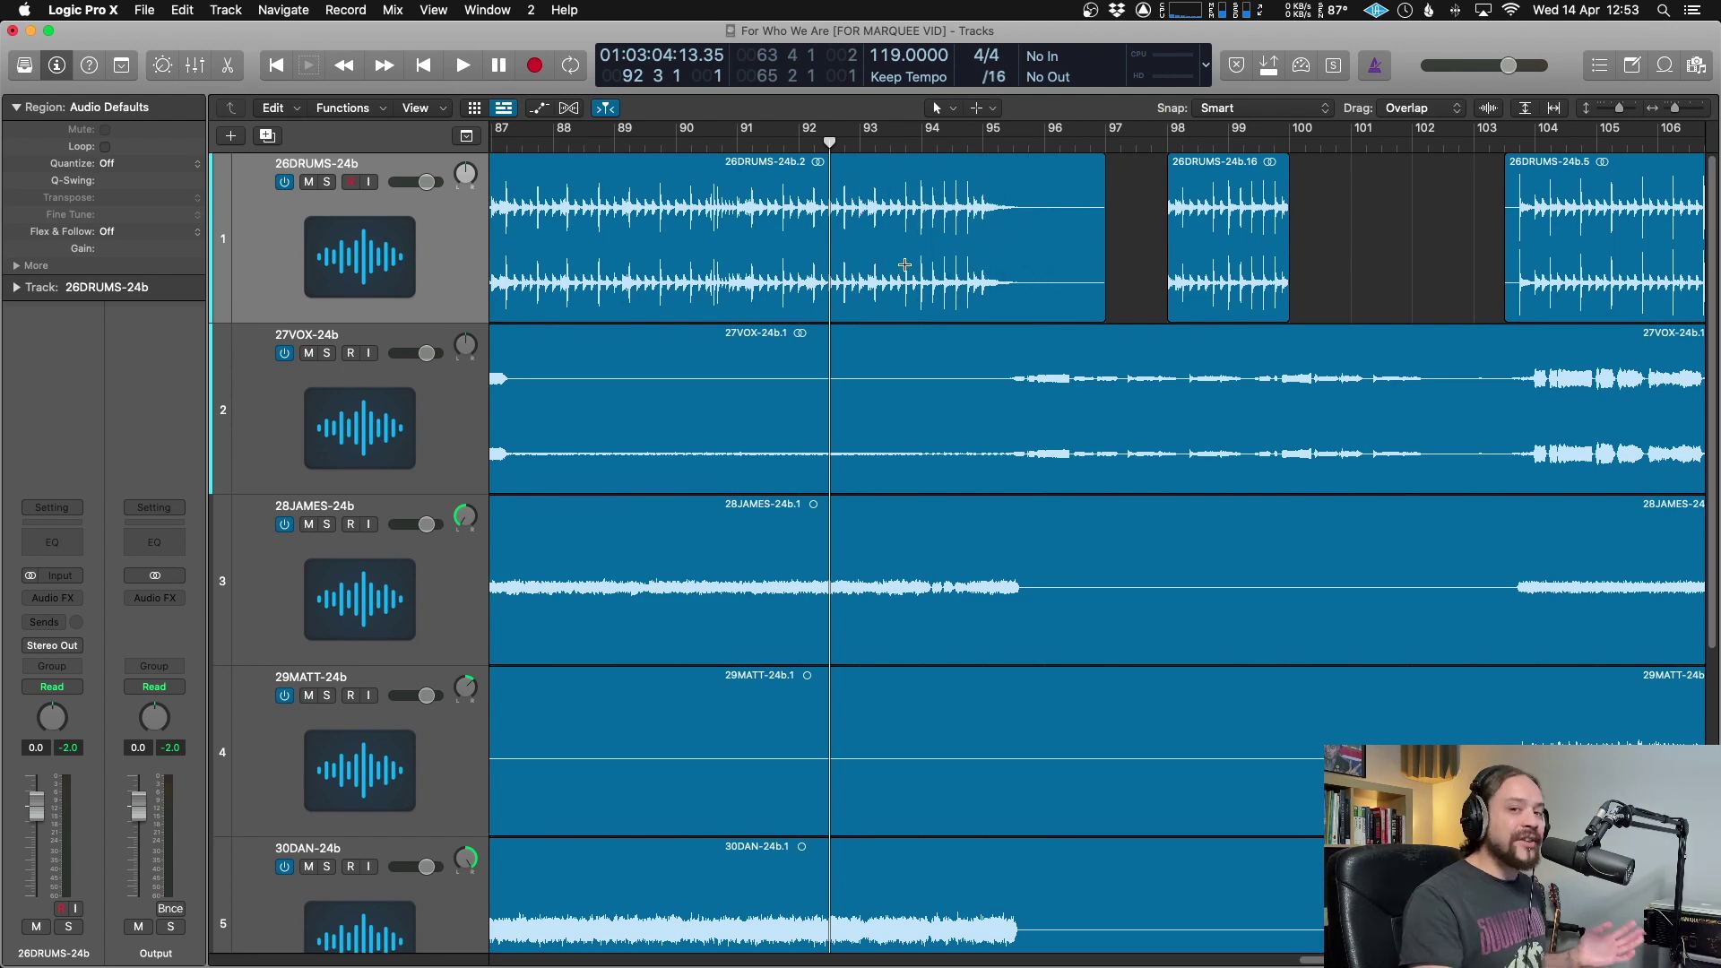
# Step: Delete the copied drum region at bars 98–100 and set a marquee play point near bar 97
pyautogui.click(1219, 199)
pyautogui.press('Delete')
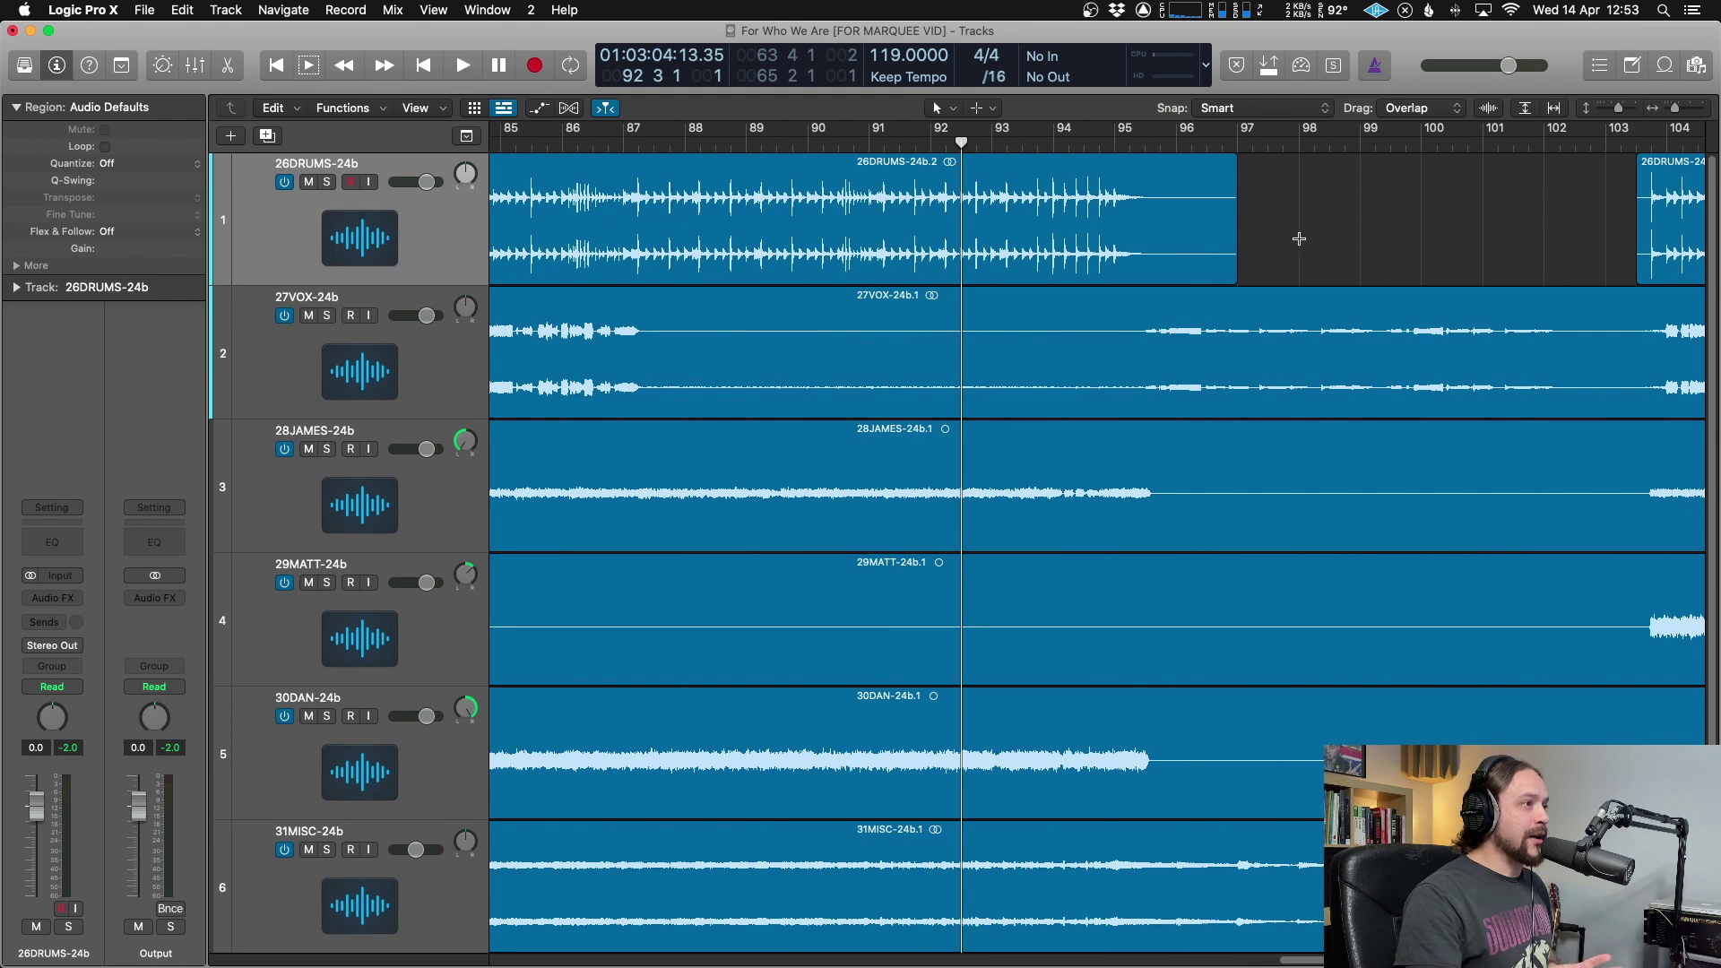
pyautogui.hscroll(5, 1290, 238)
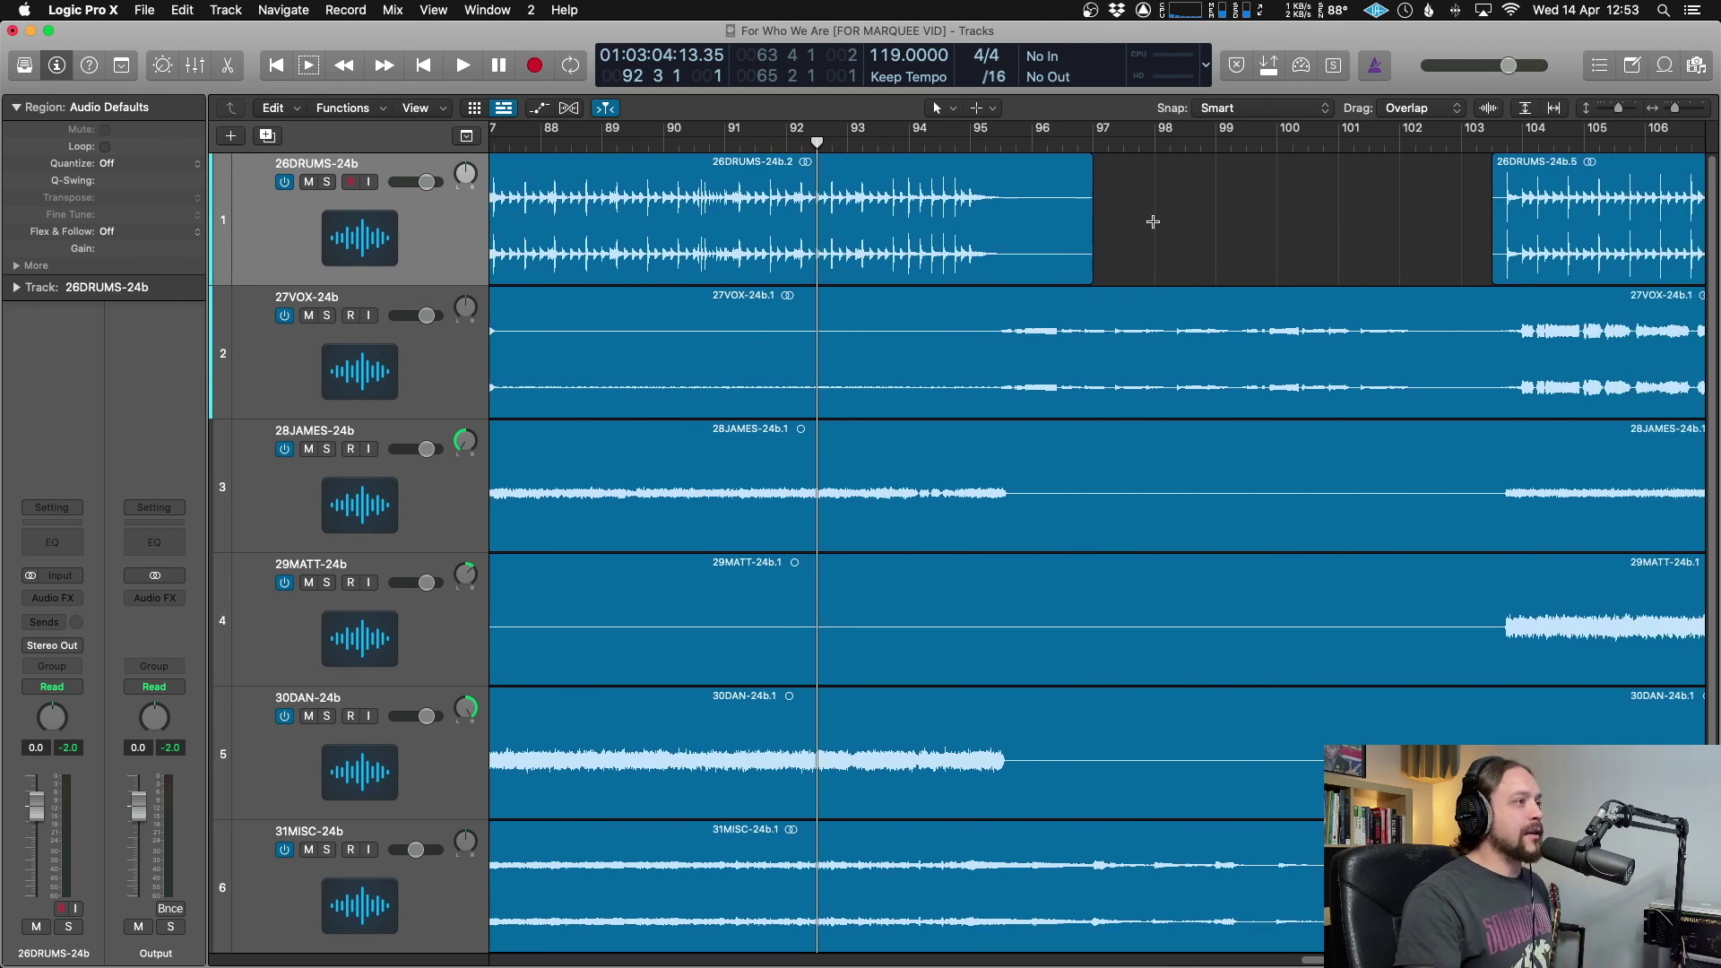
pyautogui.click(1178, 240)
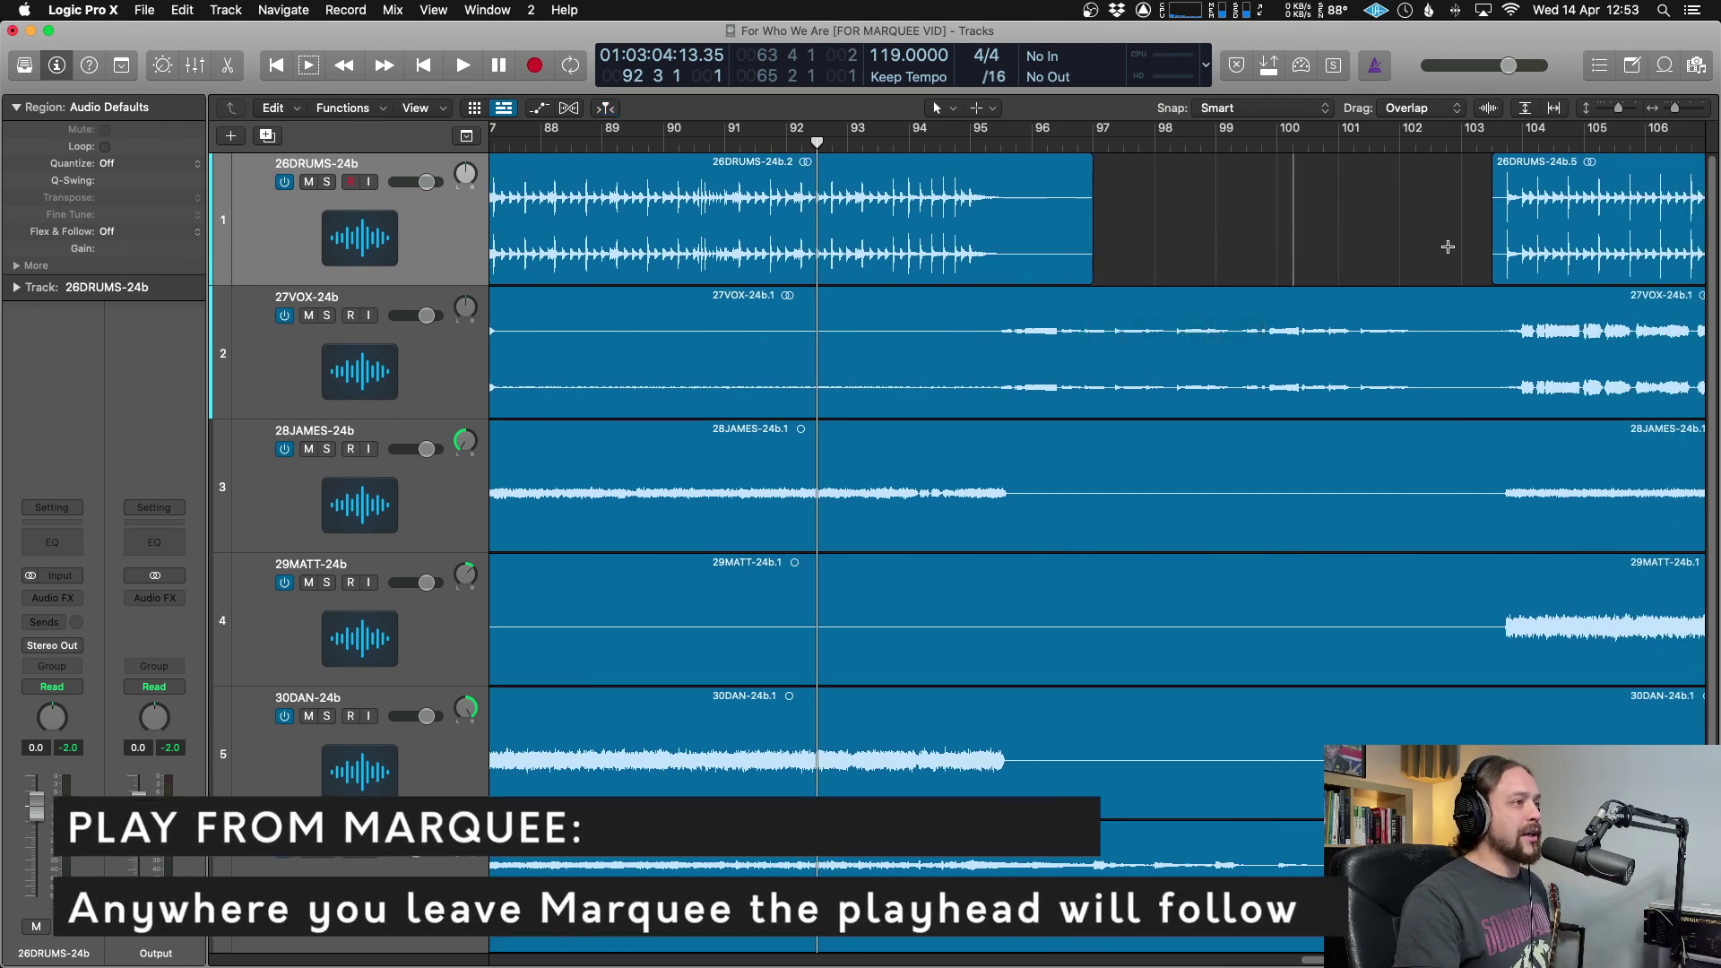
pyautogui.click(1133, 258)
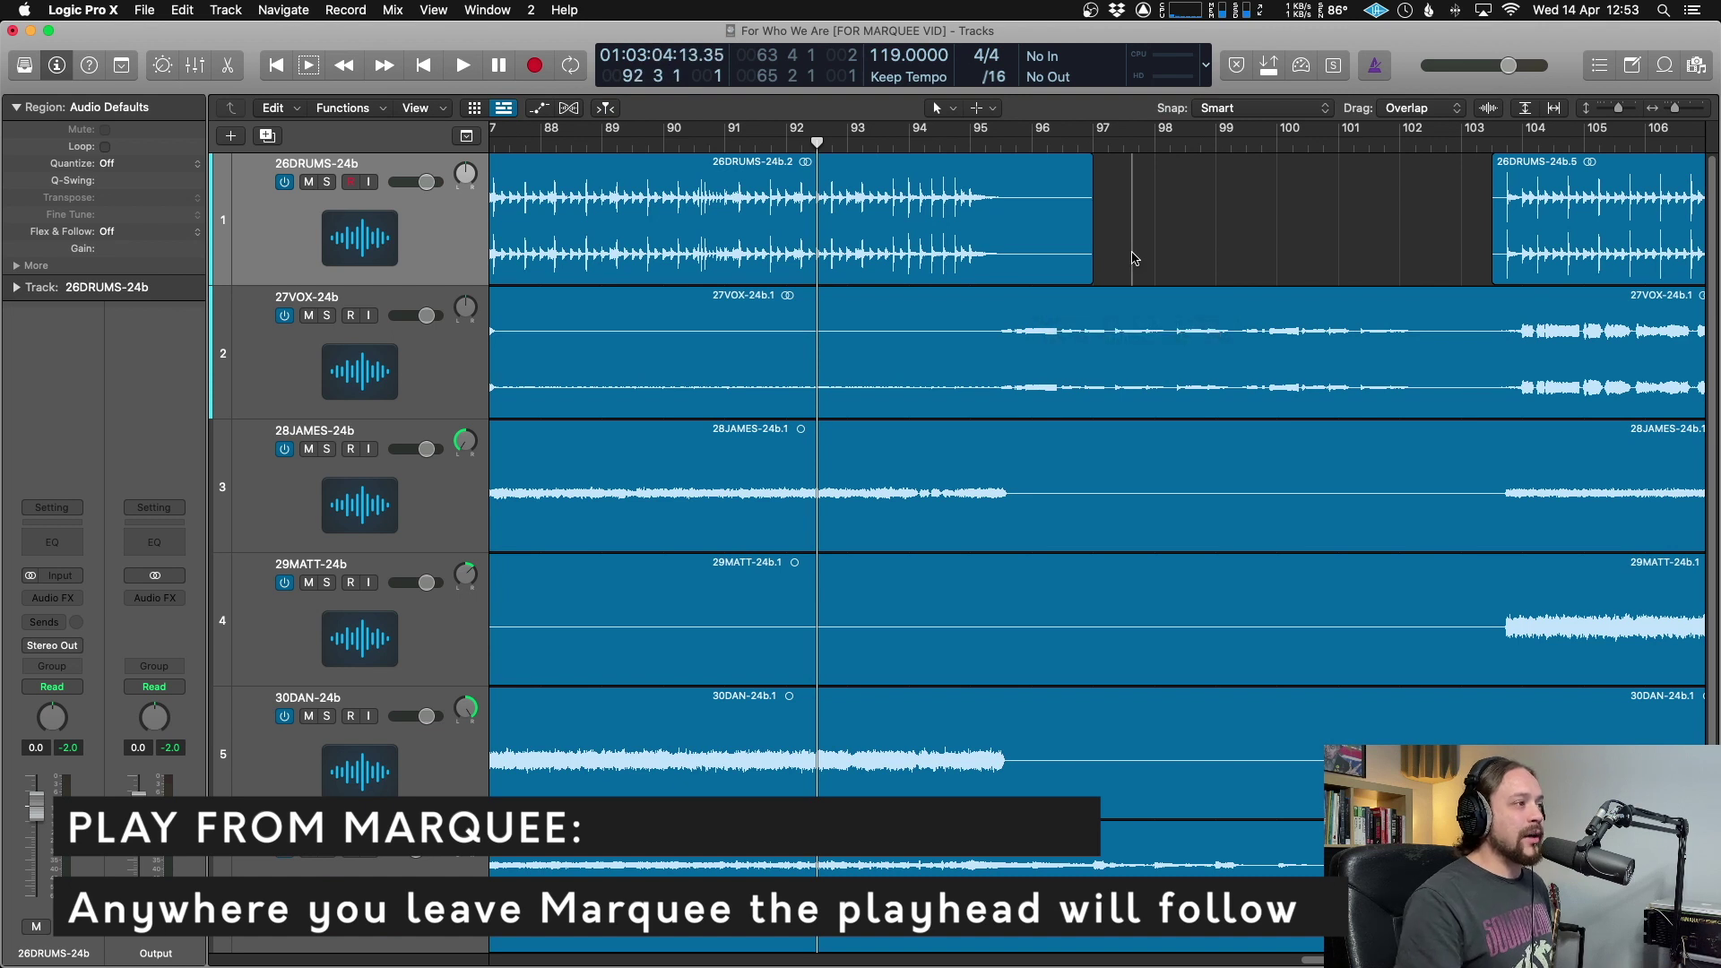
pyautogui.press('space')
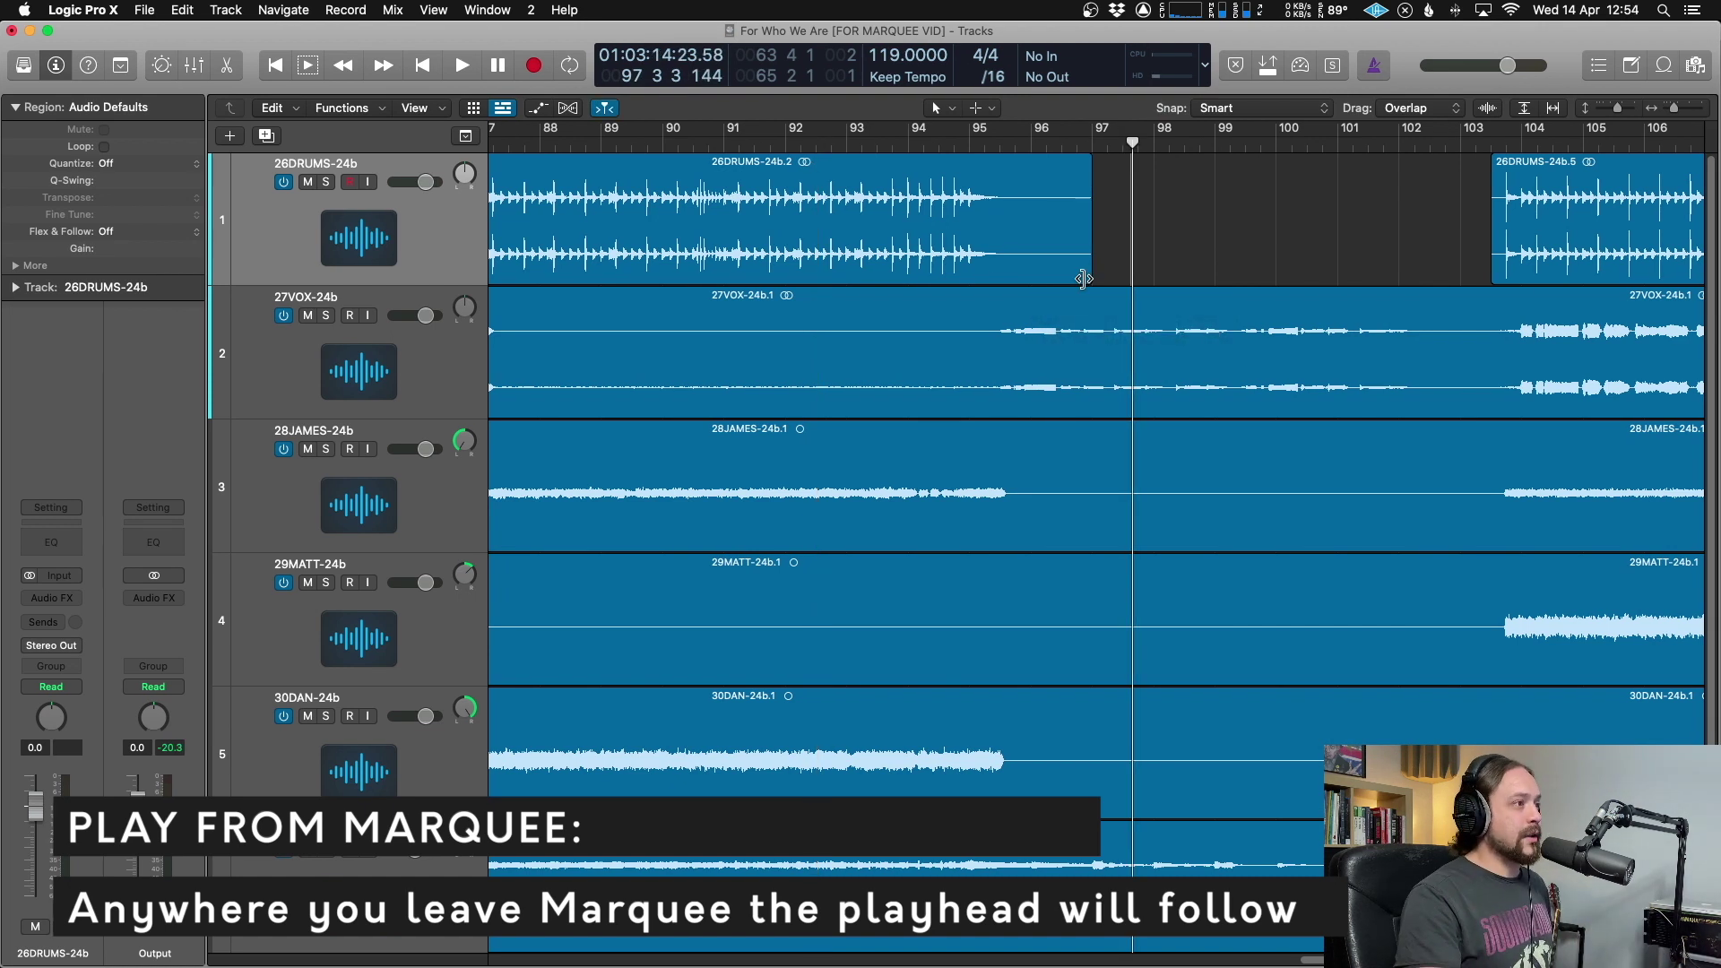
# Step: Audition from marquee points near bars 98, 100.7, 97 and 95, then enable Play From Marquee Selection
pyautogui.click(1155, 266)
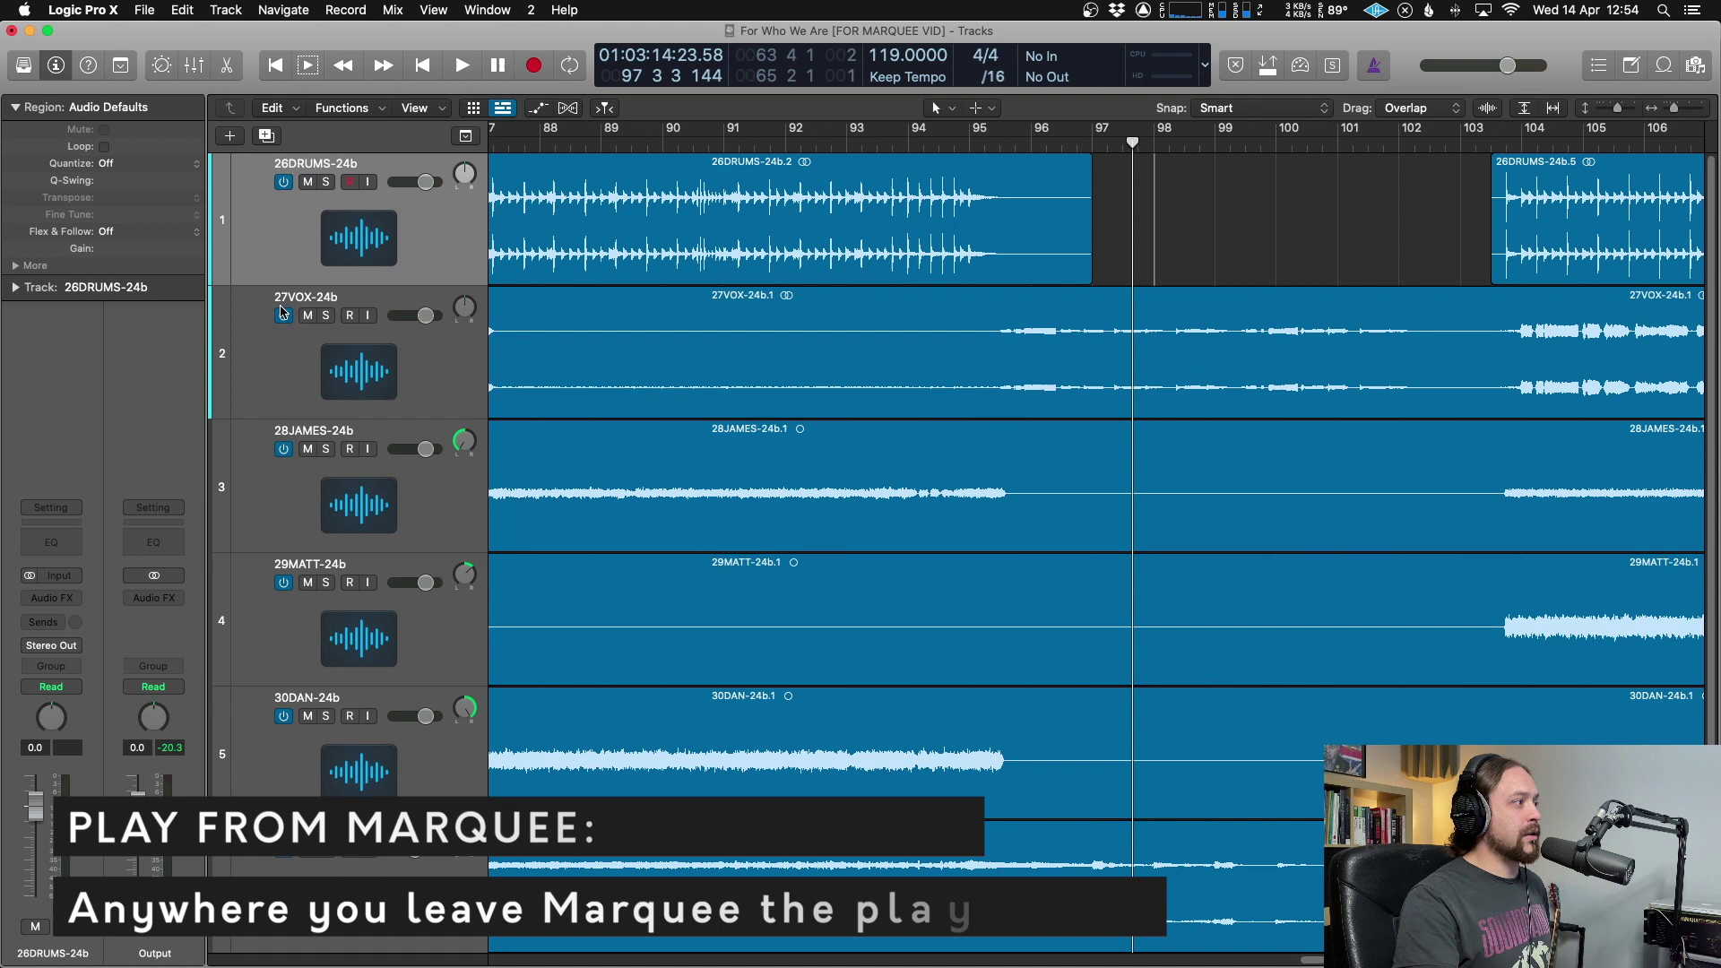
pyautogui.hotkey('ctrl', 'm')
pyautogui.press('space')
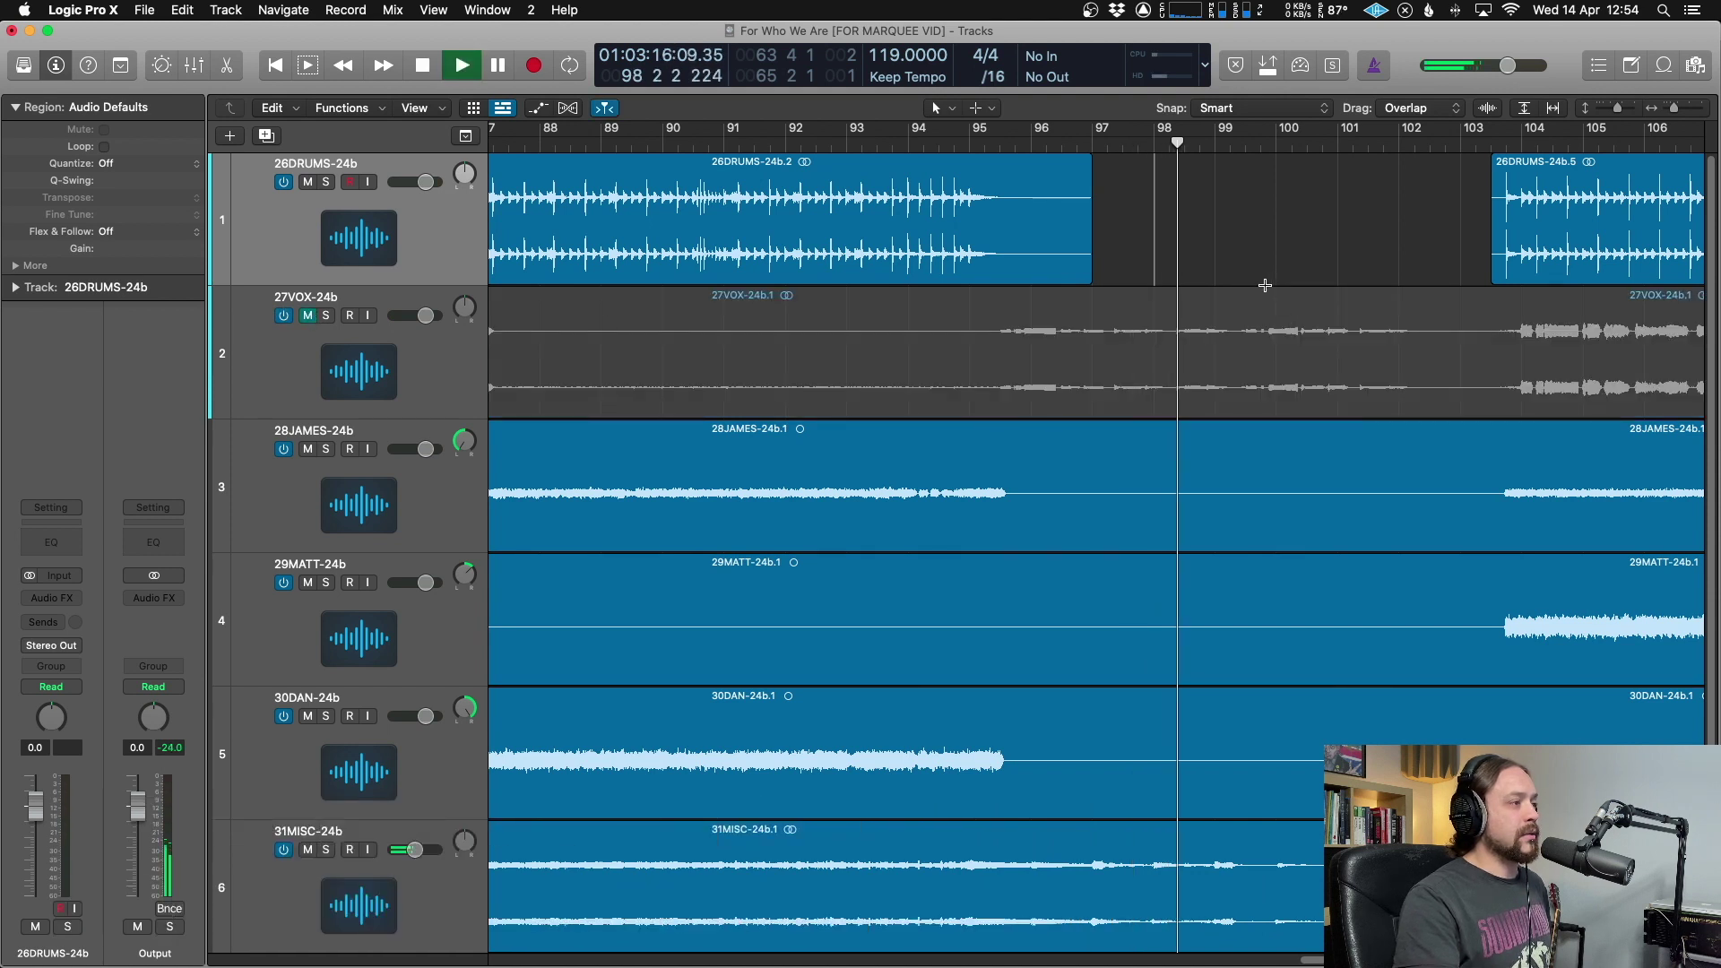
pyautogui.click(1323, 276)
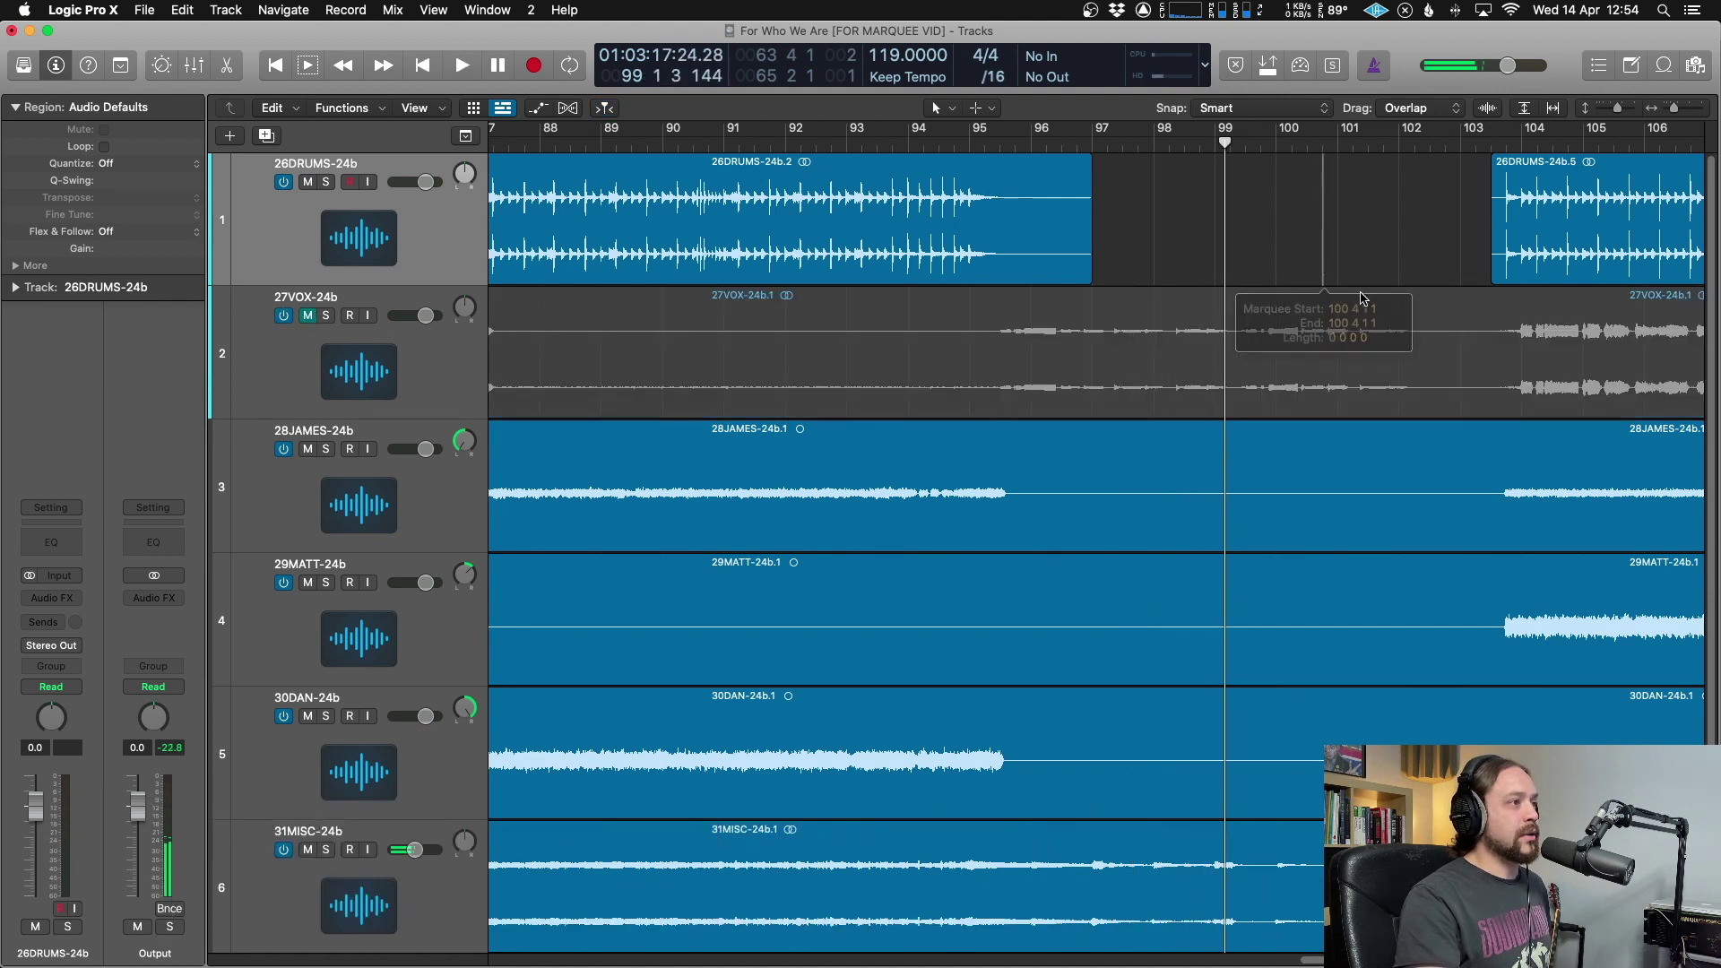
pyautogui.click(1423, 274)
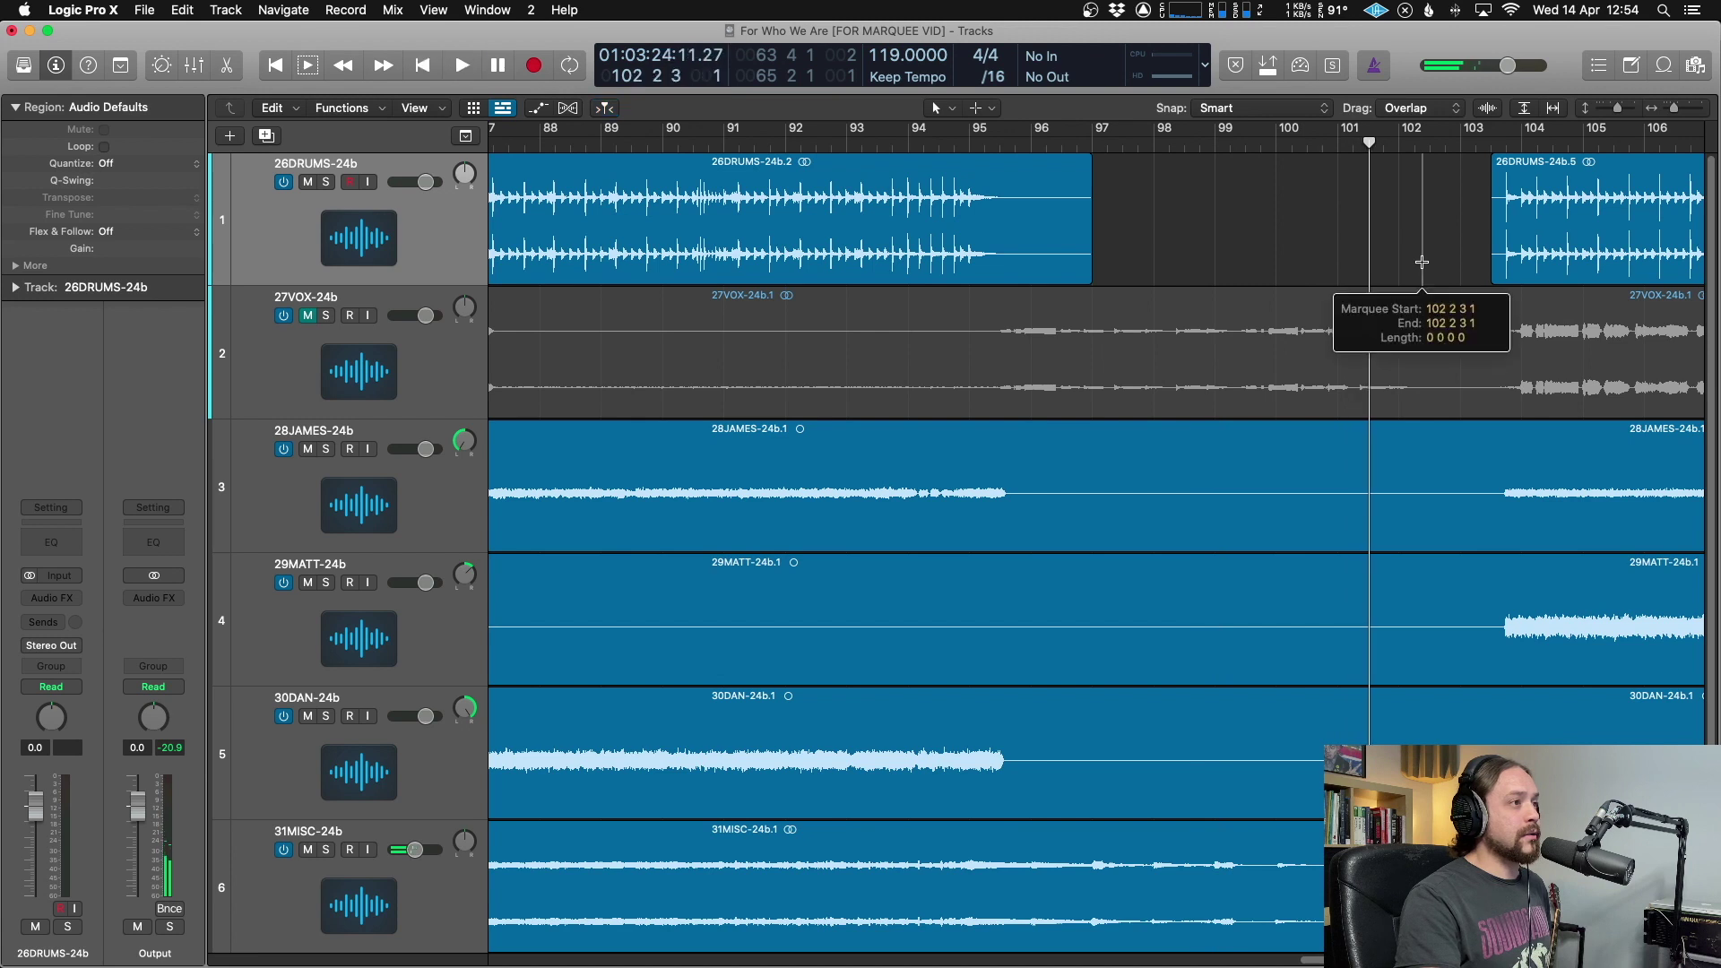
pyautogui.click(1123, 269)
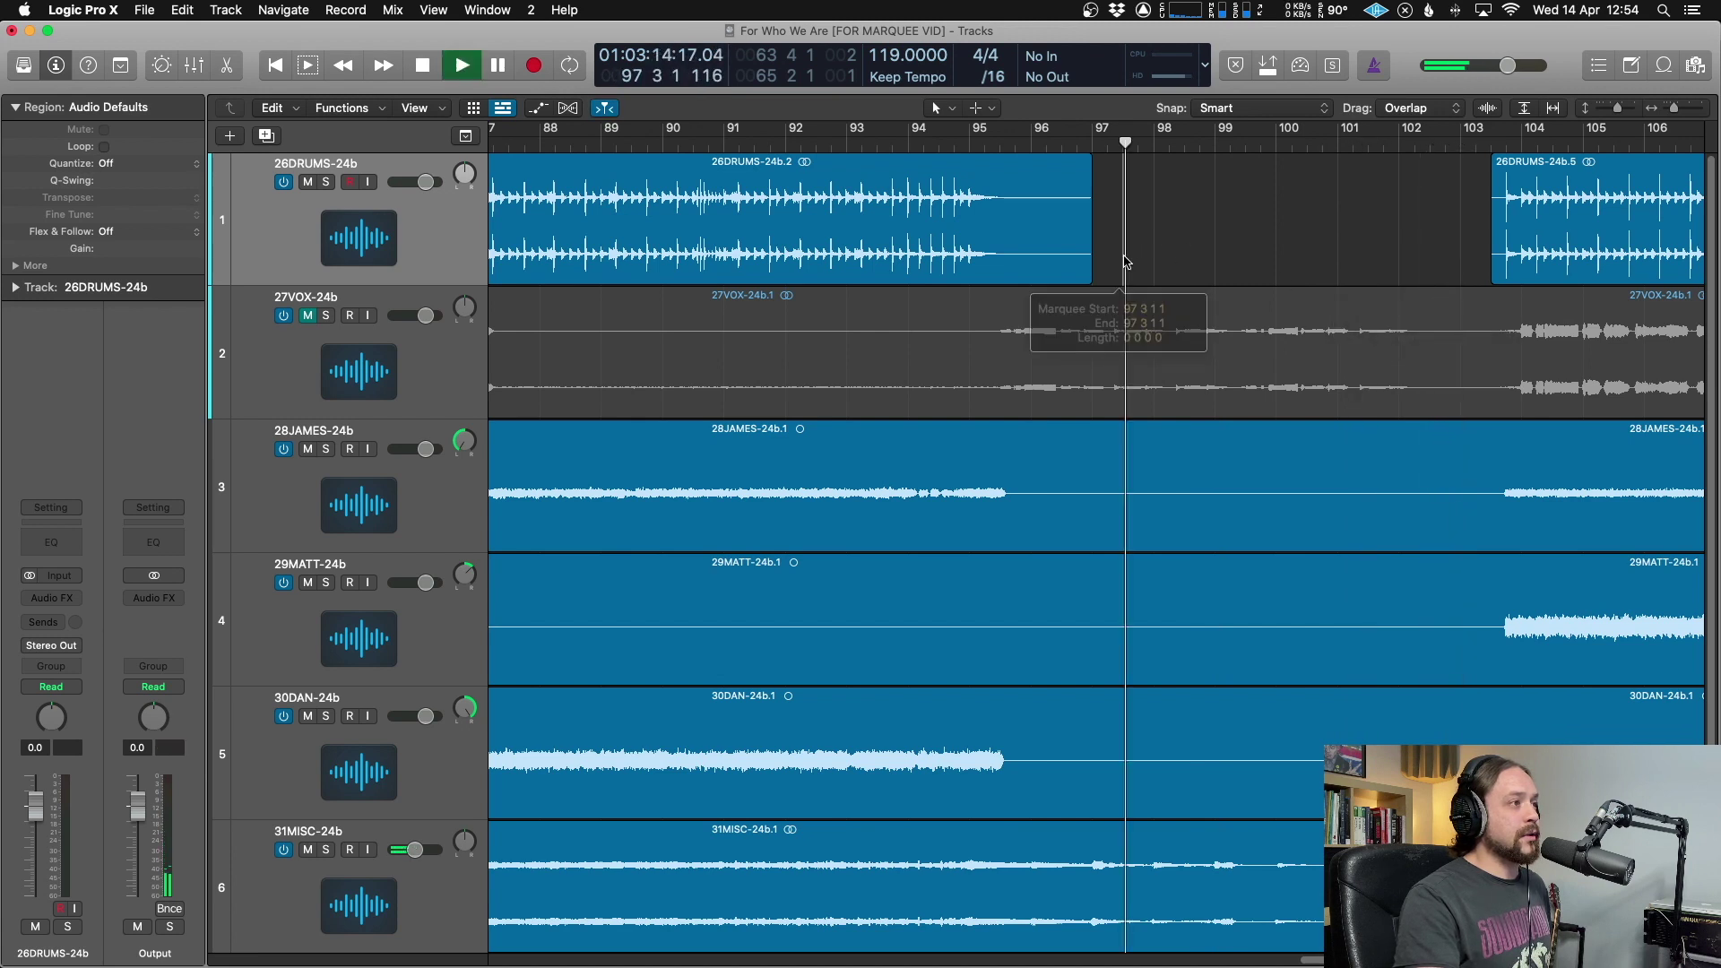
pyautogui.click(955, 529)
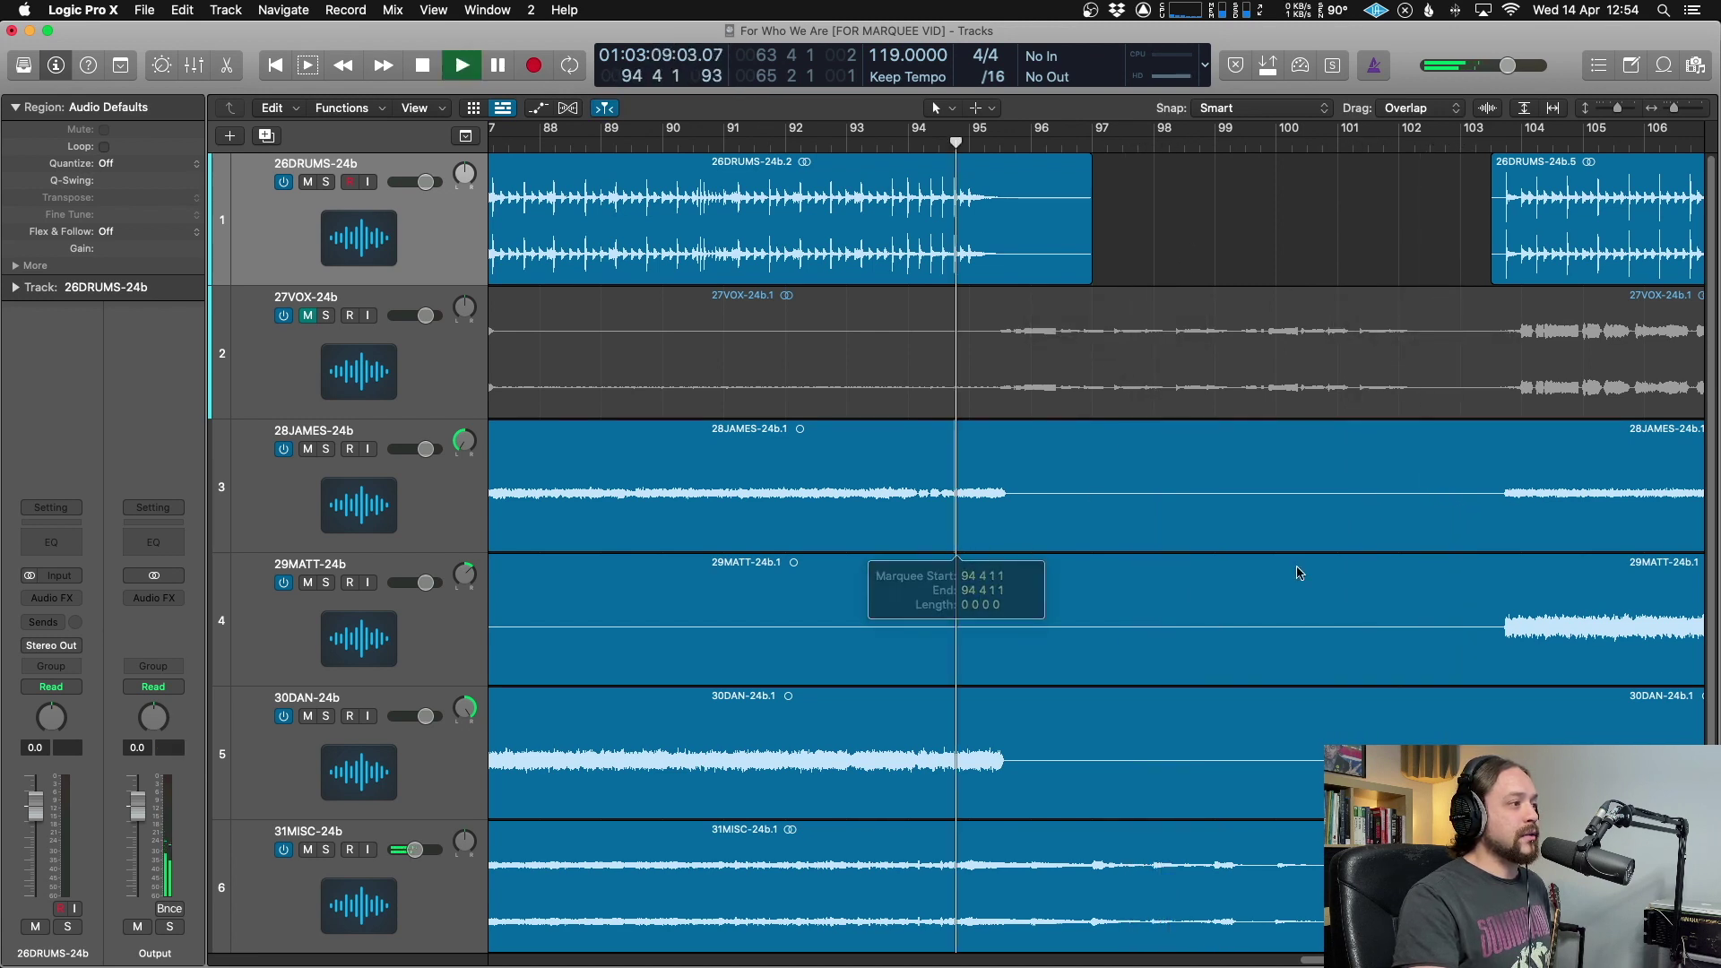
pyautogui.press('space')
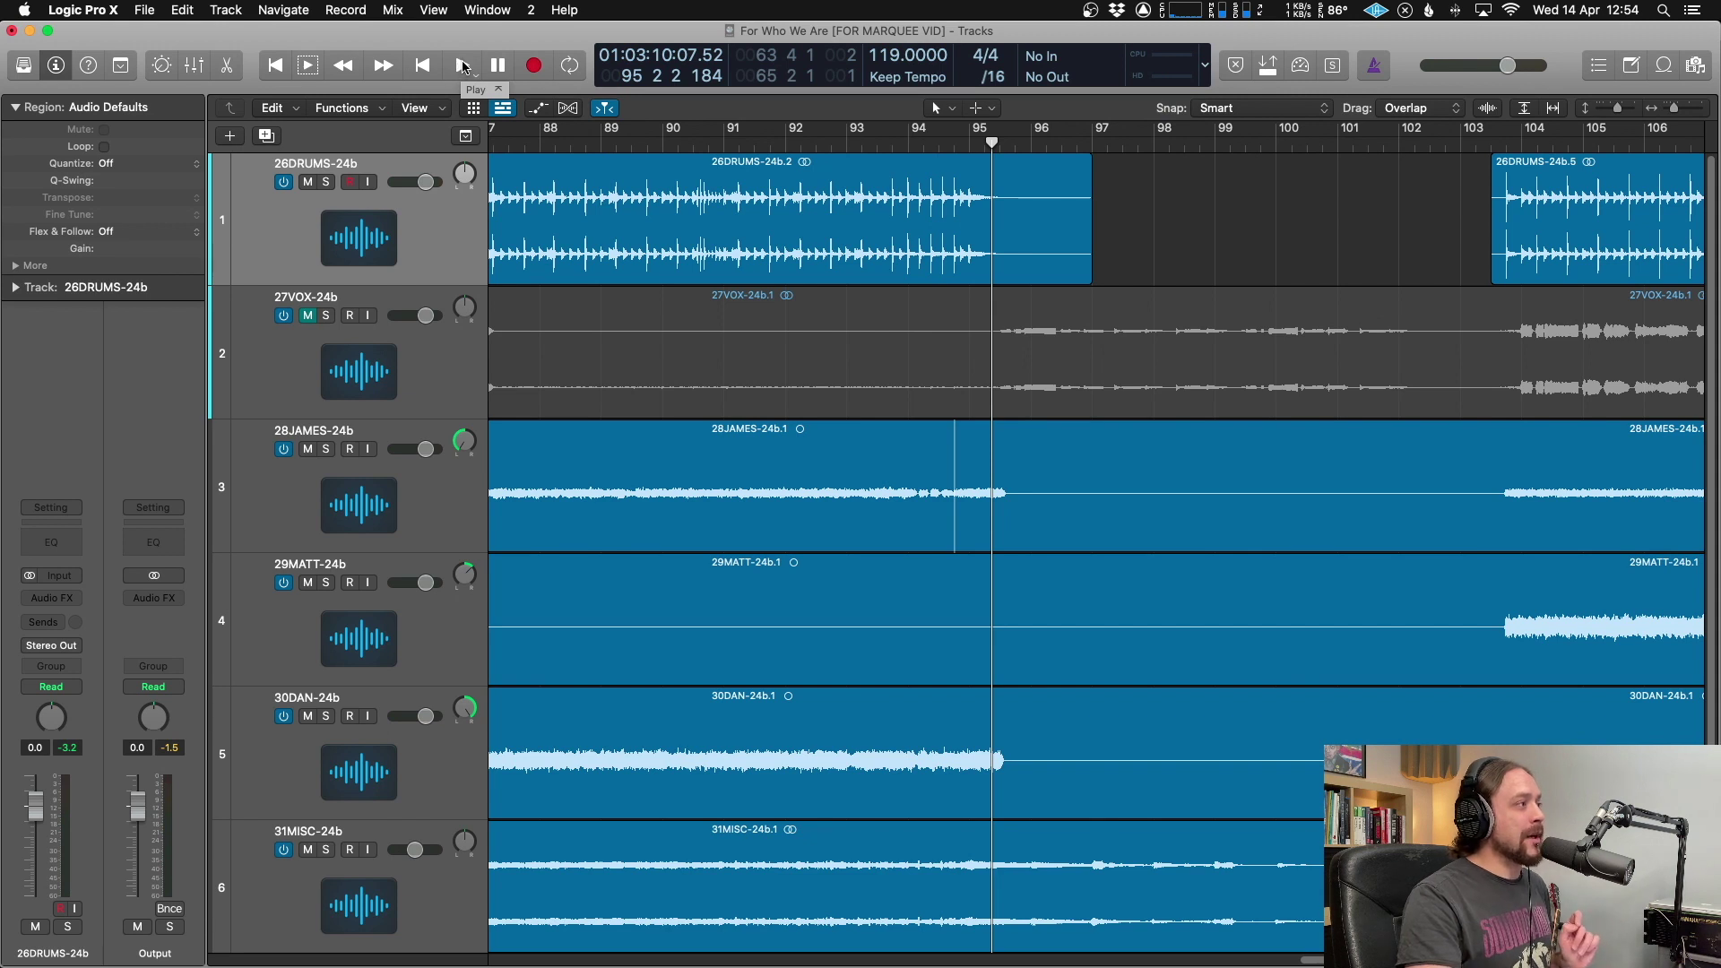
pyautogui.rightClick(464, 68)
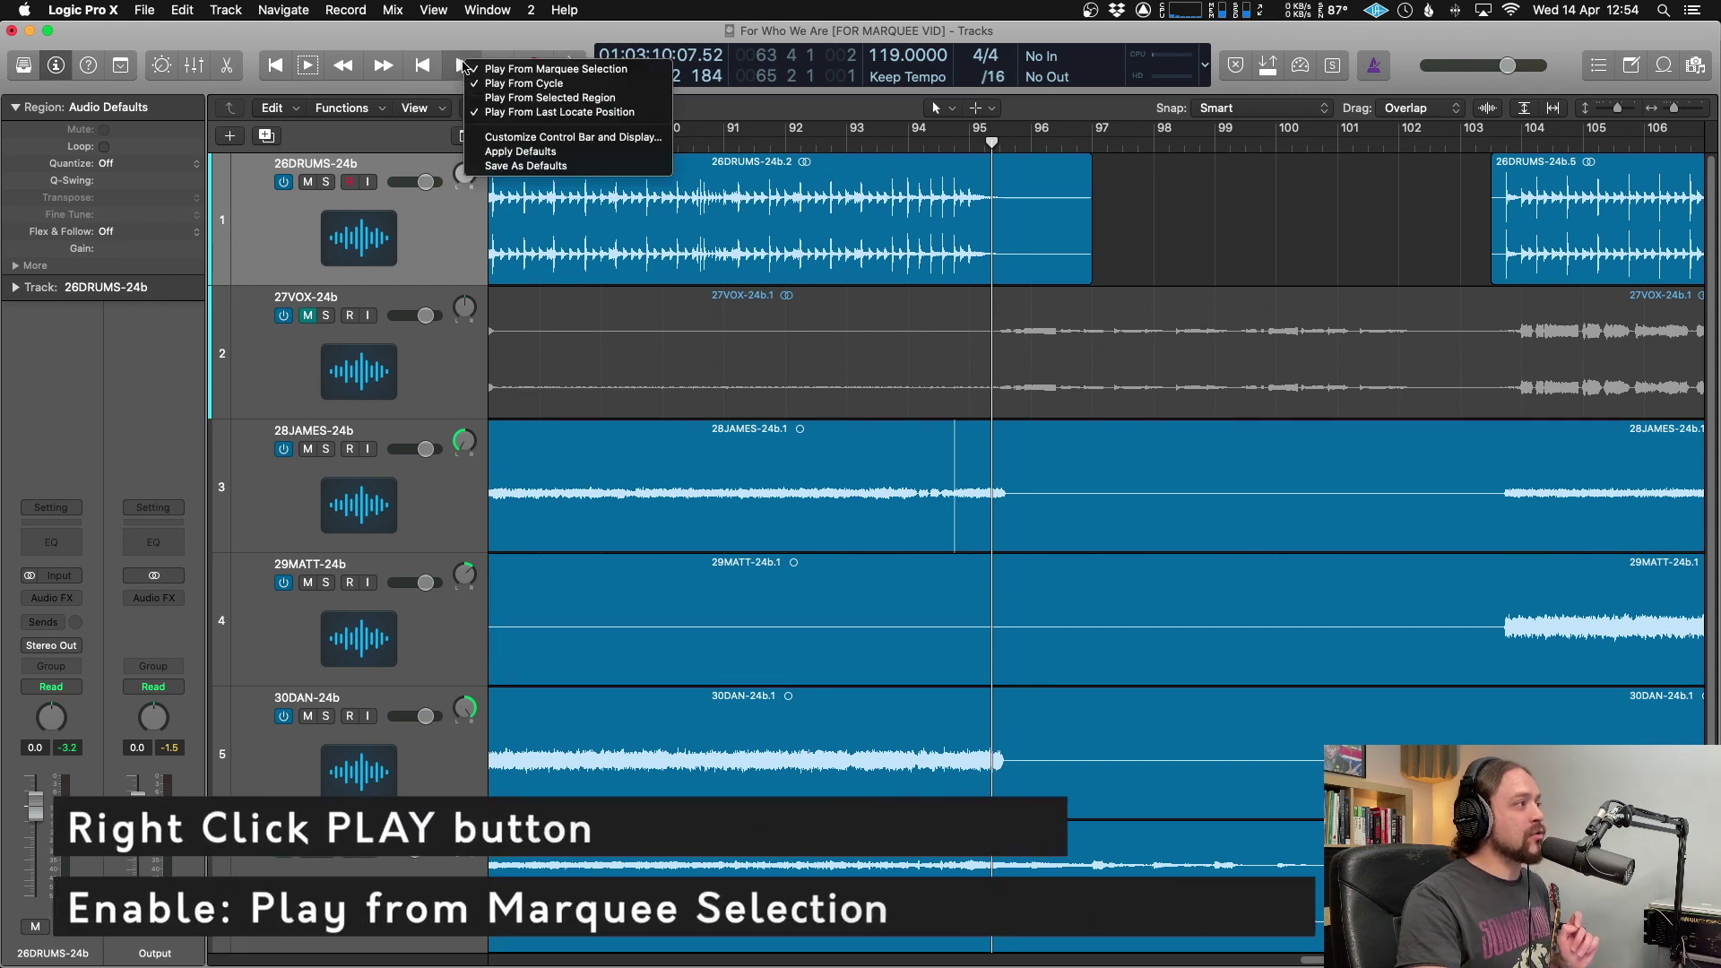
pyautogui.click(654, 70)
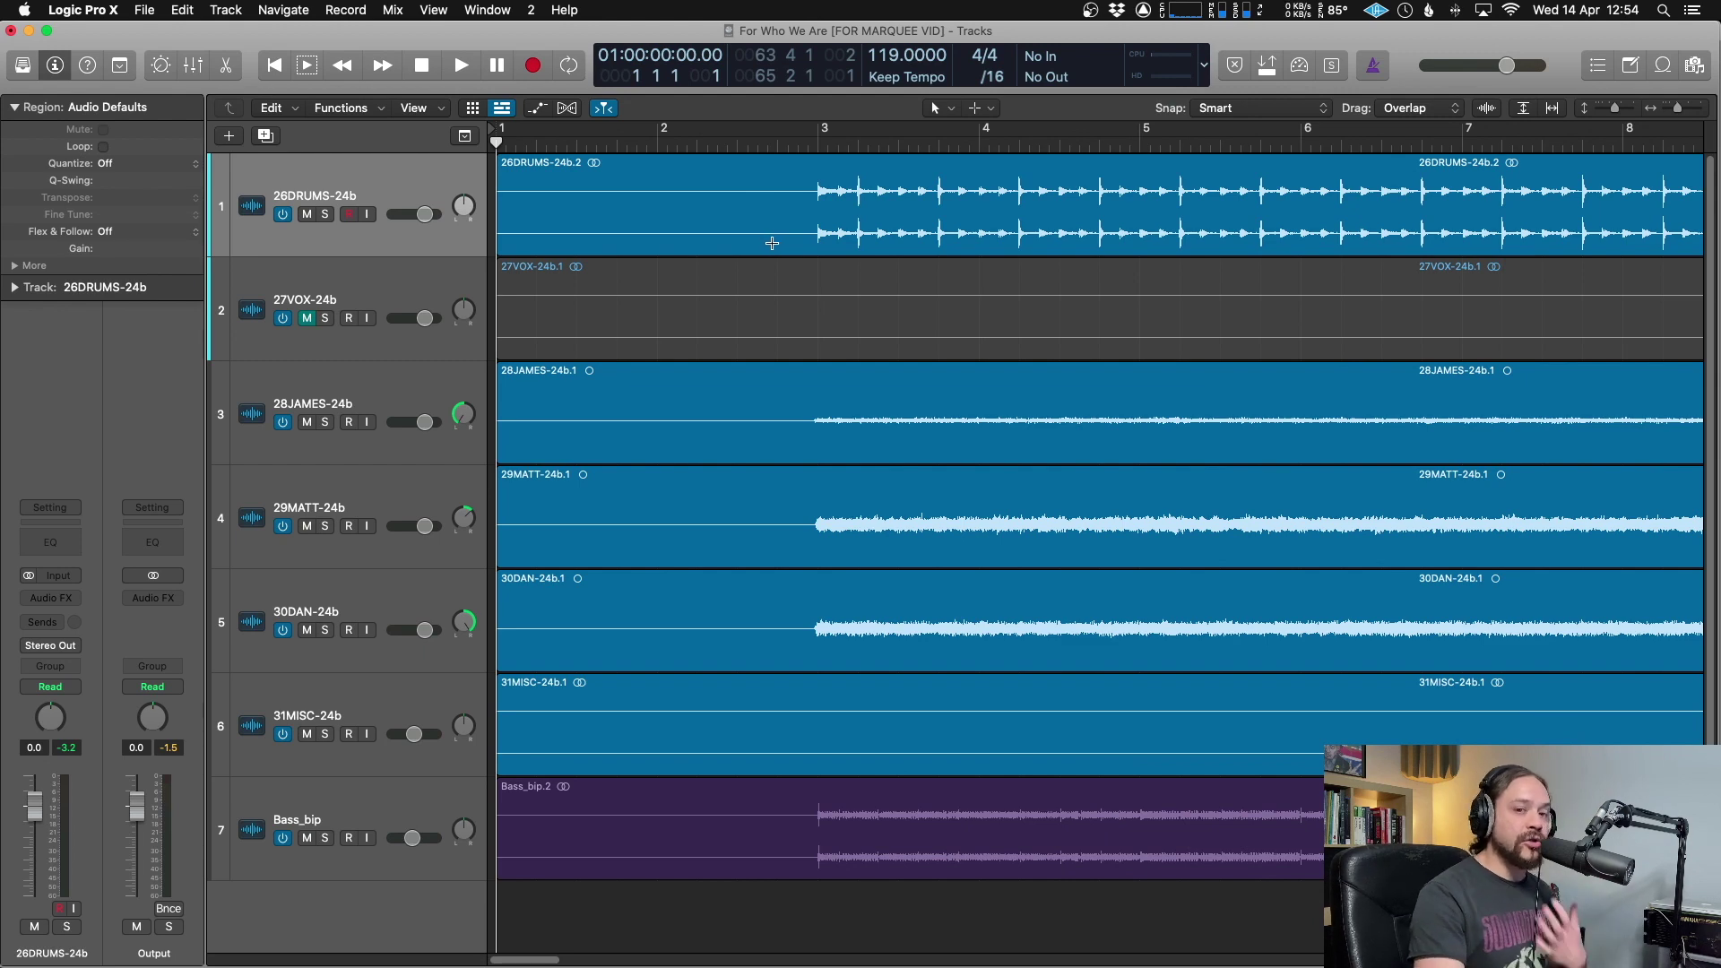
# Step: Place a marquee point at the drums' start, zoom in and make the track lanes taller
pyautogui.click(787, 226)
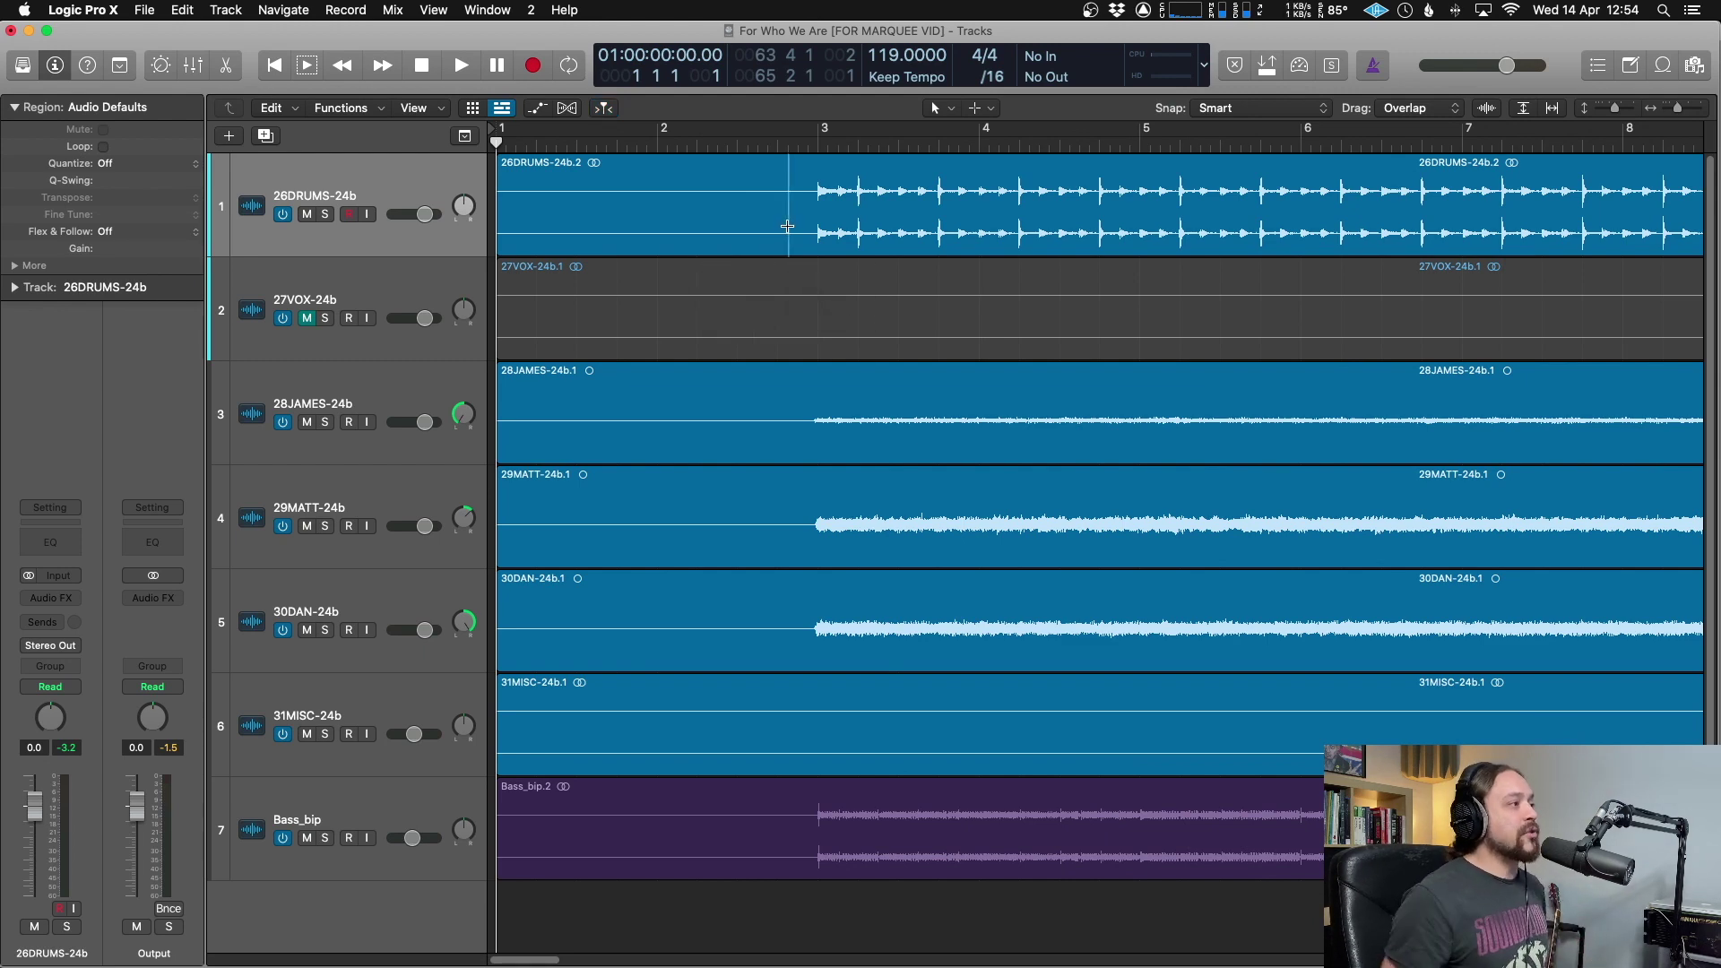
pyautogui.press('super+Right')
pyautogui.press('super+Right')
pyautogui.press('super+Right')
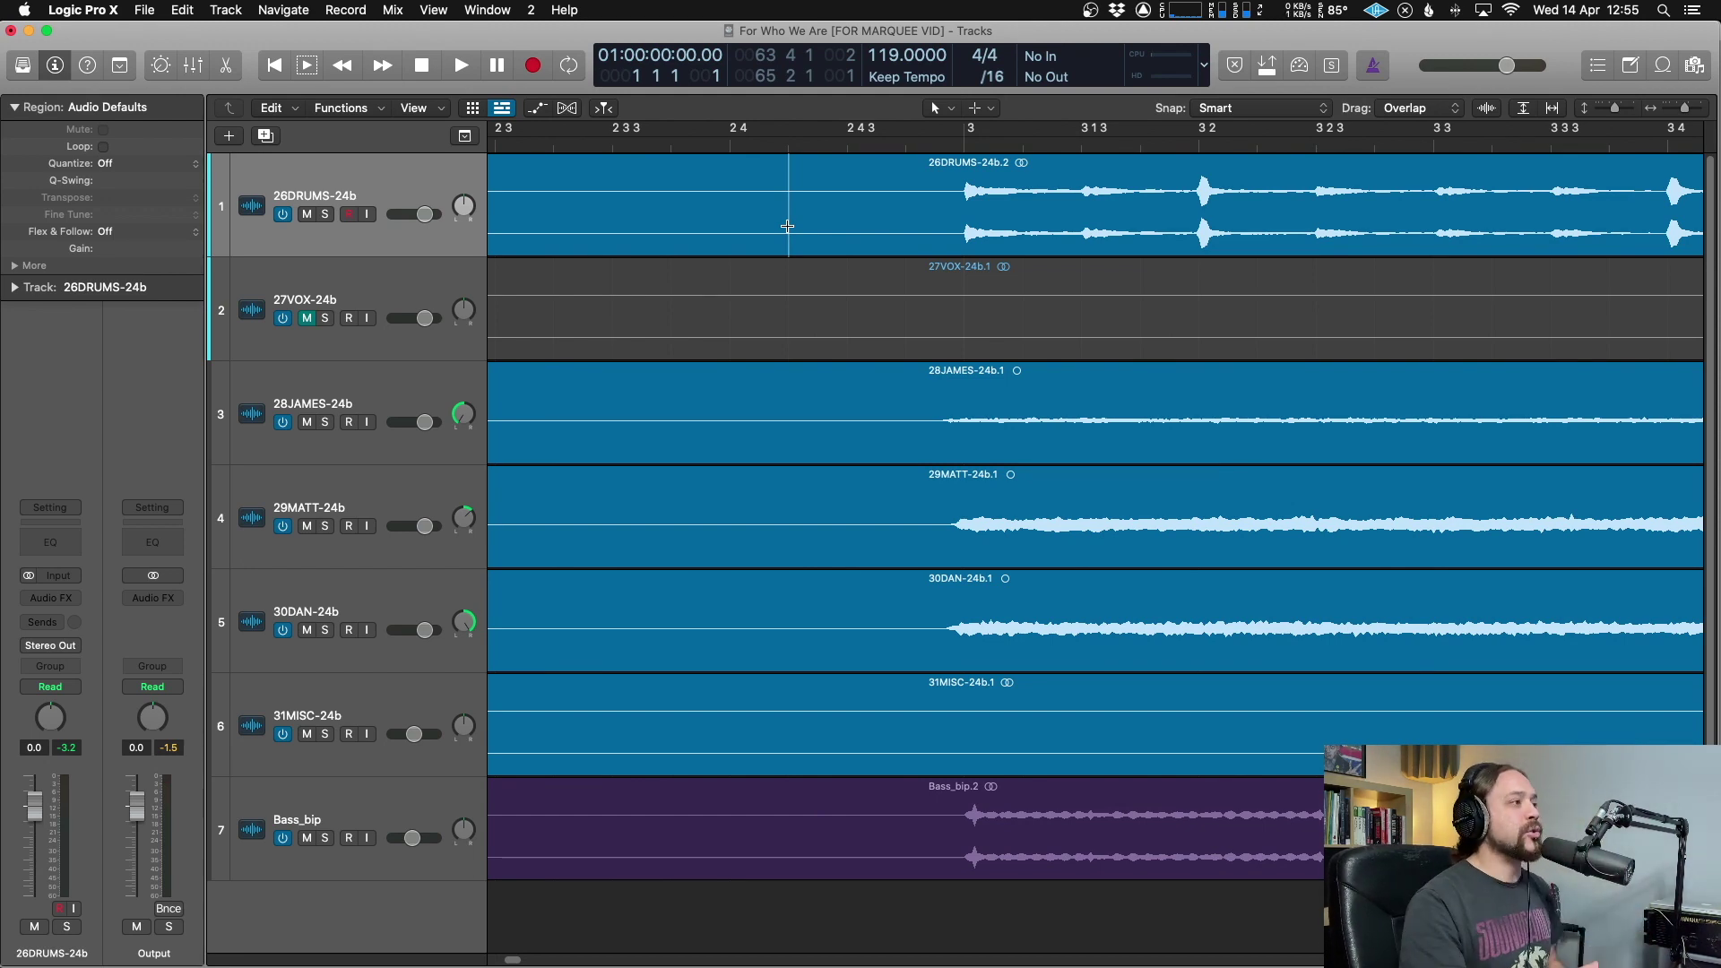
pyautogui.press('super+Down')
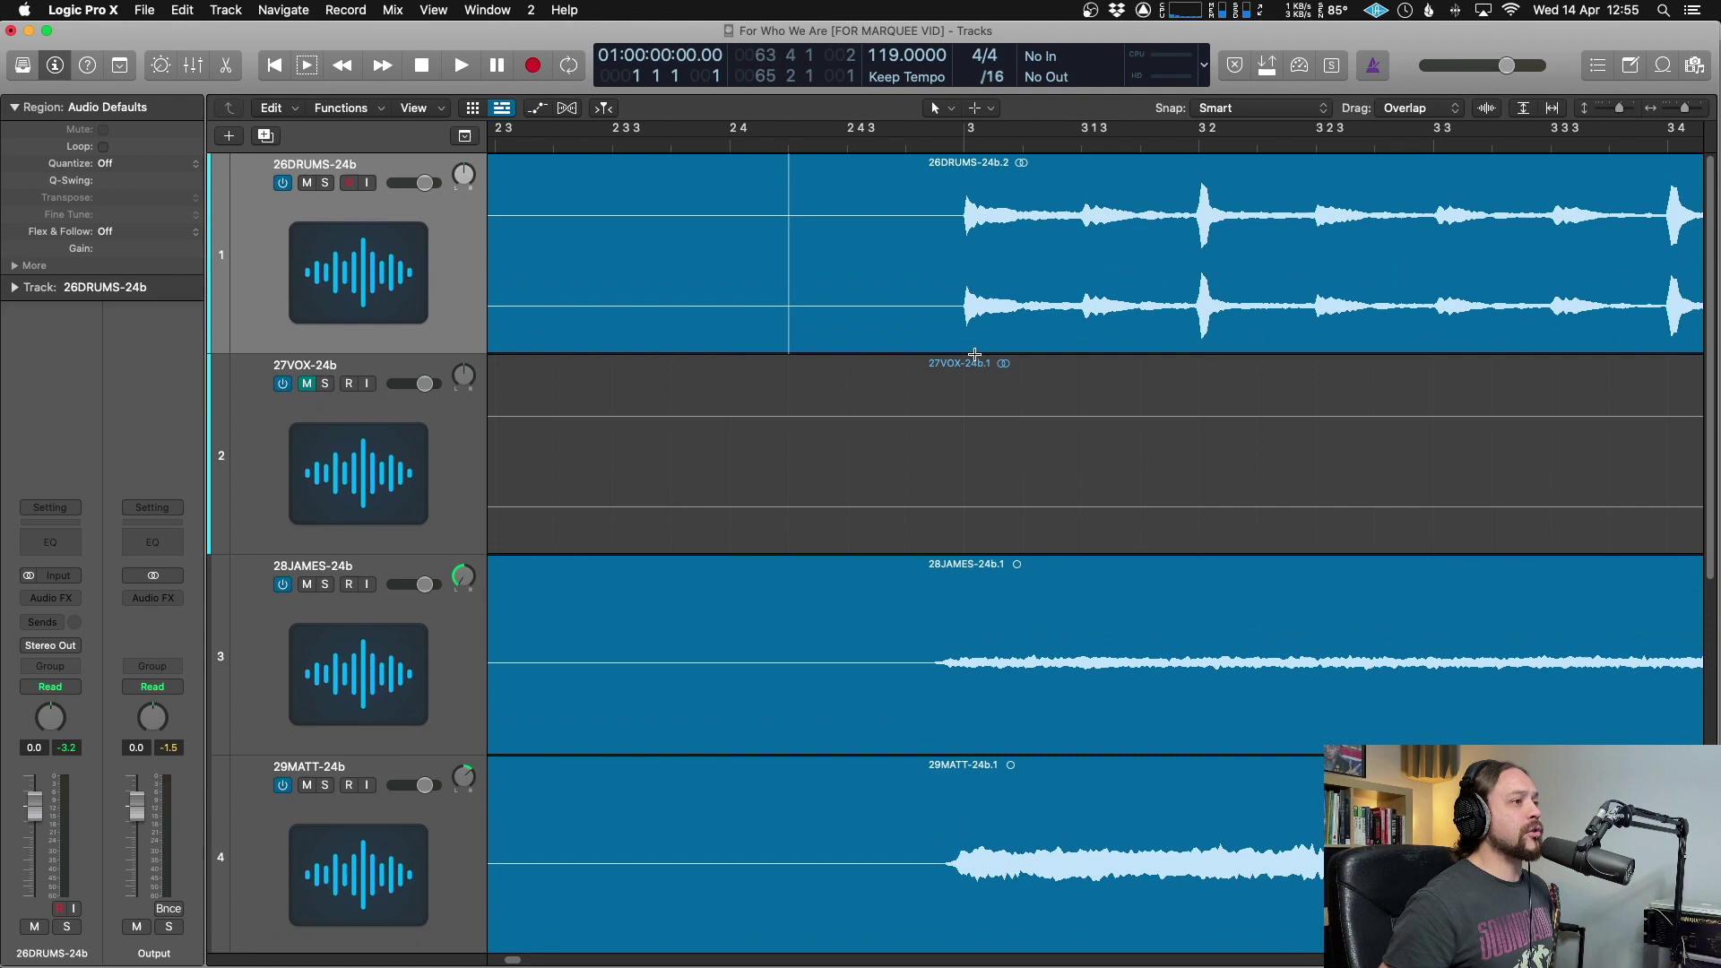
pyautogui.press('super+Left')
pyautogui.hscroll(2, 851, 228)
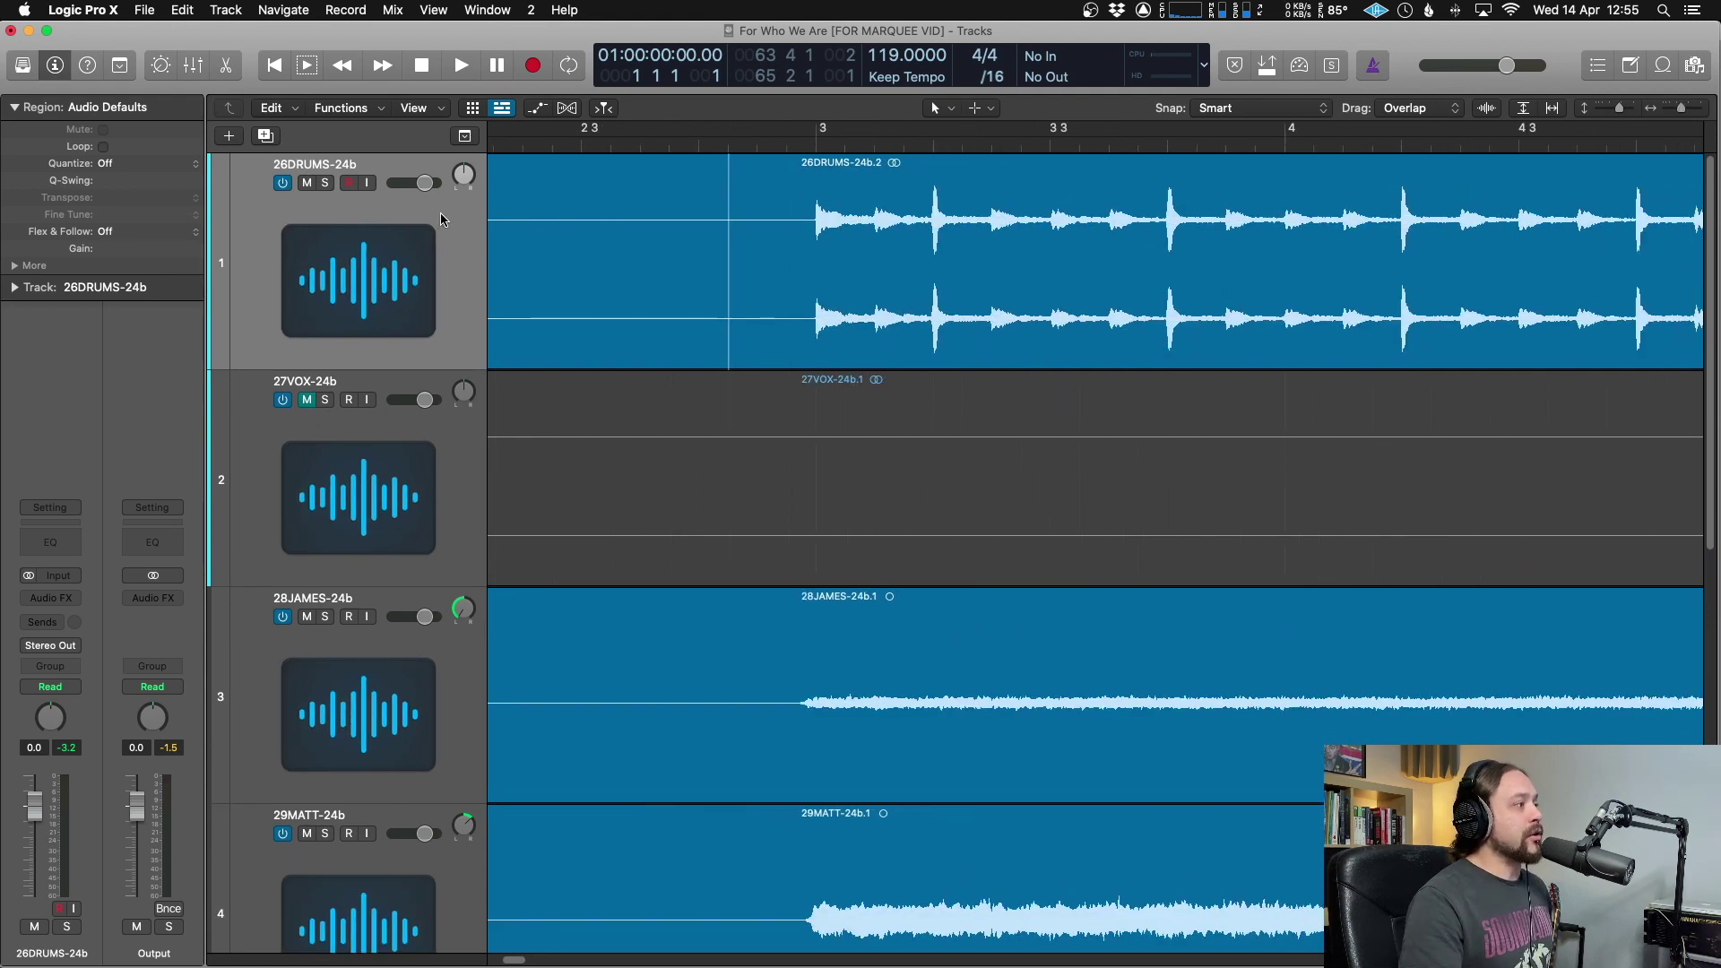
# Step: Step the marquee point across drum transients to just past bar 4.3
pyautogui.click(787, 324)
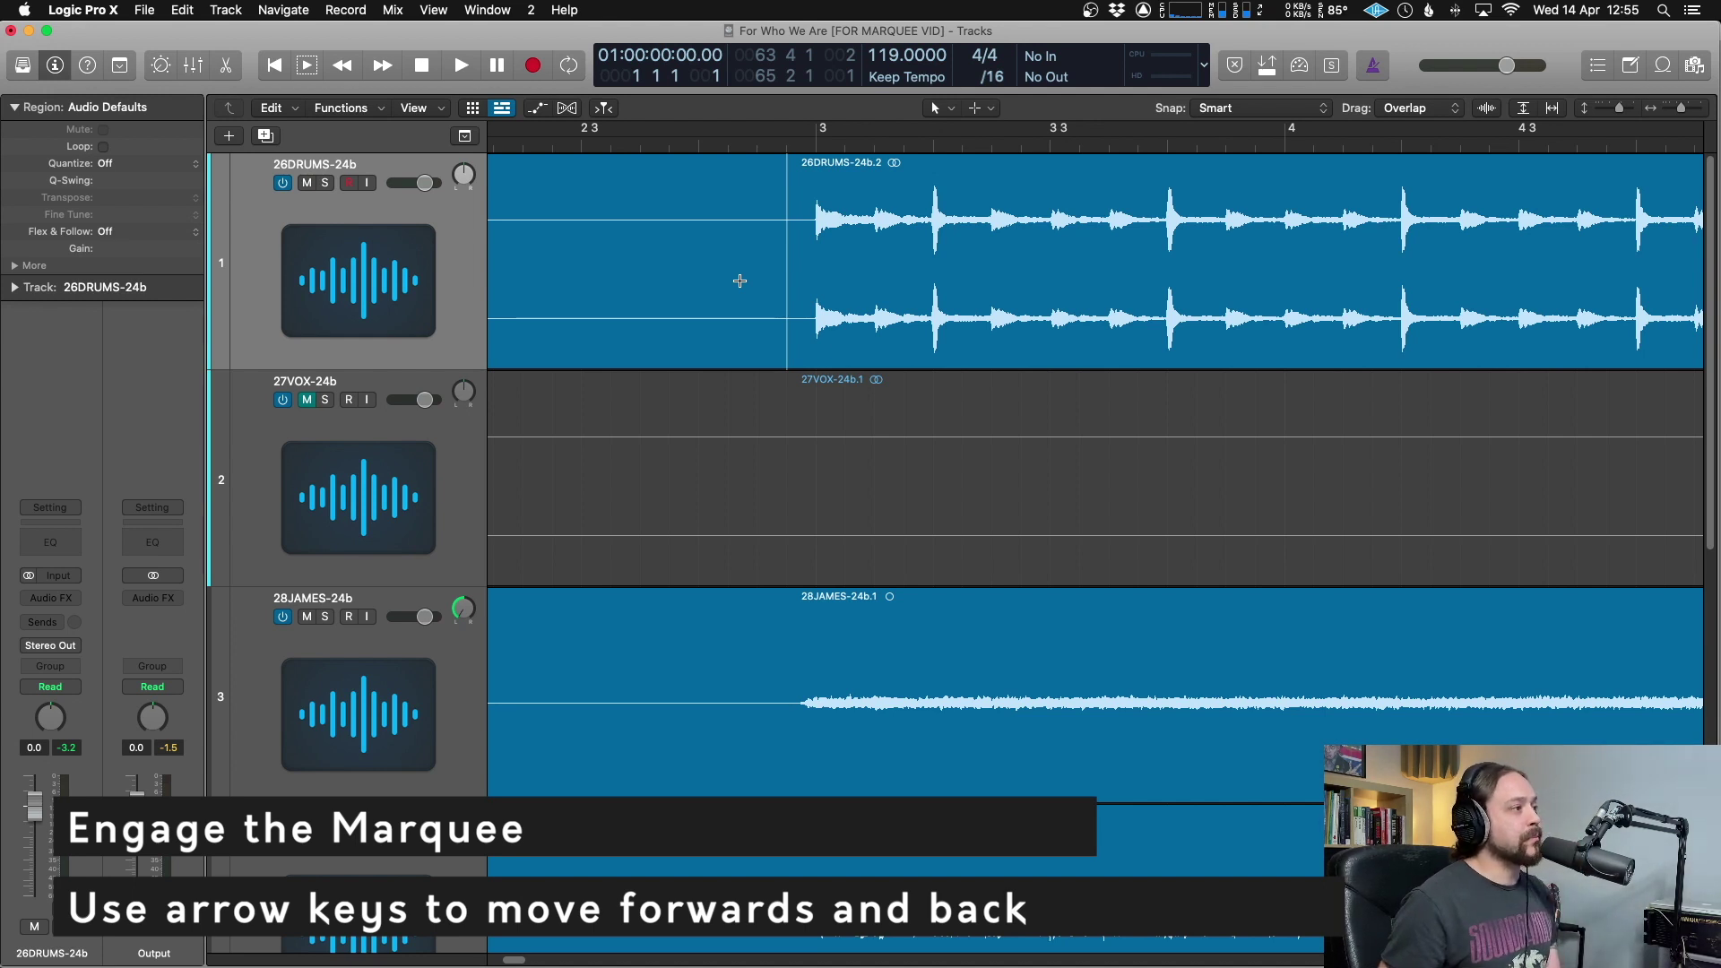
pyautogui.press('Right')
pyautogui.press('Right')
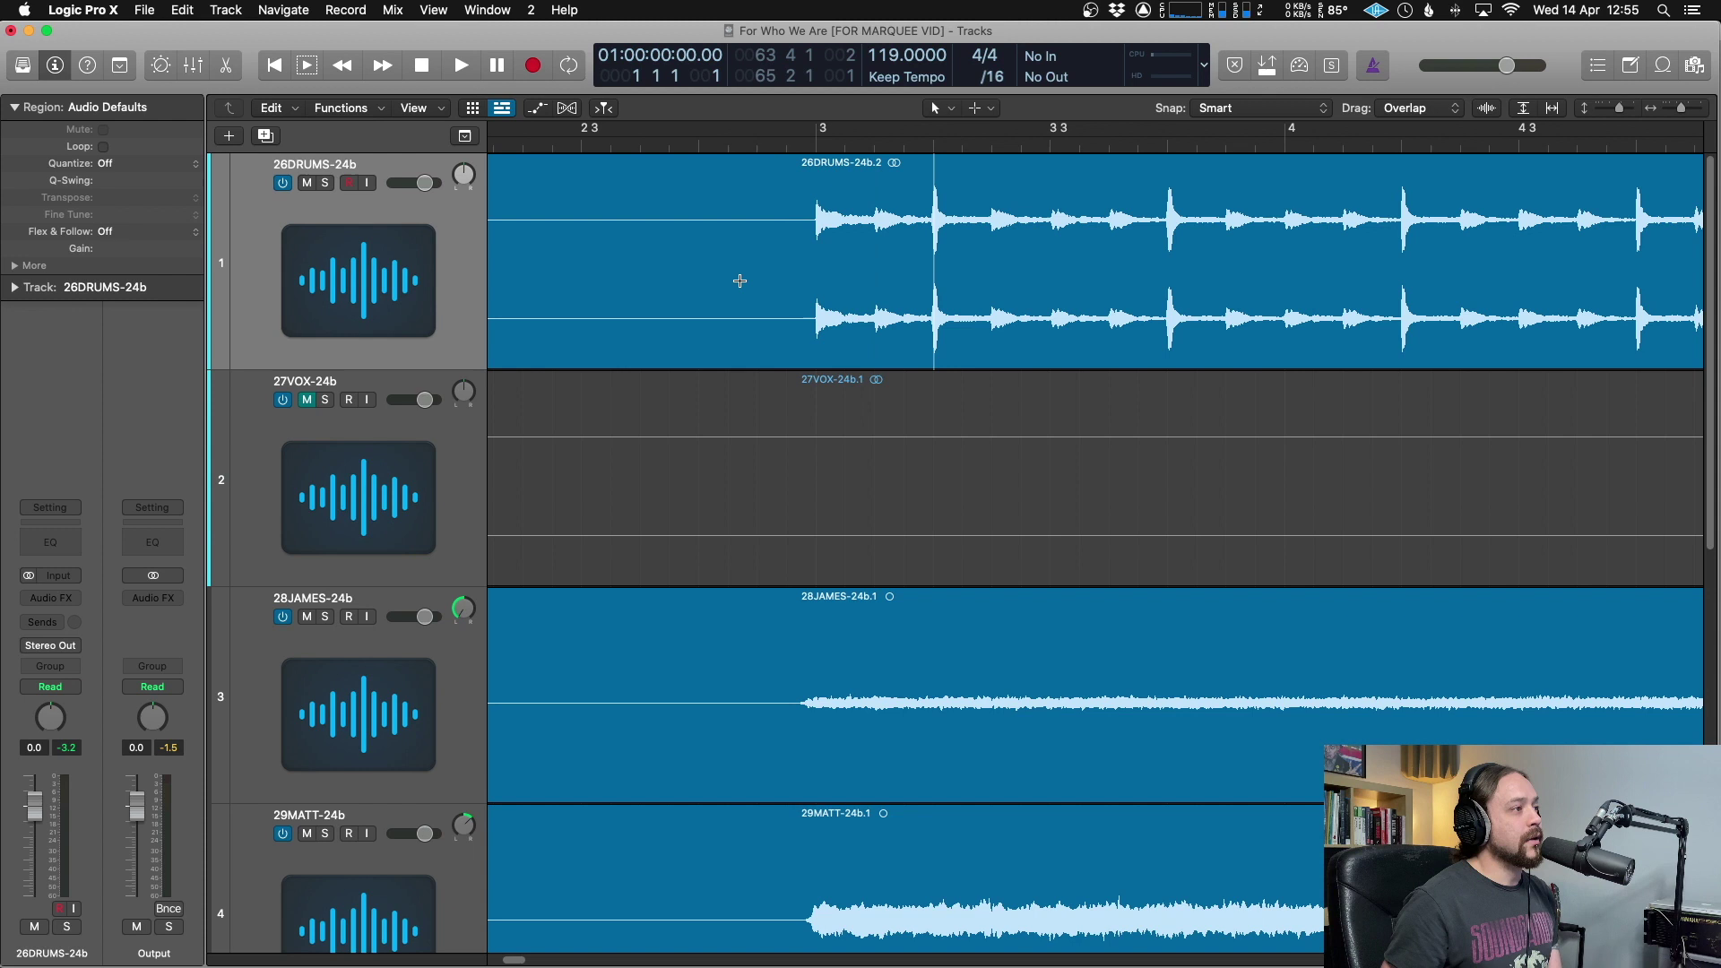
pyautogui.press('Right')
pyautogui.press('Right')
pyautogui.press('Right')
pyautogui.press('Right')
pyautogui.press('Right')
pyautogui.press('Right')
pyautogui.press('Right')
pyautogui.press('Right')
pyautogui.press('Right')
pyautogui.press('Right')
pyautogui.press('Right')
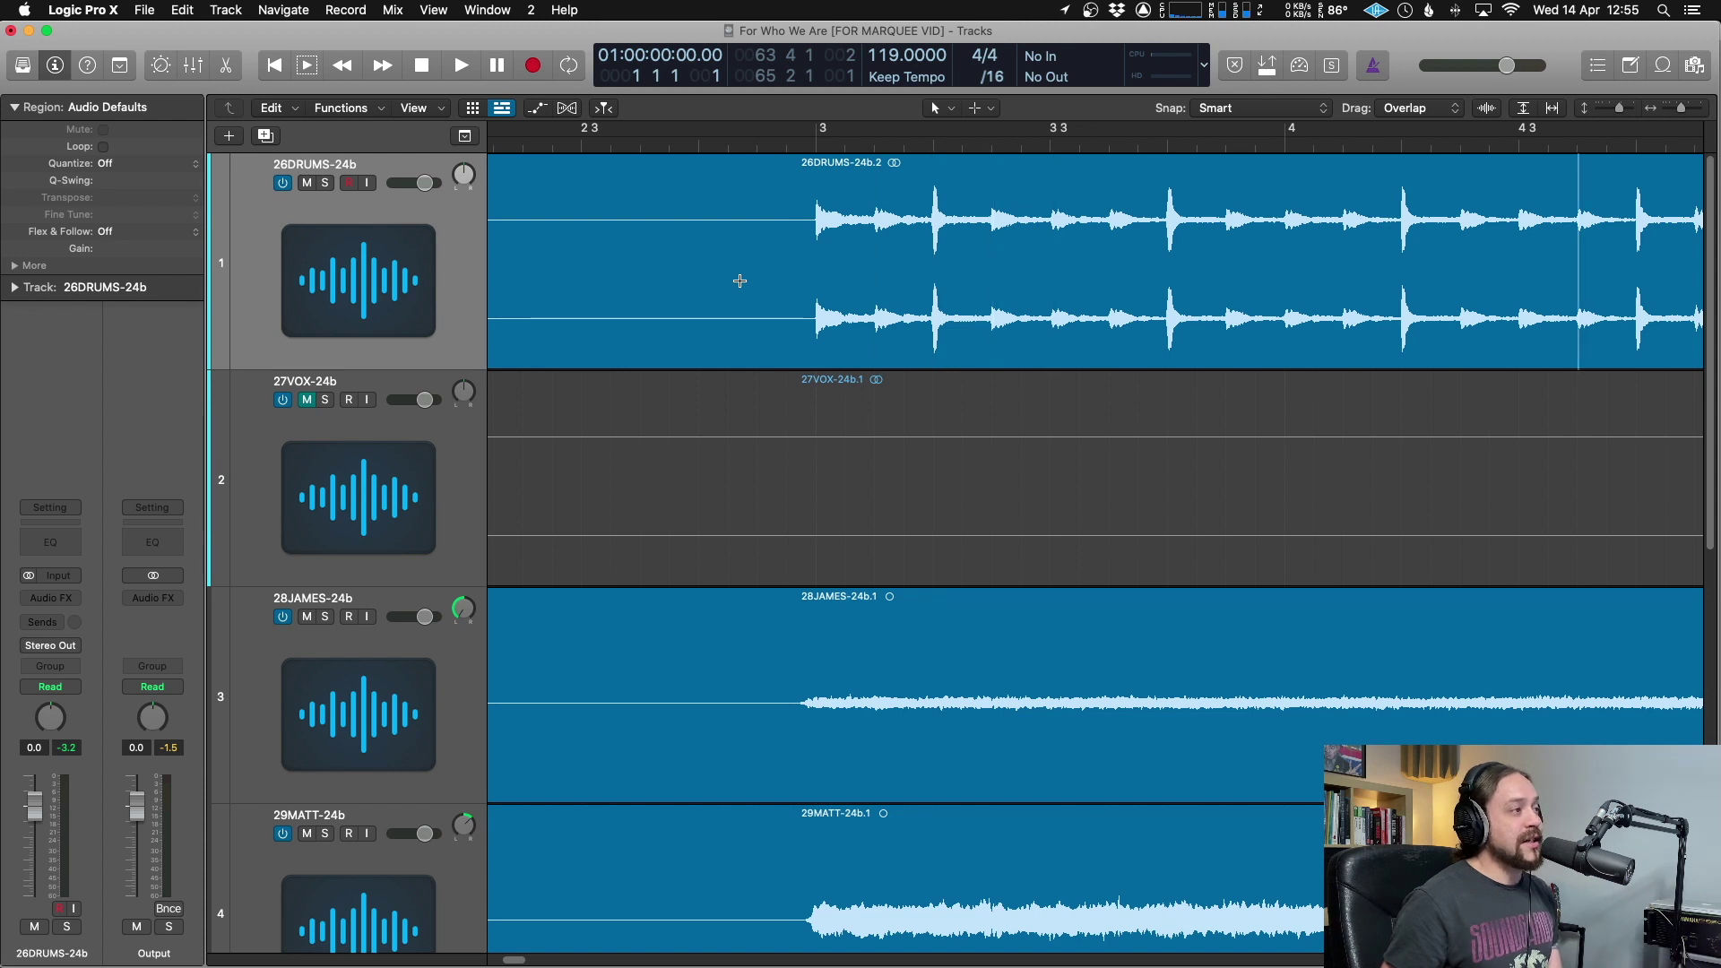
pyautogui.press('Right')
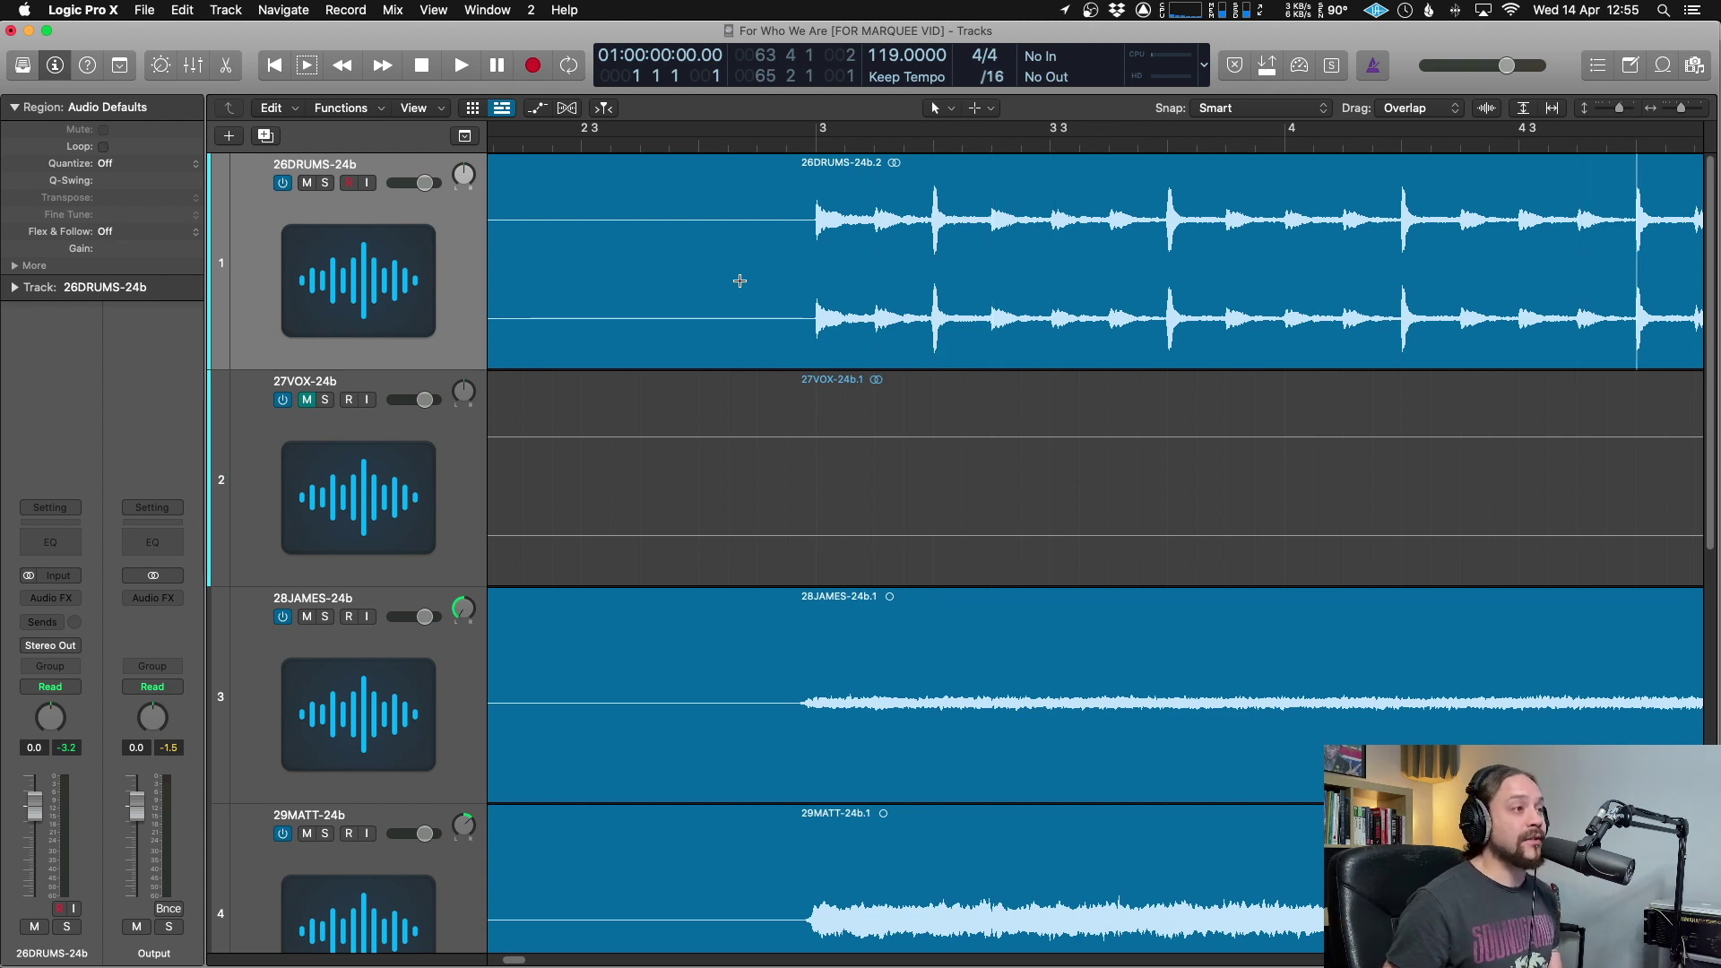
pyautogui.press('Right')
pyautogui.hscroll(10, 807, 287)
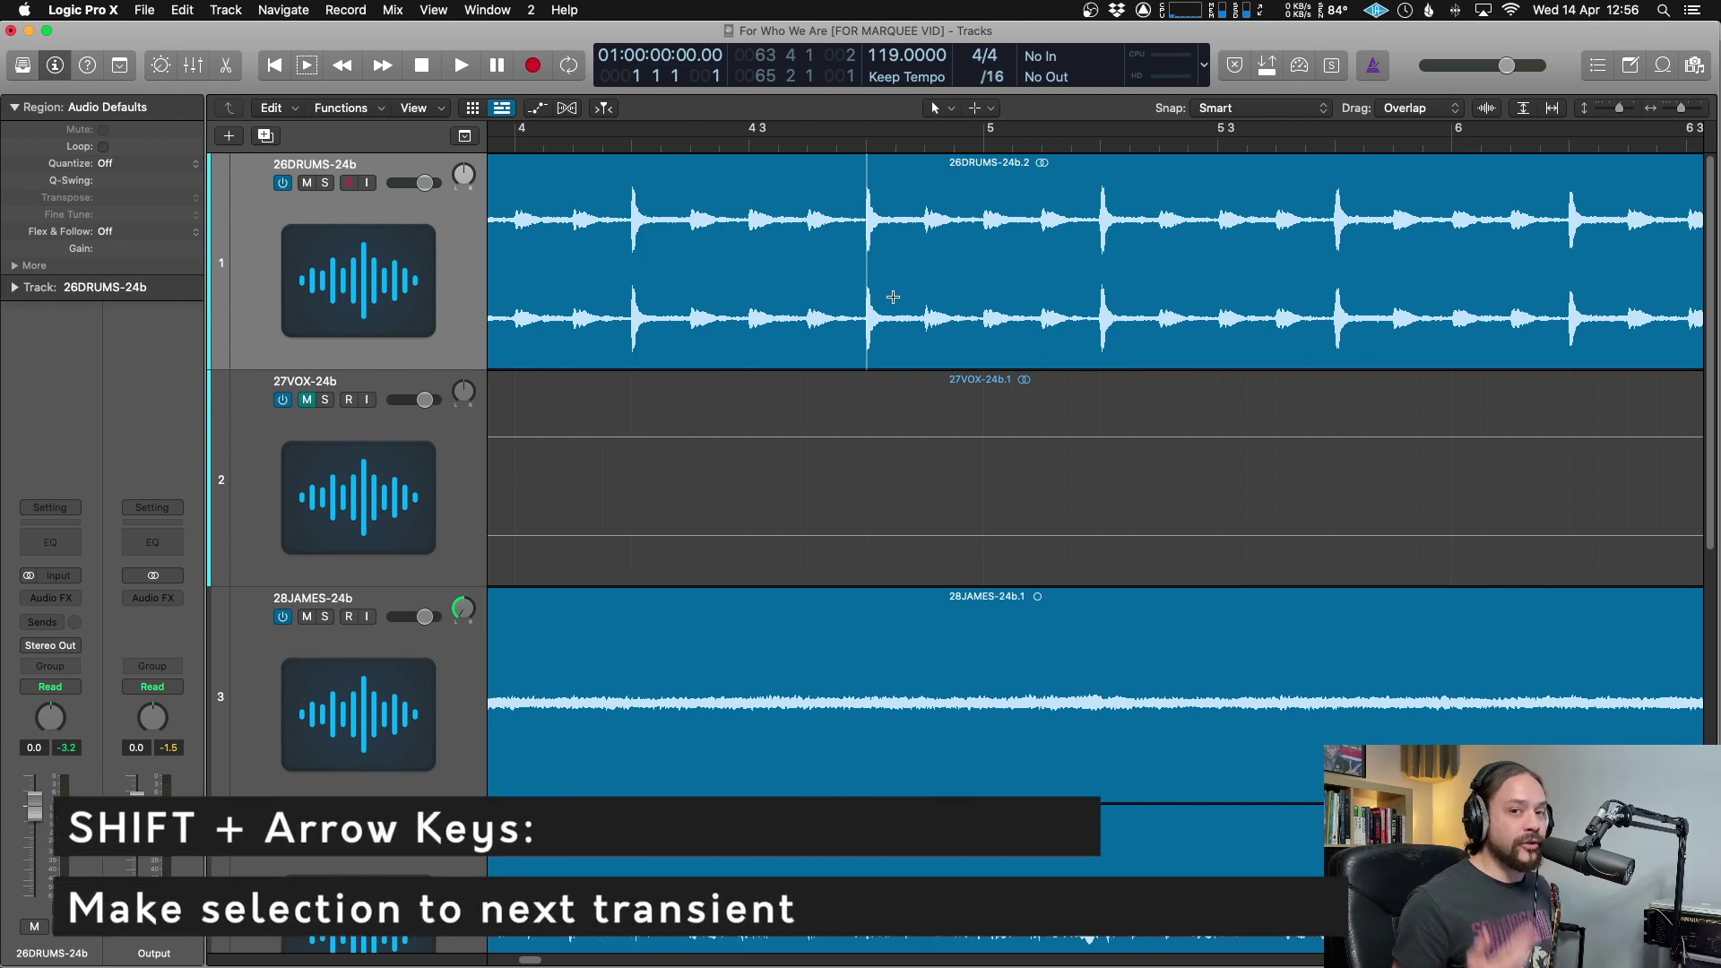
# Step: Extend the drum marquee forward by transients, then test deleting the selection and undo it
pyautogui.hotkey('shift', 'Right')
pyautogui.hotkey('shift', 'Right')
pyautogui.hotkey('shift', 'Right')
pyautogui.hotkey('shift', 'Right')
pyautogui.hotkey('shift', 'Right')
pyautogui.hotkey('shift', 'Right')
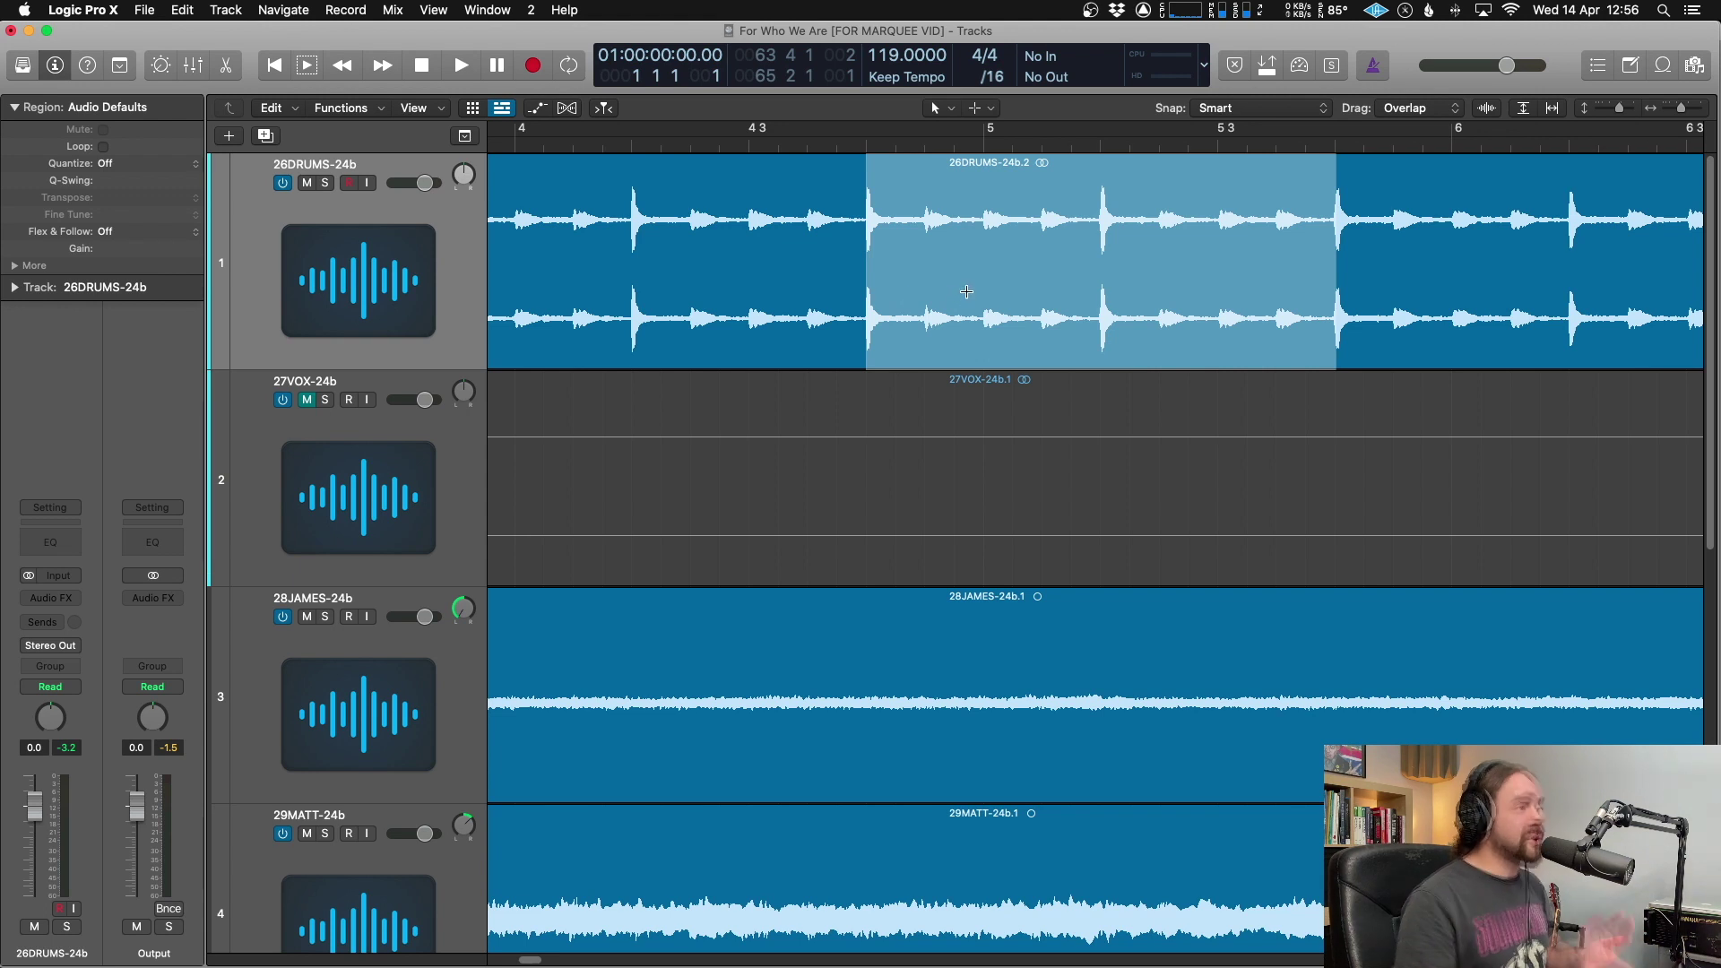
pyautogui.press('Delete')
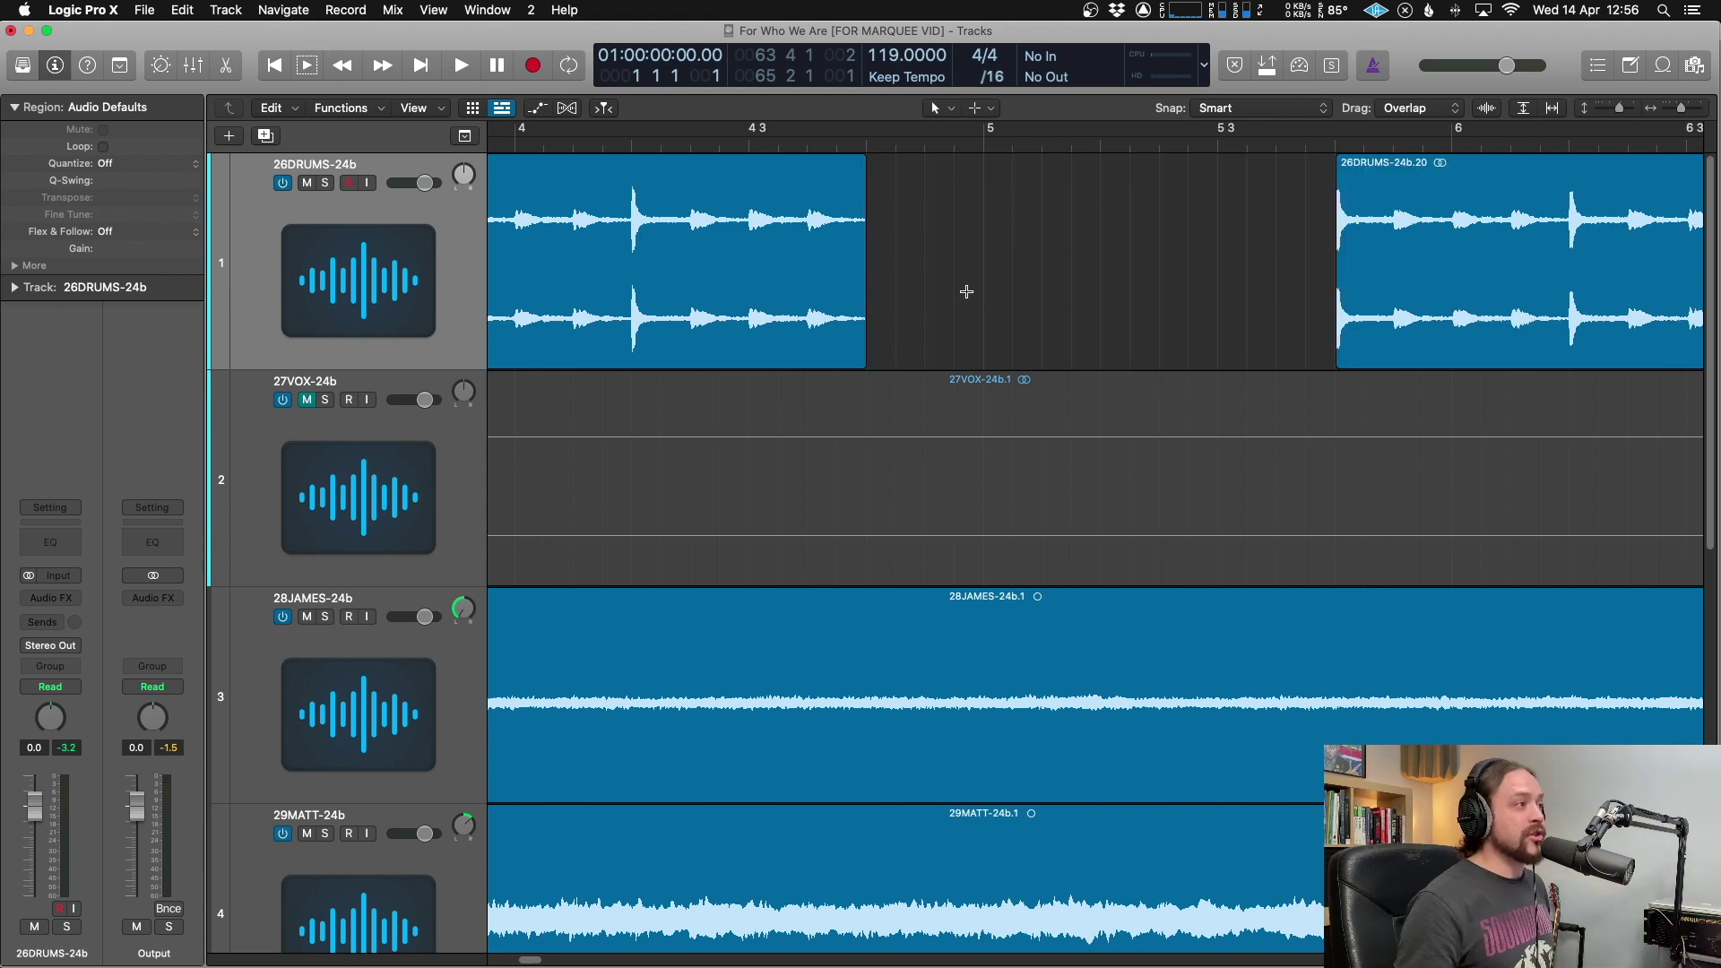
pyautogui.press('super+z')
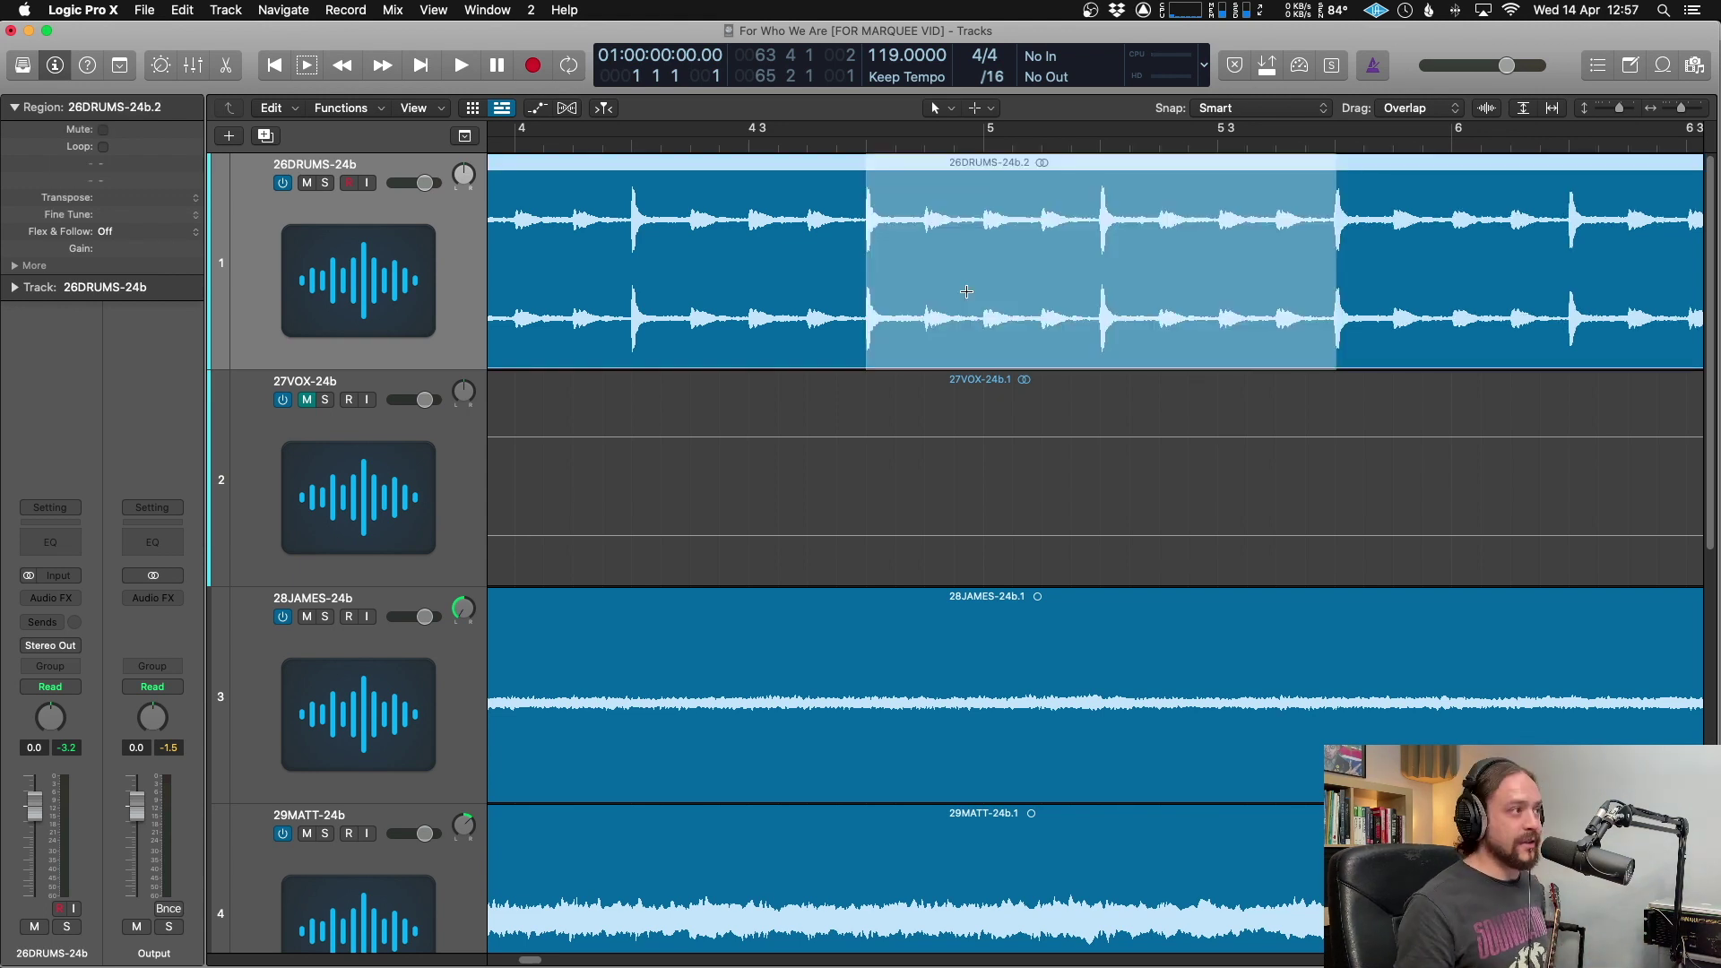
# Step: Try splitting the selection into its own region, undo, and set the cycle range to the selection (Cmd+U)
pyautogui.click(1011, 191)
pyautogui.hscroll(-1, 1013, 189)
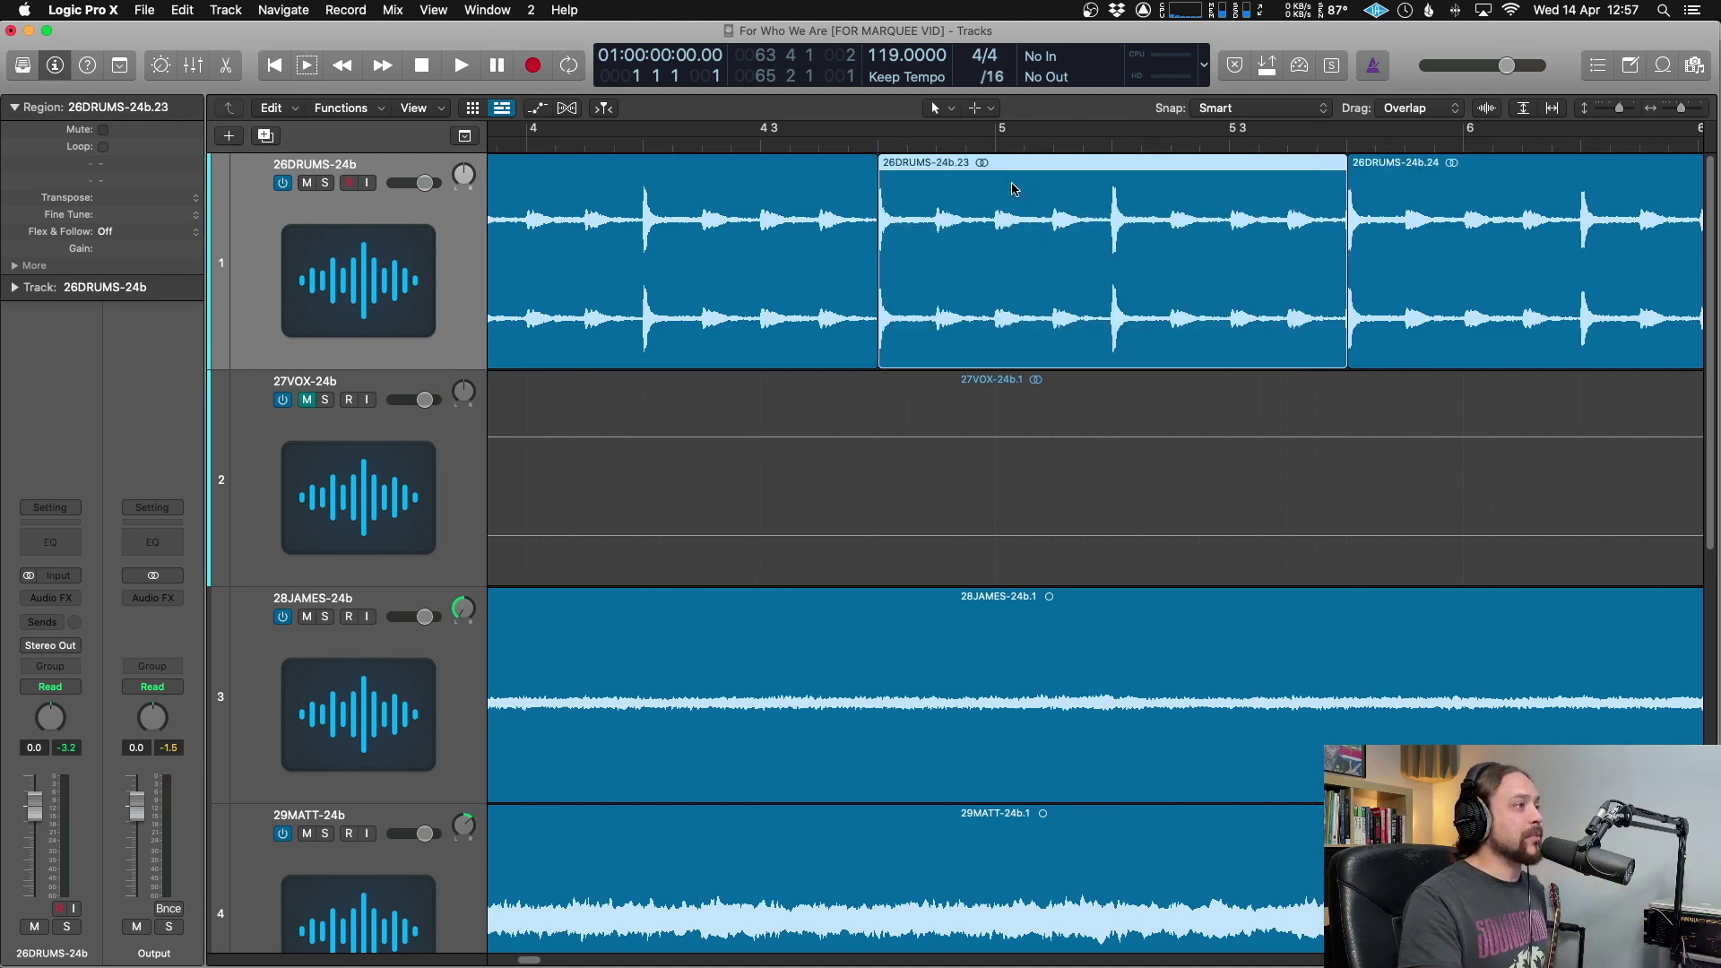
pyautogui.press('super+z')
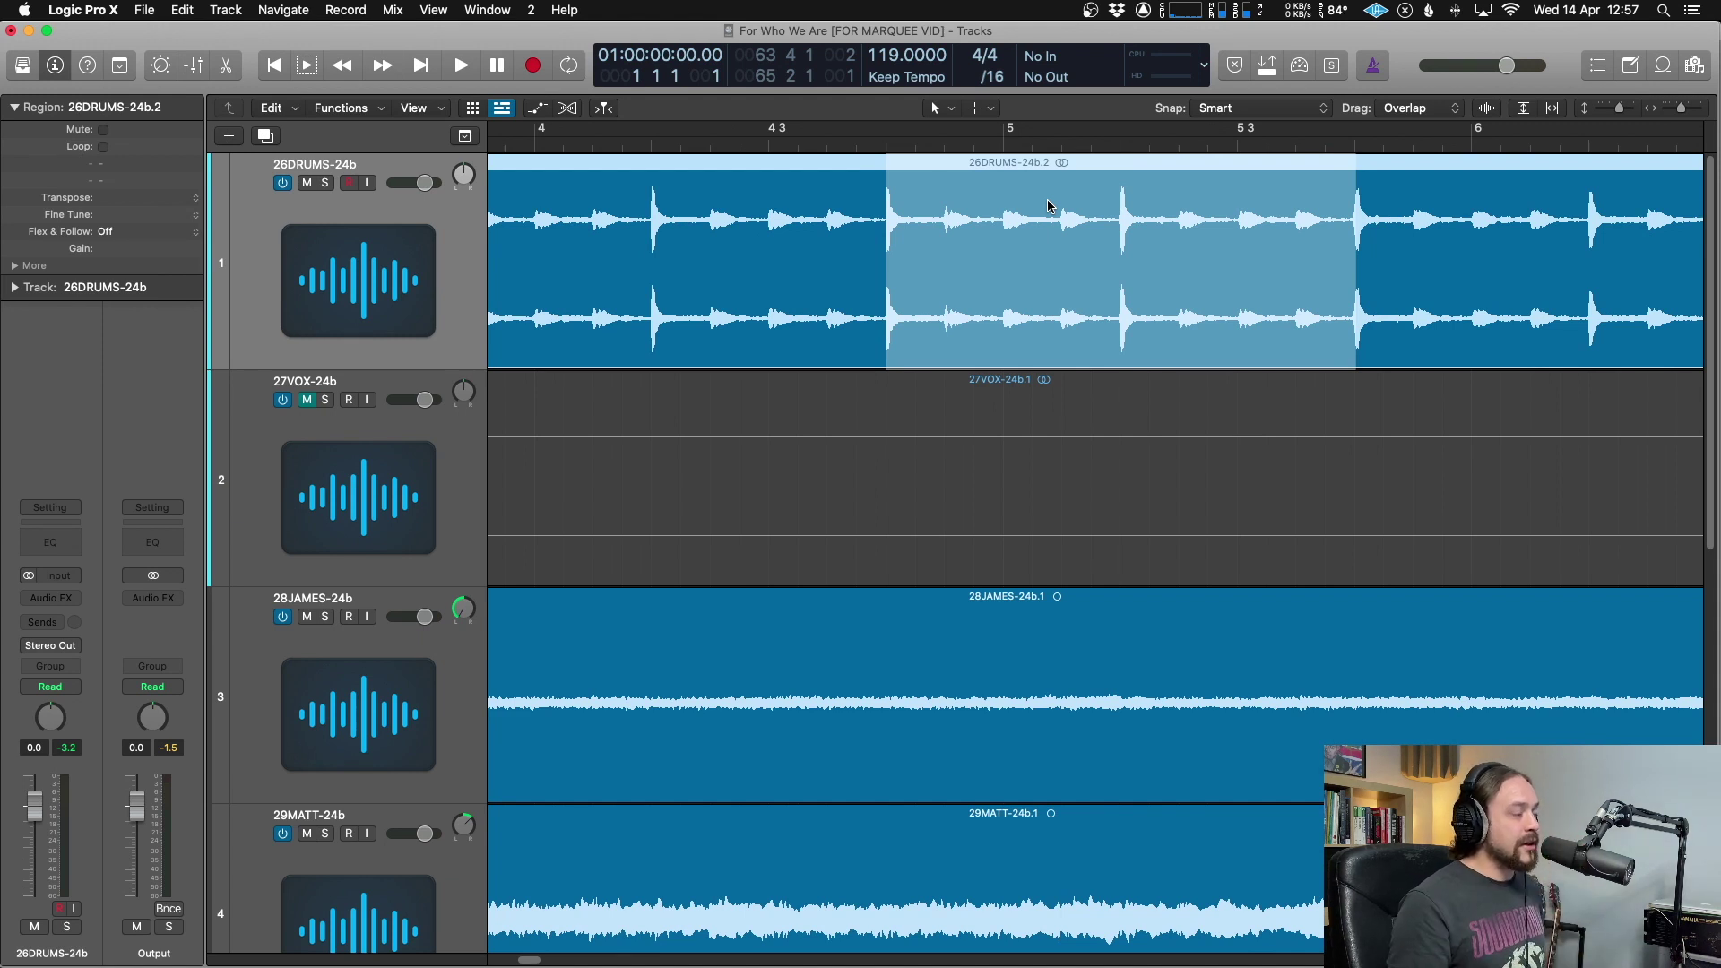
pyautogui.press('super+u')
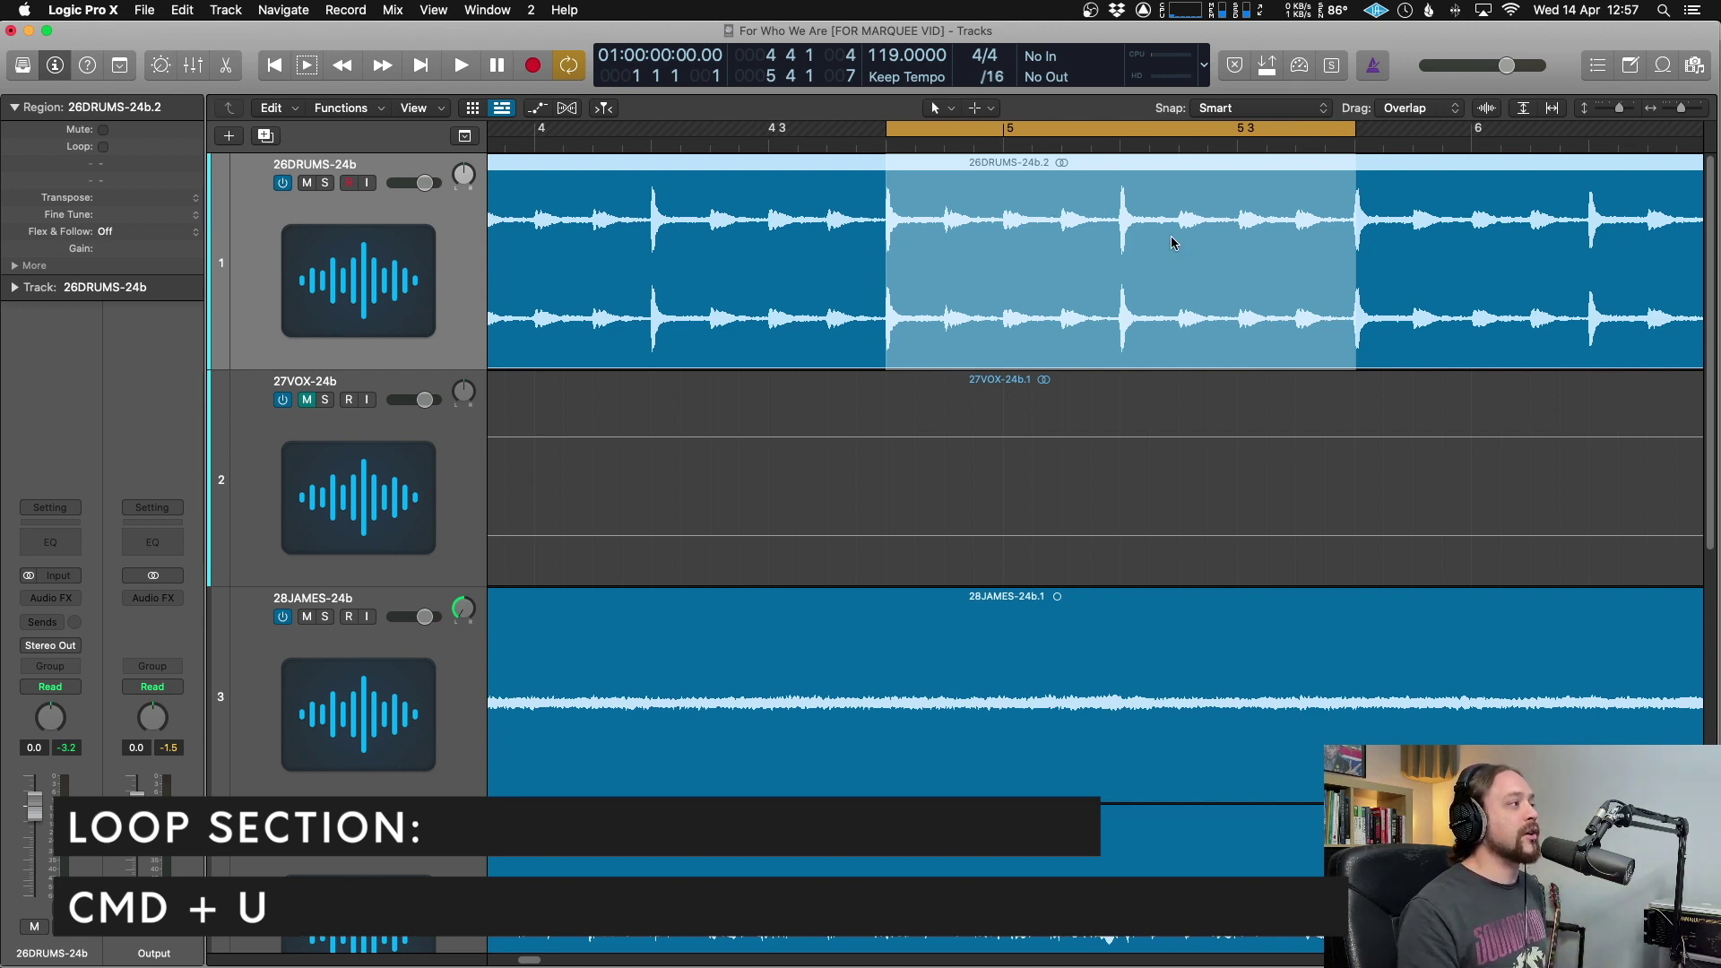
# Step: Audition the cycled drum section, stop playback, and switch Cycle off
pyautogui.press('space')
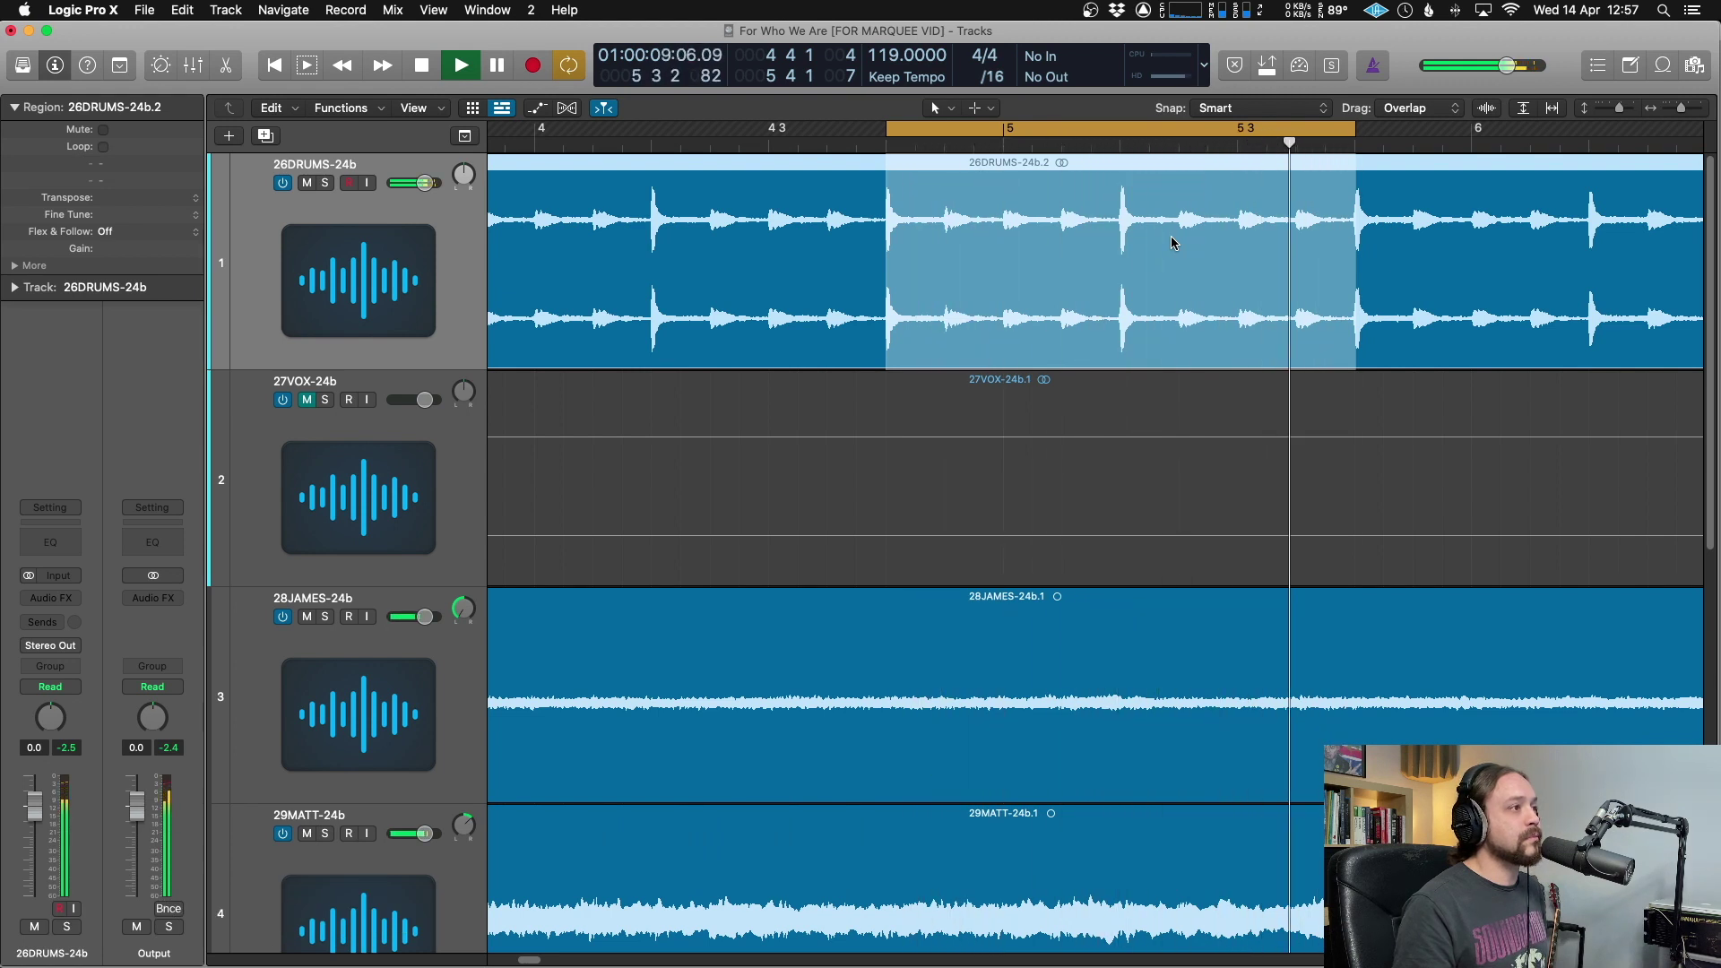
pyautogui.press('space')
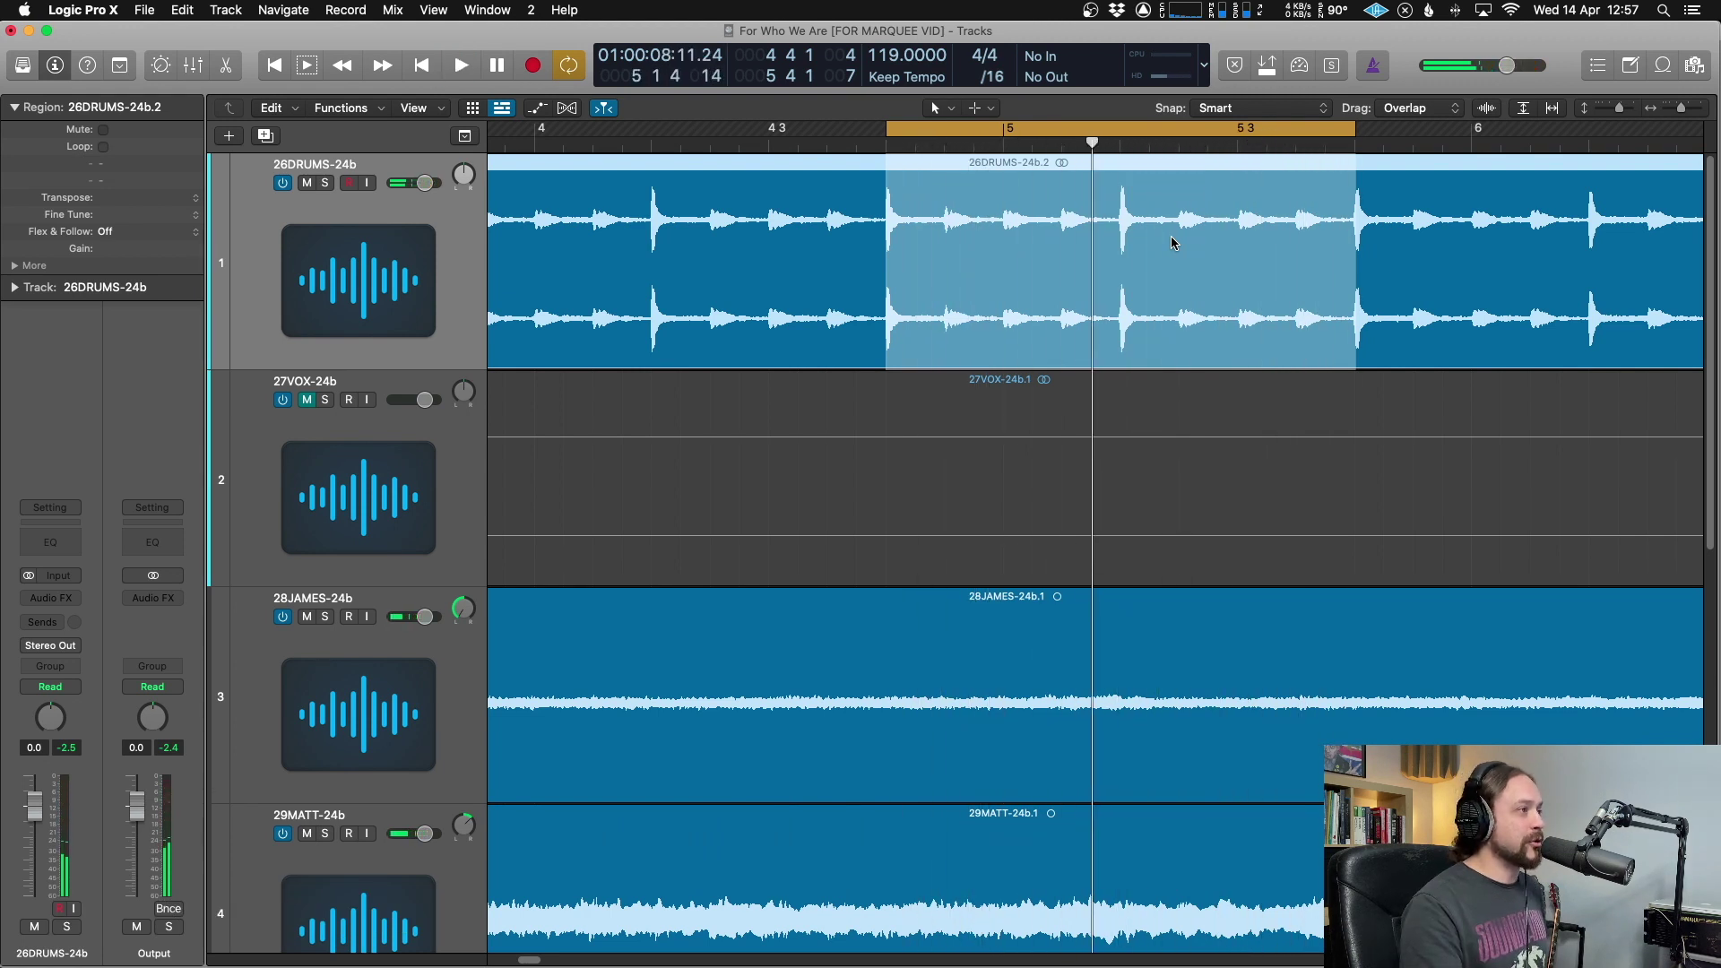
pyautogui.click(1150, 136)
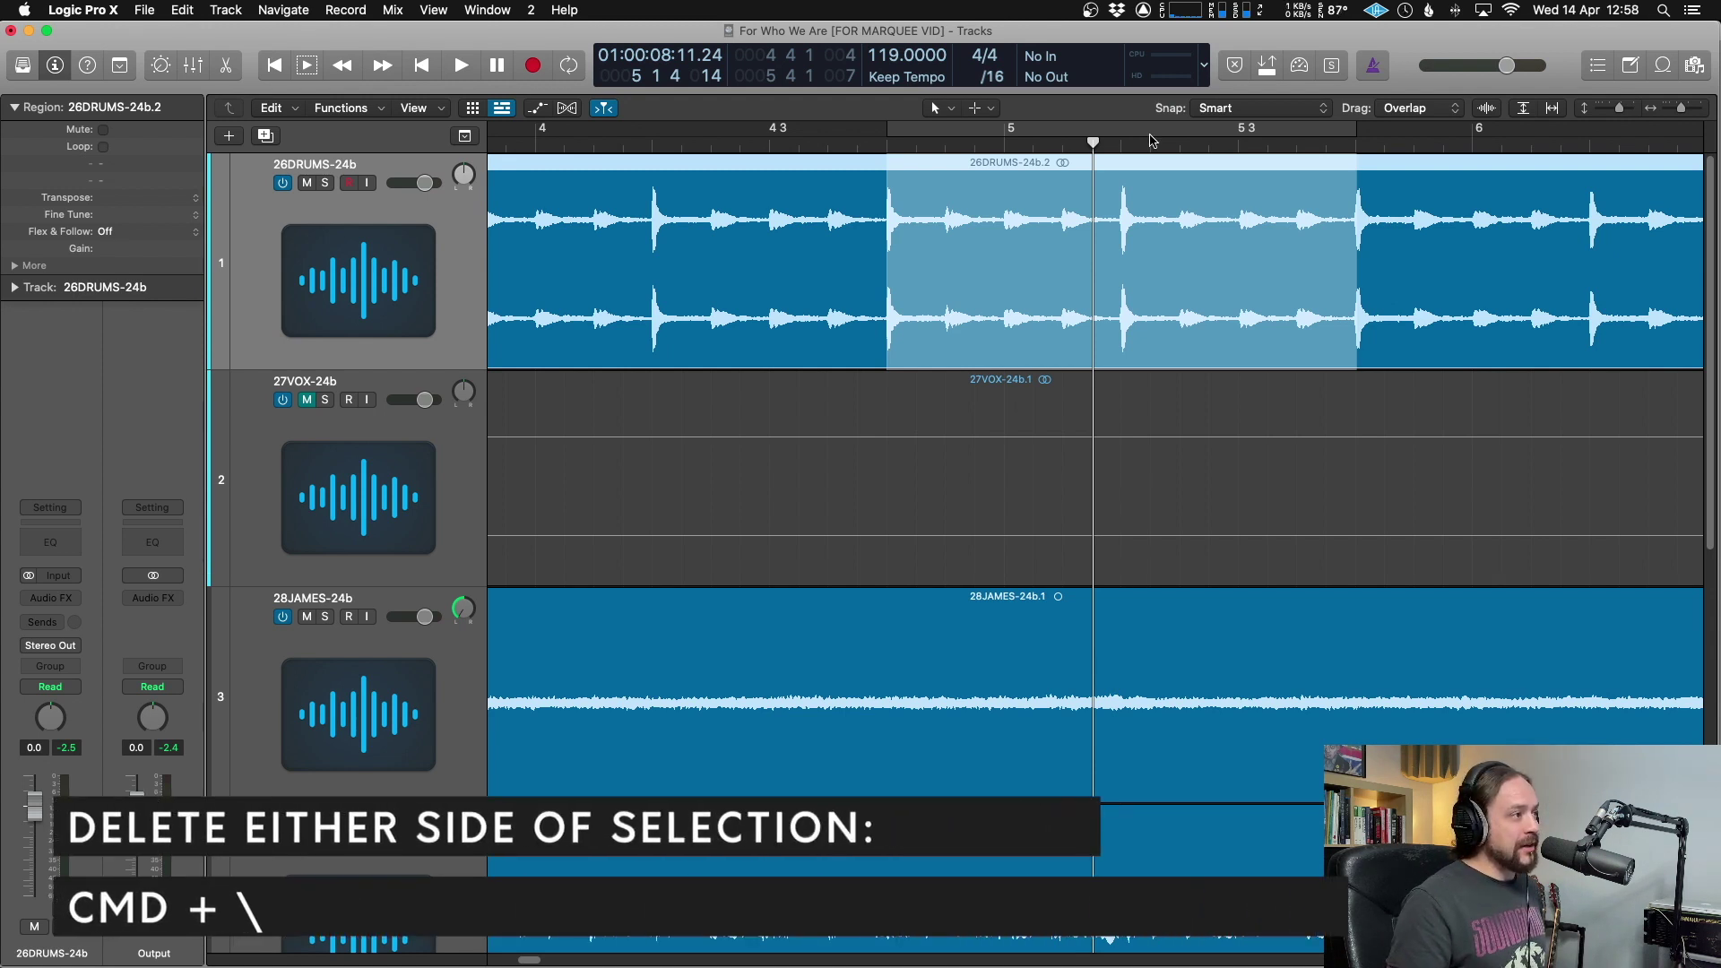
# Step: Trim the drums outside the marquee, re-enable Cycle, and play the loop soloed, then unsolo
pyautogui.press('super+backslash')
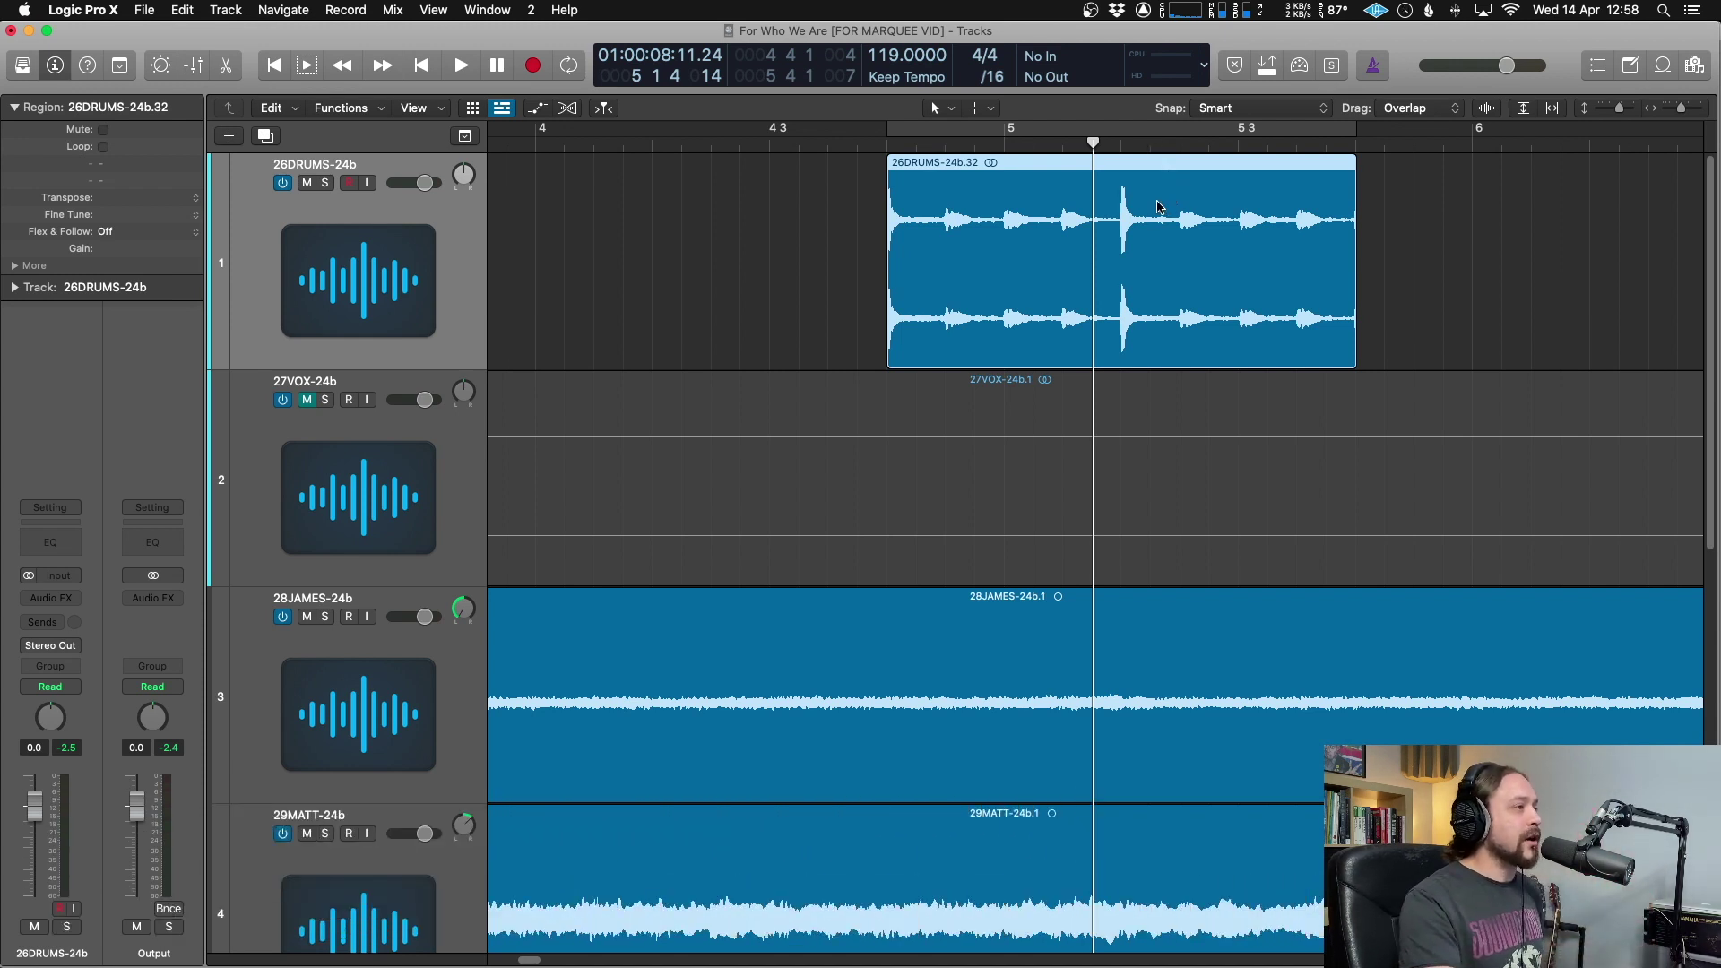
pyautogui.click(1013, 129)
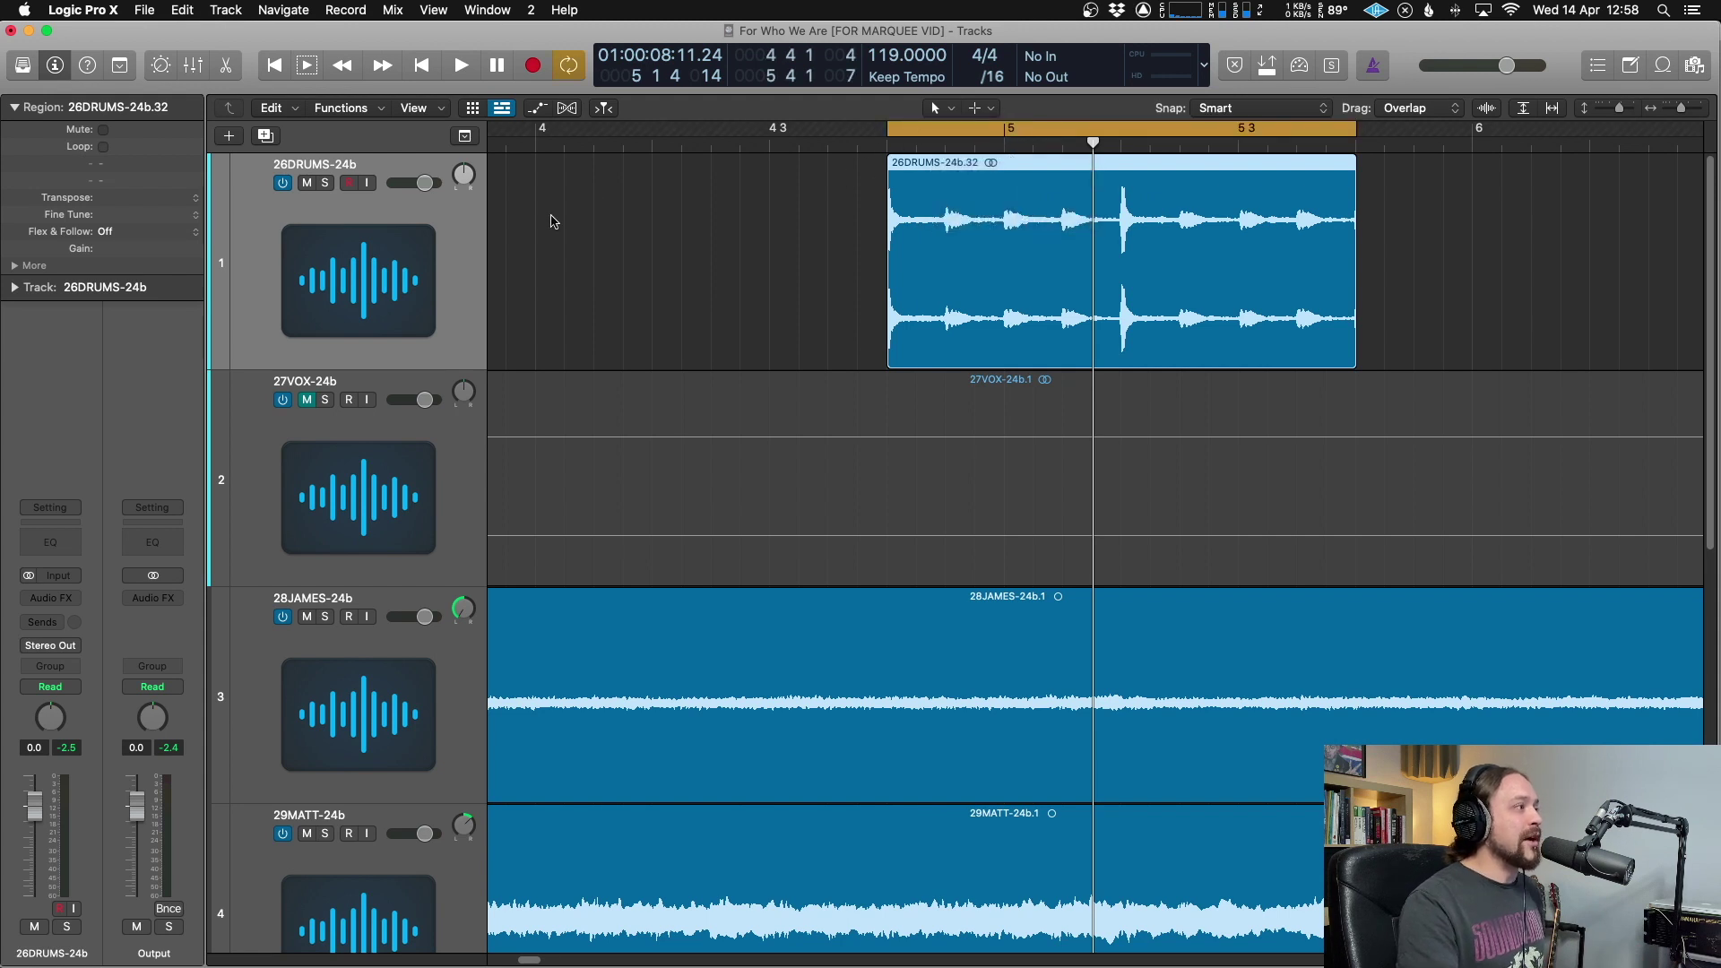
pyautogui.click(324, 184)
pyautogui.press('space')
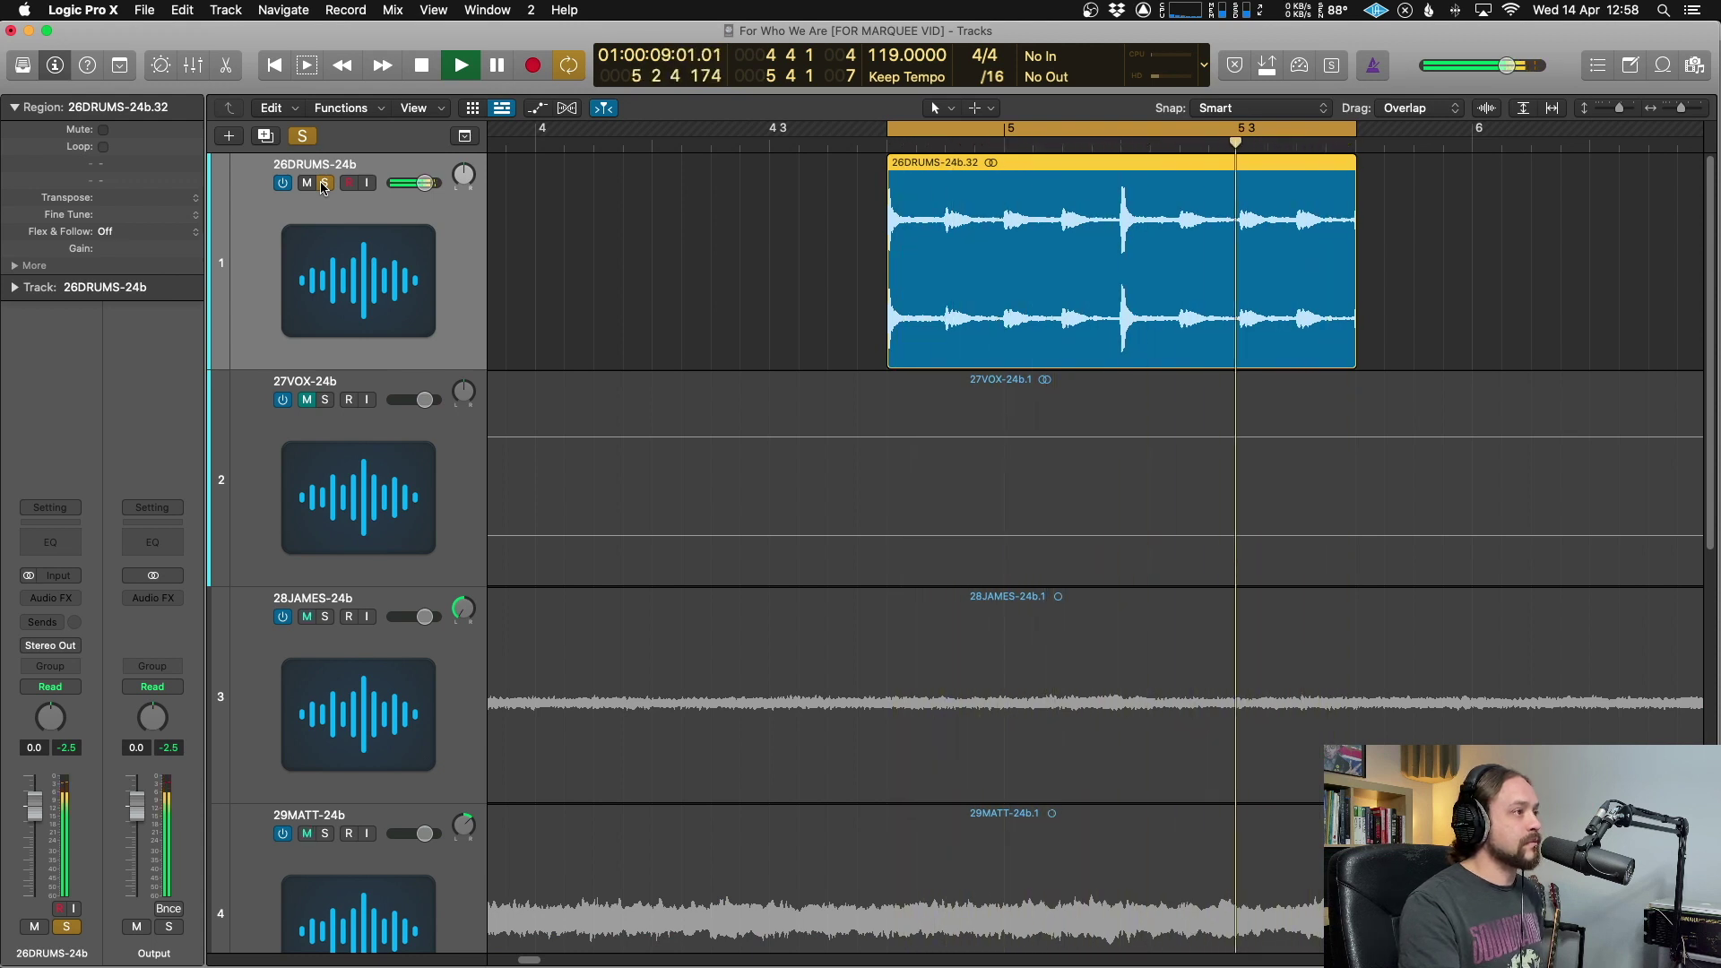
pyautogui.press('space')
pyautogui.click(324, 184)
pyautogui.click(858, 143)
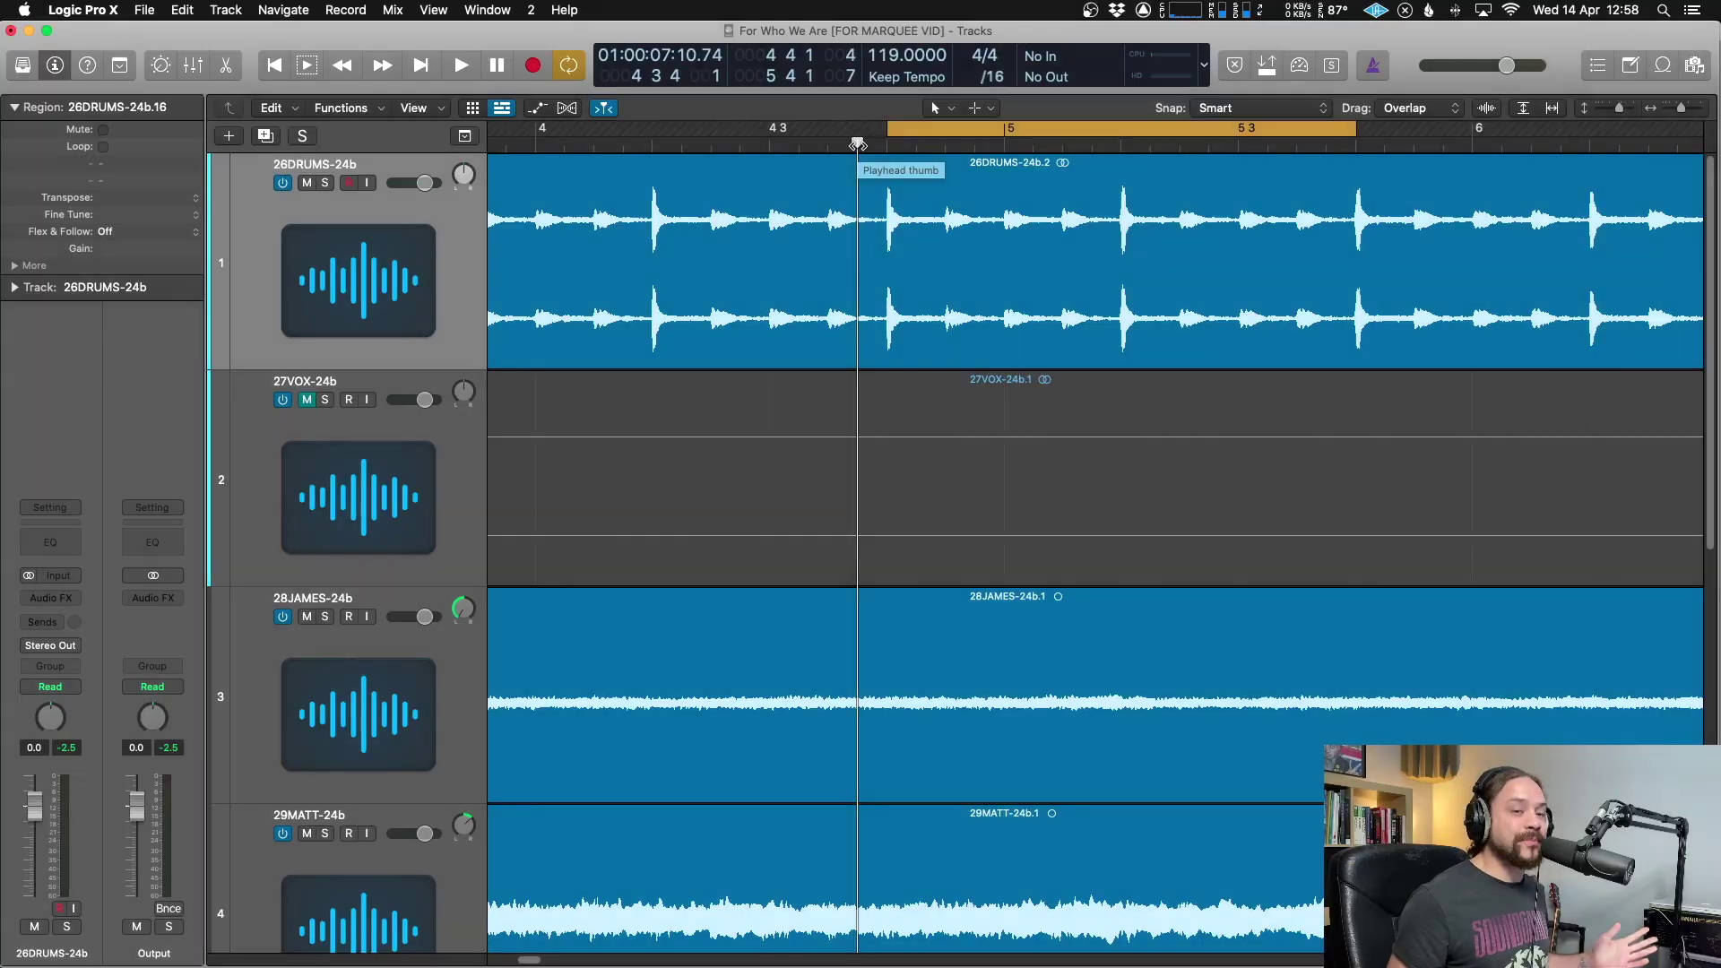